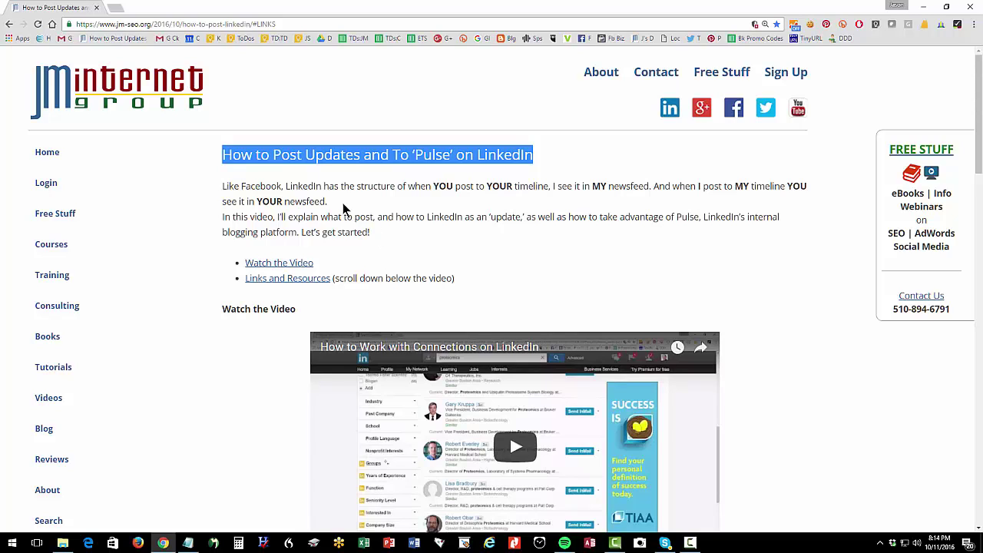
Select the word 'Updates' in the How to Post Updates article heading.
left_click(315, 149)
left_click_drag(305, 157, 359, 158)
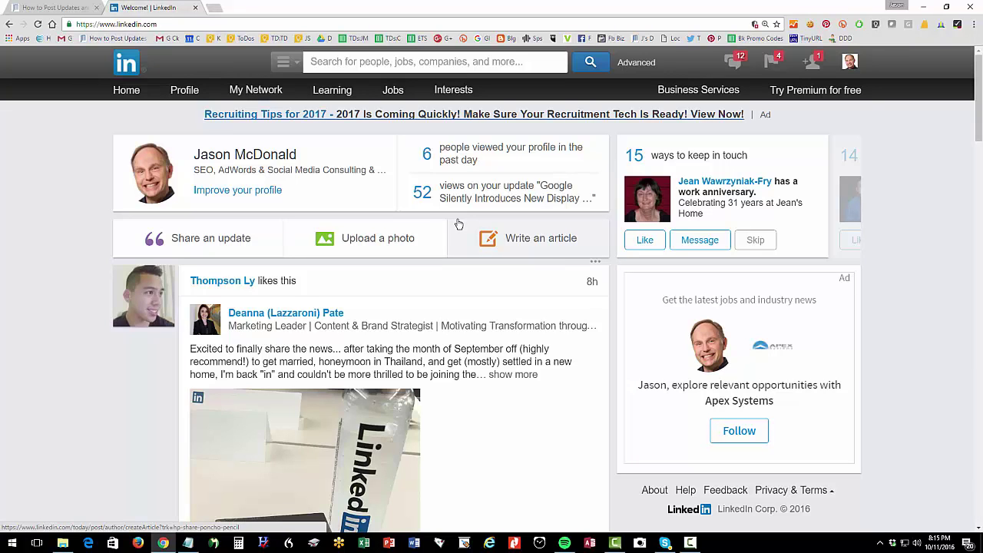
left_click(174, 23)
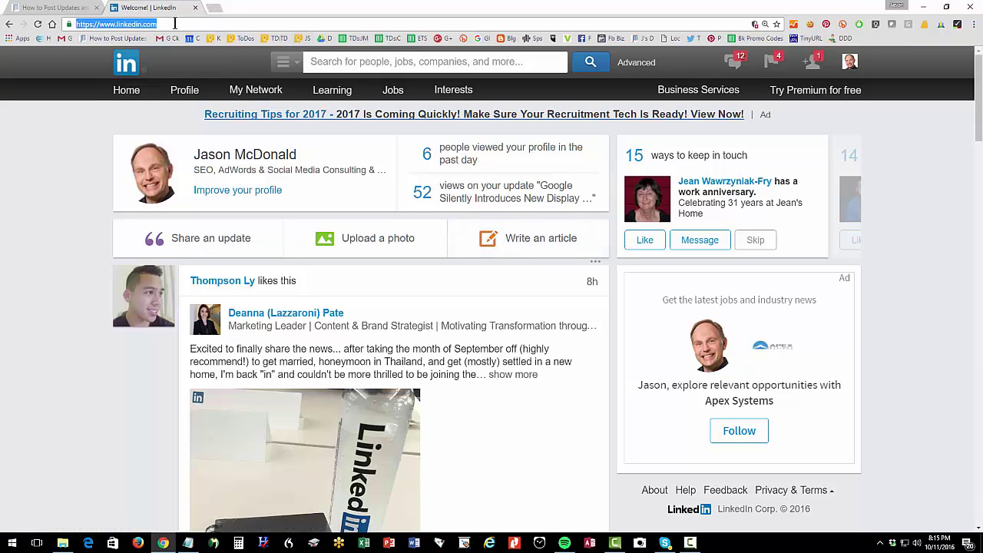
scroll(370, 230, "down", 2)
scroll(371, 231, "down", 10)
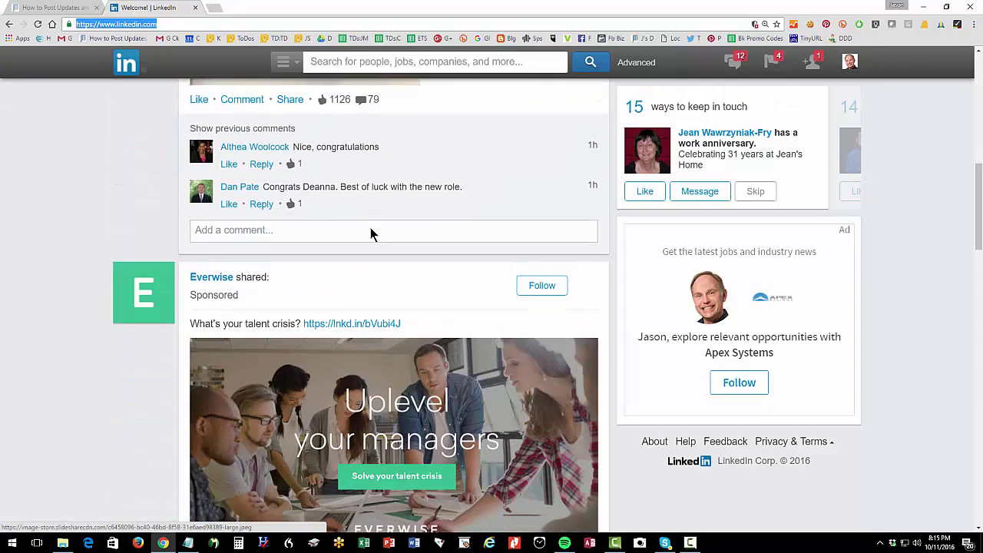
scroll(370, 230, "down", 1)
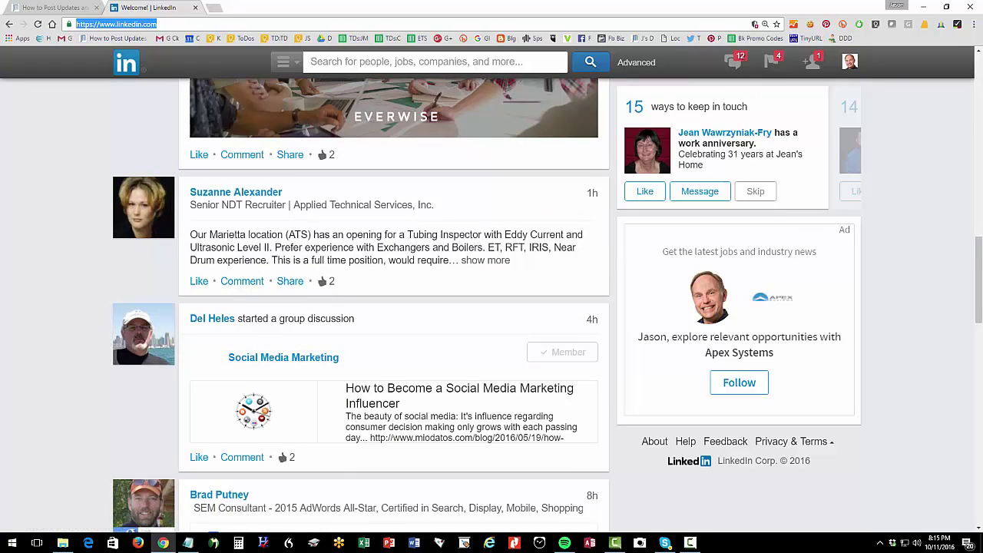
left_click(644, 249)
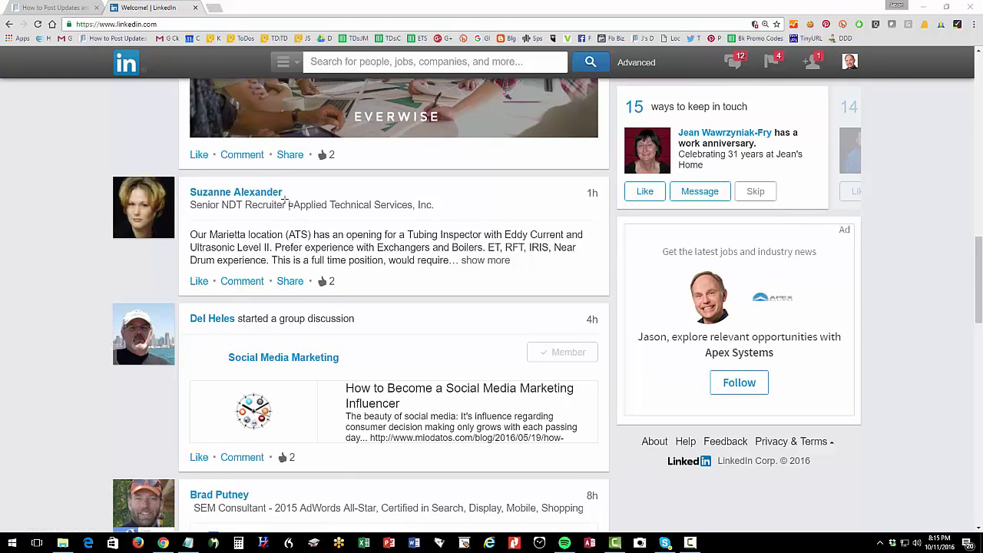
left_click_drag(175, 175, 300, 209)
mouse_move(82, 161)
left_mouse_down()
mouse_move(397, 273)
mouse_move(649, 324)
mouse_move(636, 321)
left_mouse_up()
left_click_drag(179, 222, 613, 283)
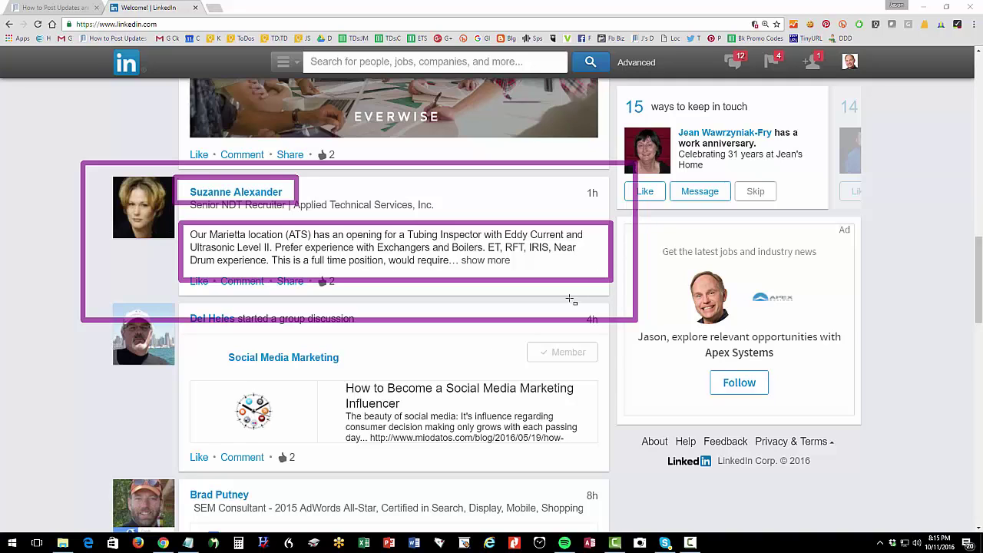
left_click_drag(153, 301, 628, 467)
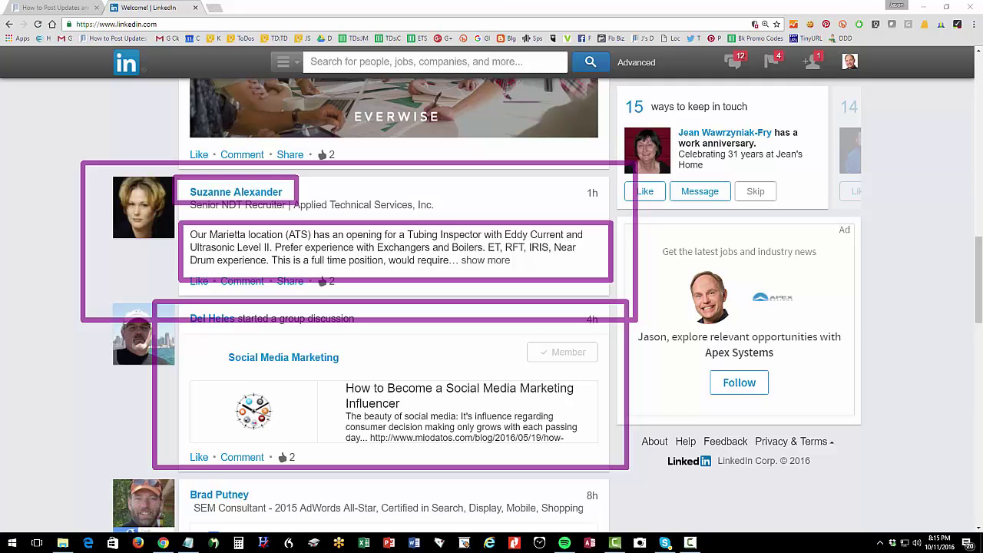
key("Escape")
Share a status update announcing new videos for the 2017 Social Media Marketing Workbook, correcting typos.
scroll(8, 259, "down", 5)
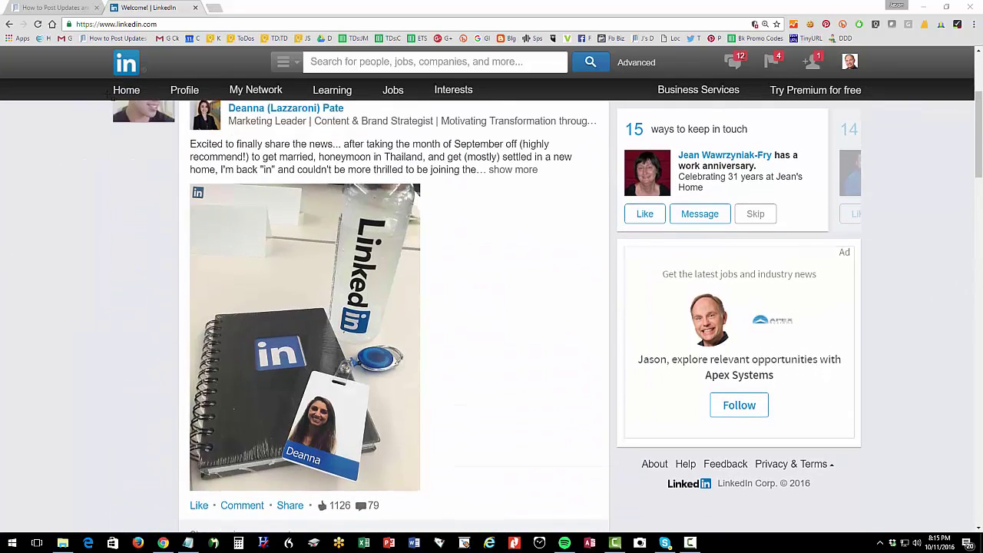
scroll(117, 104, "up", 3)
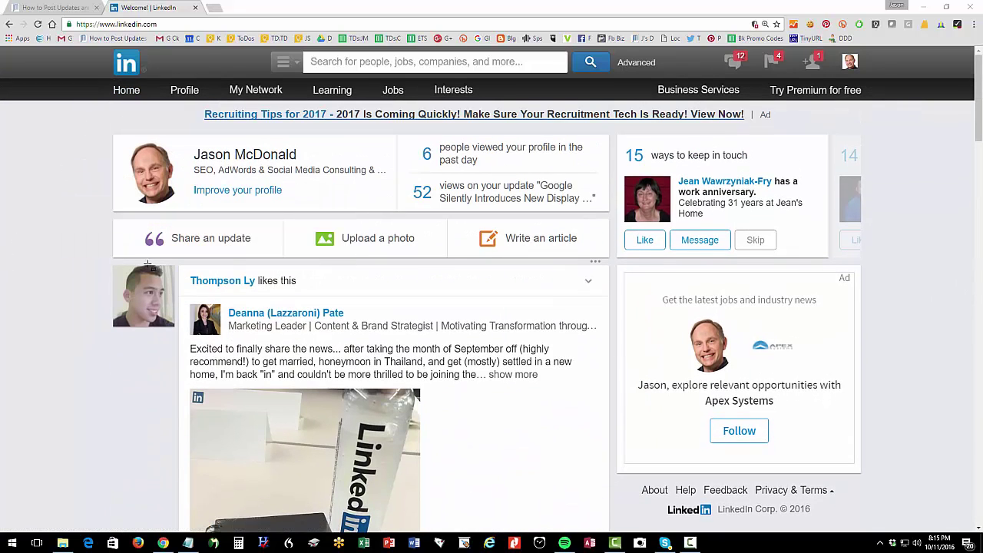
left_click(204, 236)
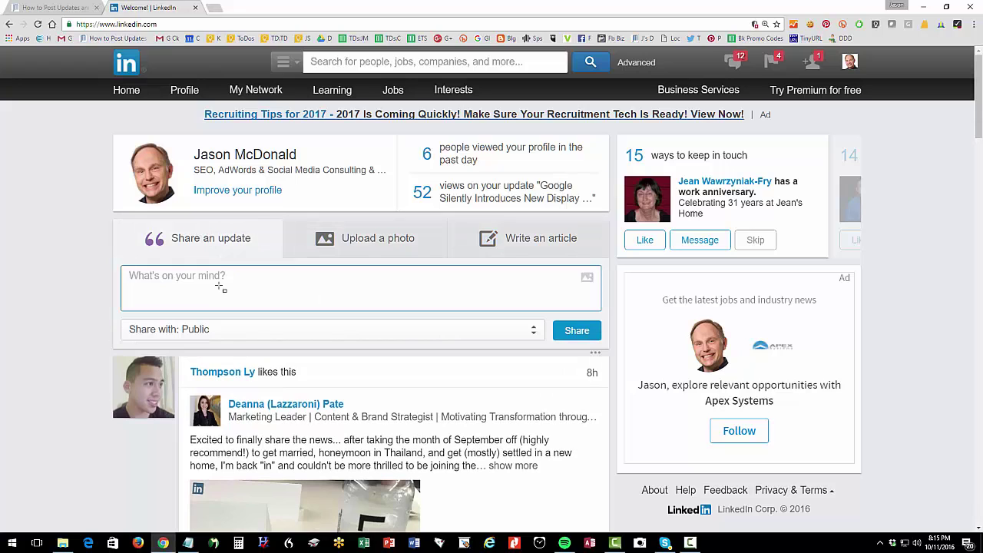
type("Working on the ne")
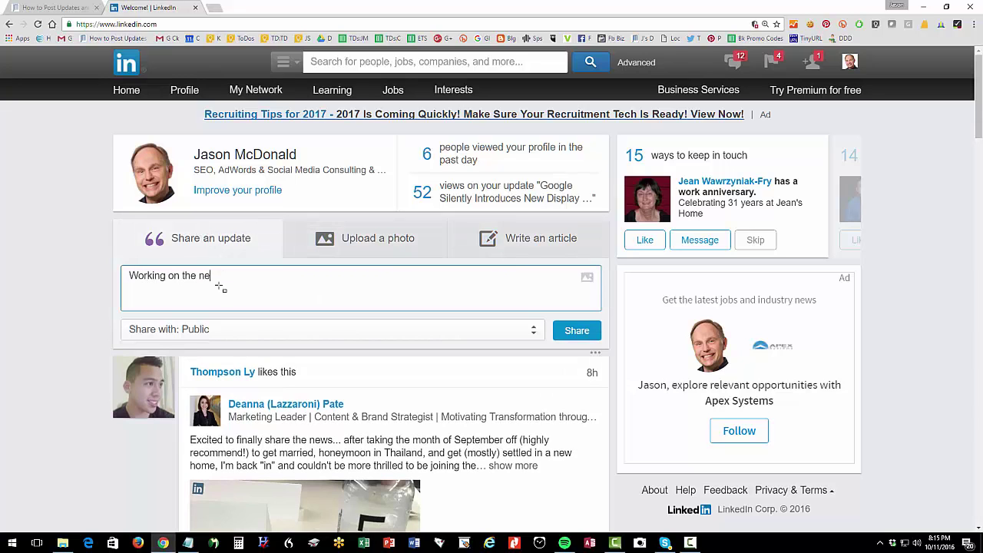
type("w videos for my 2017 Social Media Marketi")
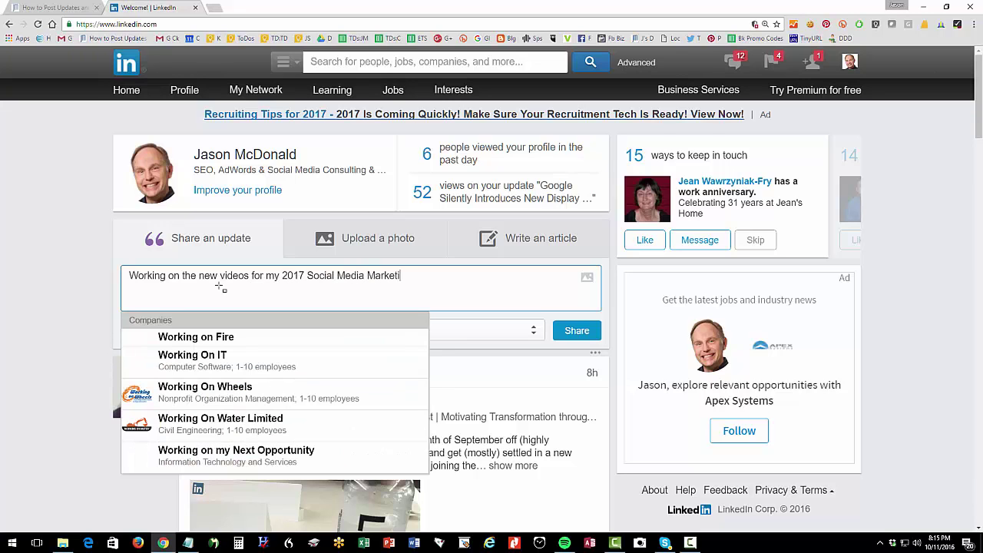
type("ng Workbook. Stay")
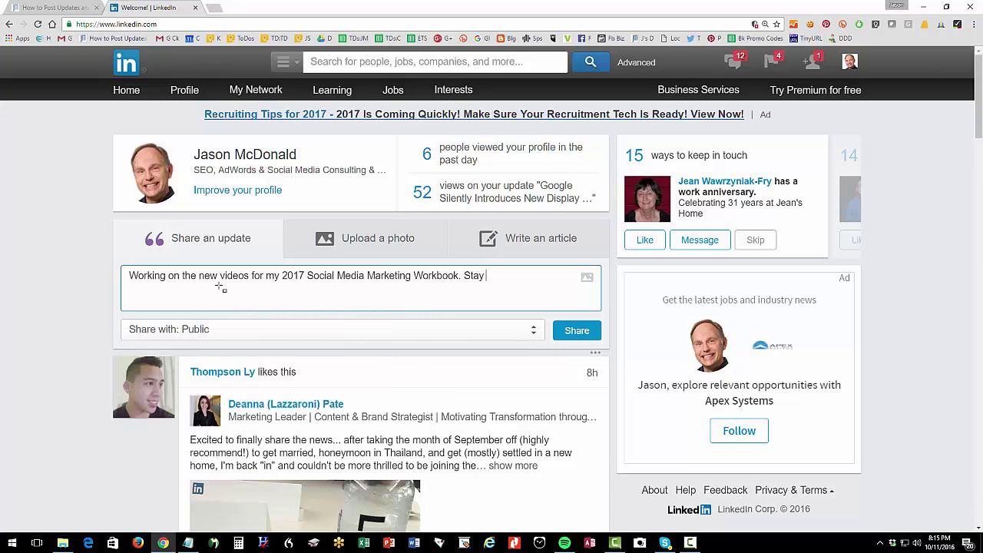
type("tuend")
key("BackSpace")
key("BackSpace")
key("BackSpace")
type("ned!")
left_click(576, 331)
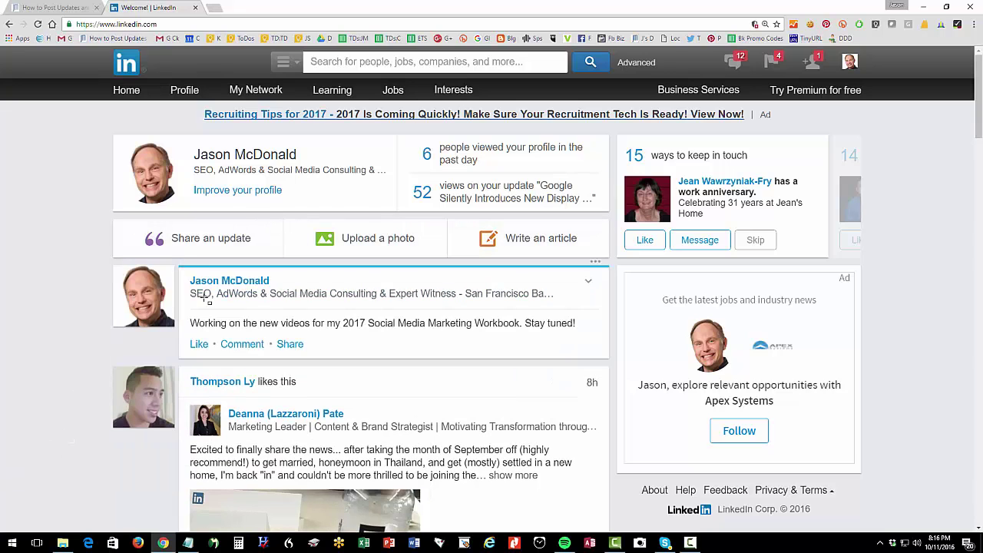
mouse_move(221, 378)
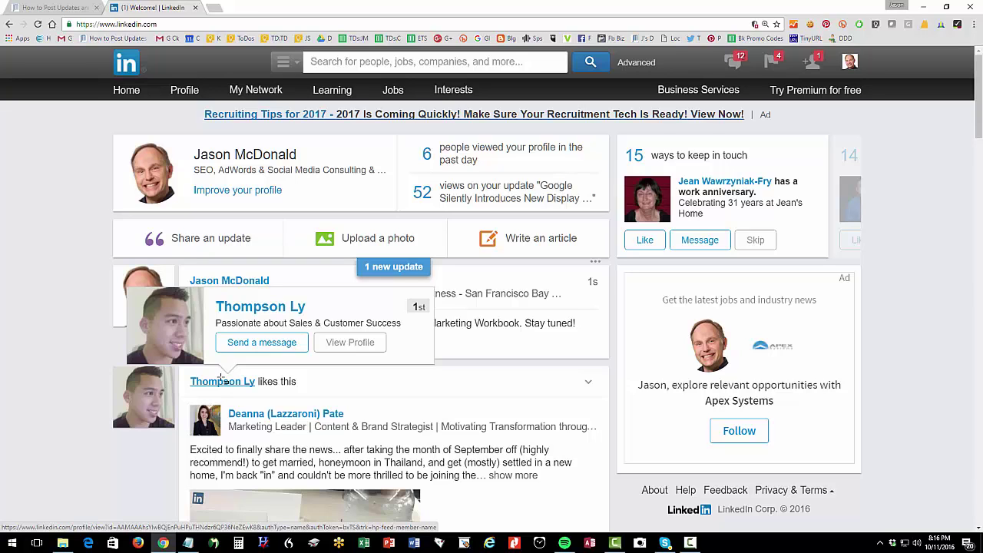
From Your Updates' Published list, open and skim the August 4, 2016 Google Local article.
mouse_move(185, 90)
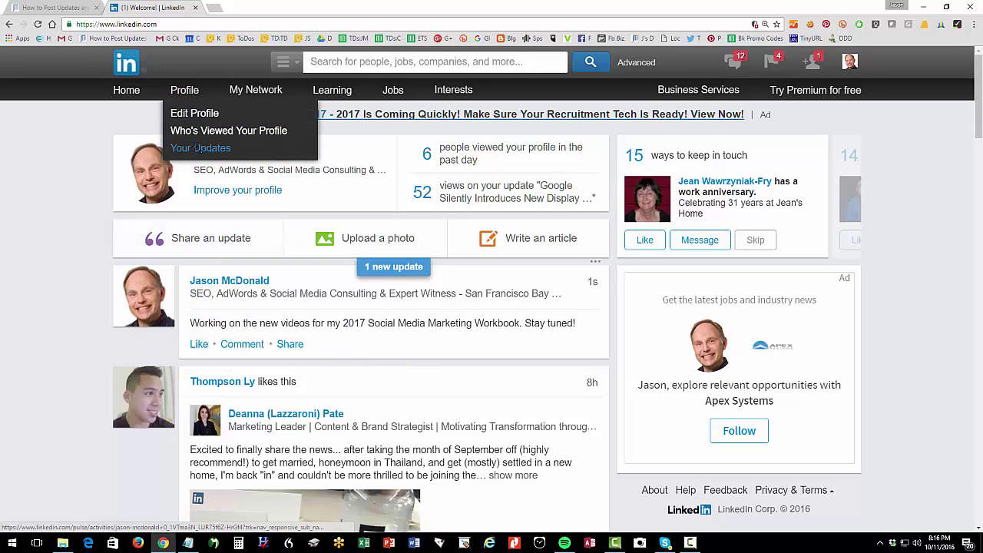
left_click(199, 148)
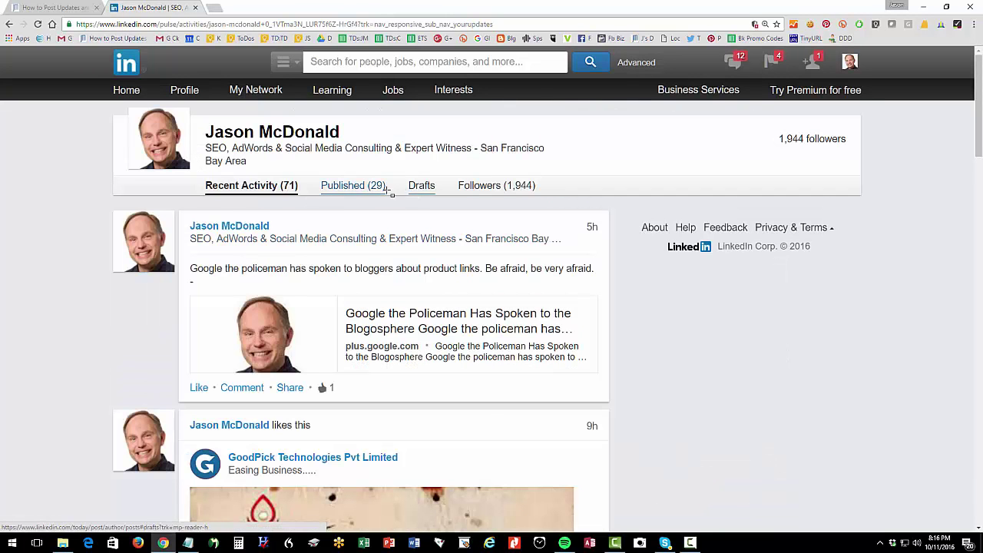
left_click(324, 188)
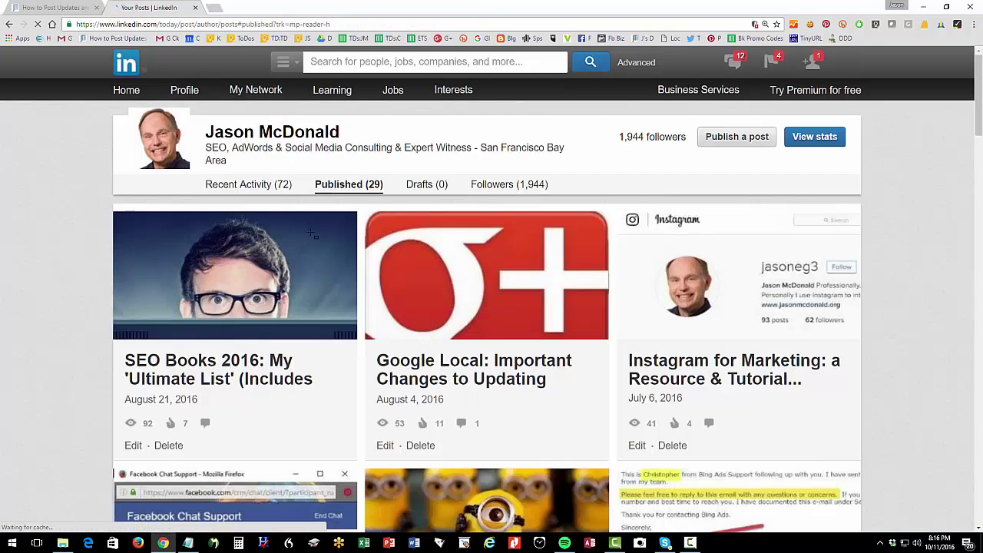
scroll(335, 299, "down", 1)
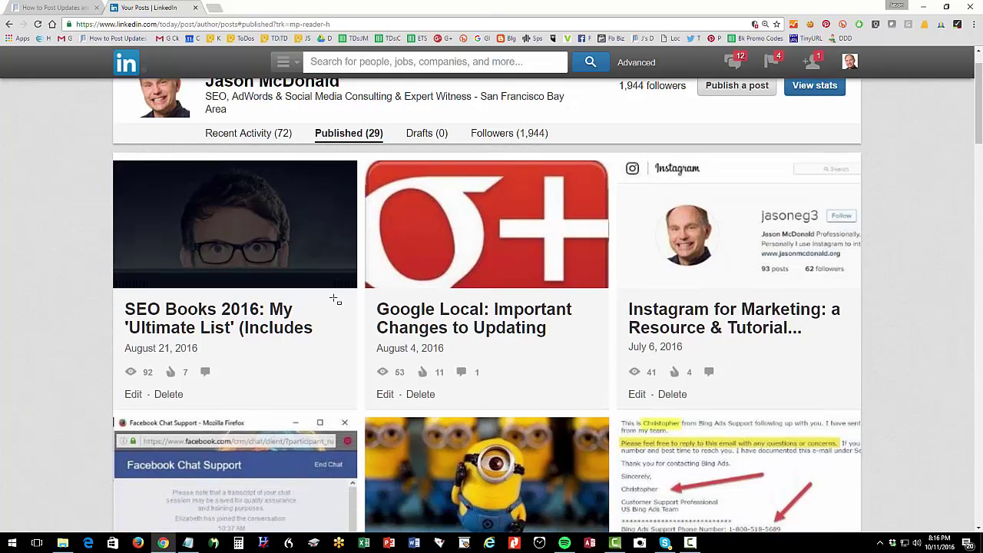
left_click(467, 309)
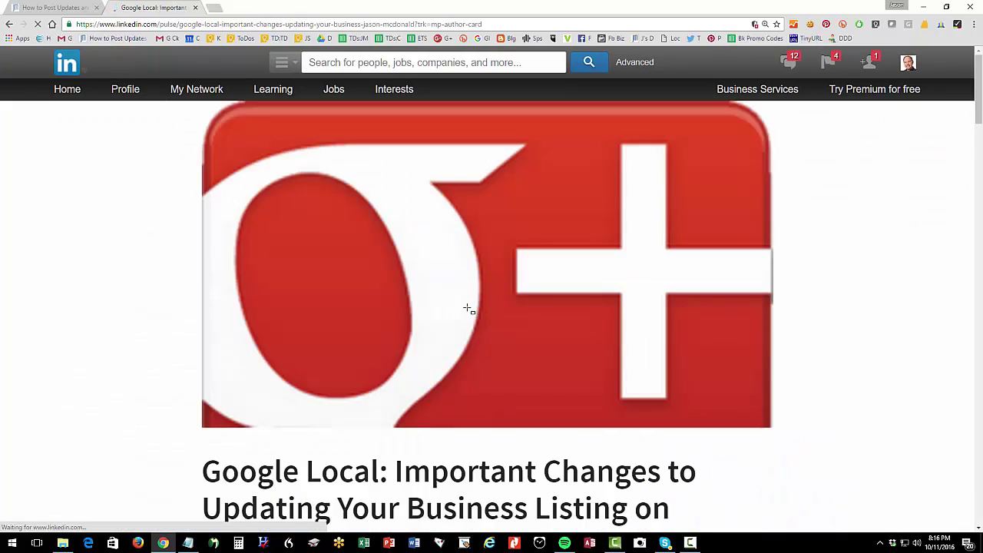
scroll(468, 308, "down", 7)
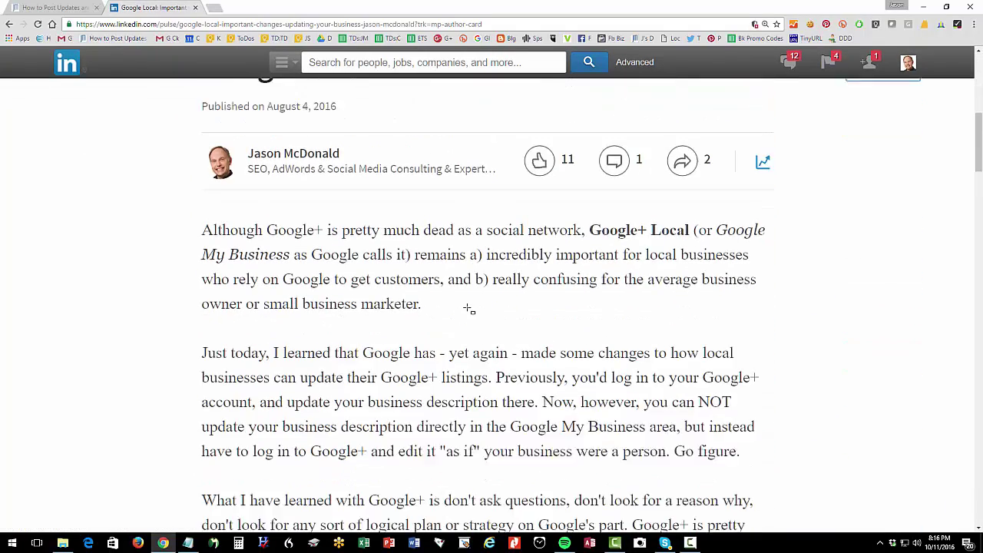
scroll(467, 313, "down", 2)
scroll(467, 313, "up", 2)
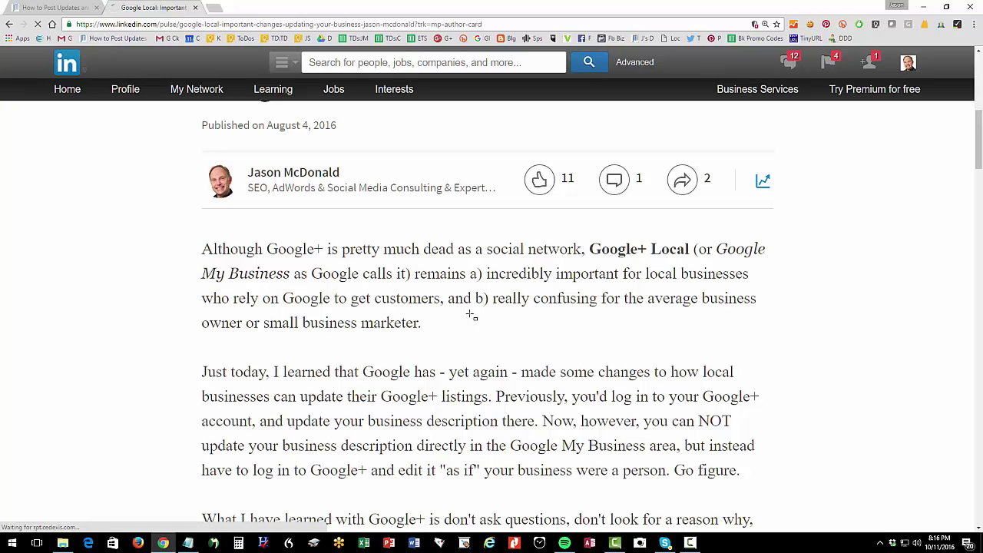
Return to the How to Post Updates article and scroll to How Updates Work on LinkedIn.
left_click(62, 8)
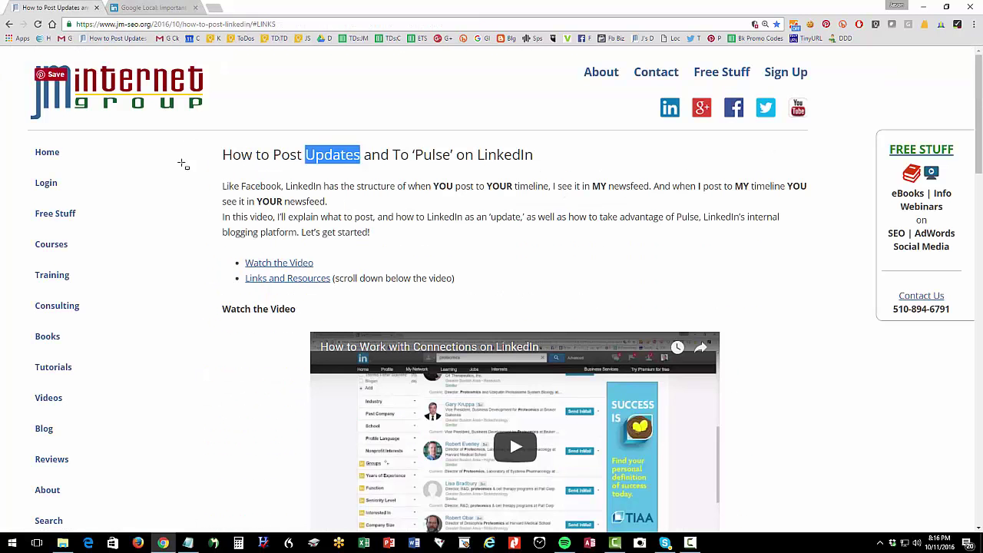
scroll(223, 233, "down", 3)
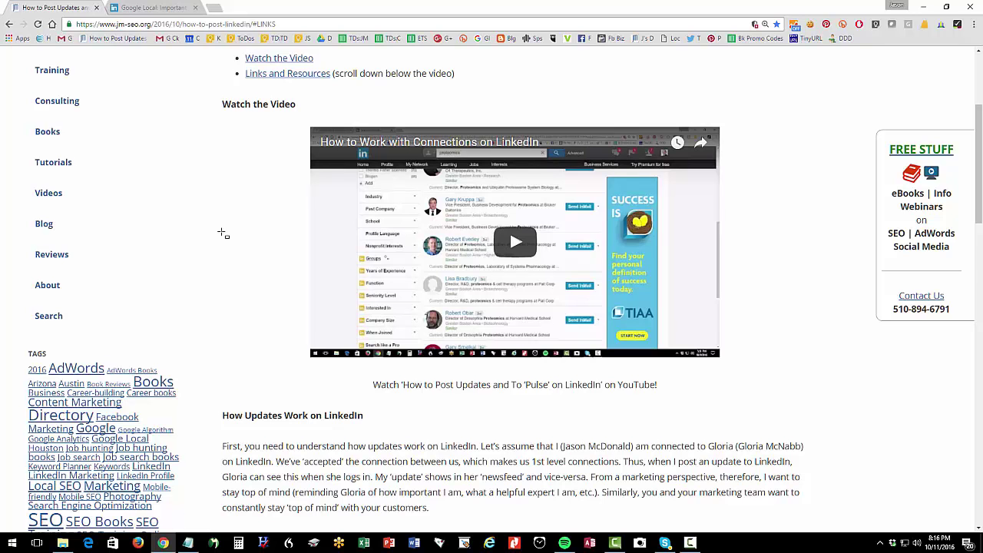
scroll(223, 234, "down", 3)
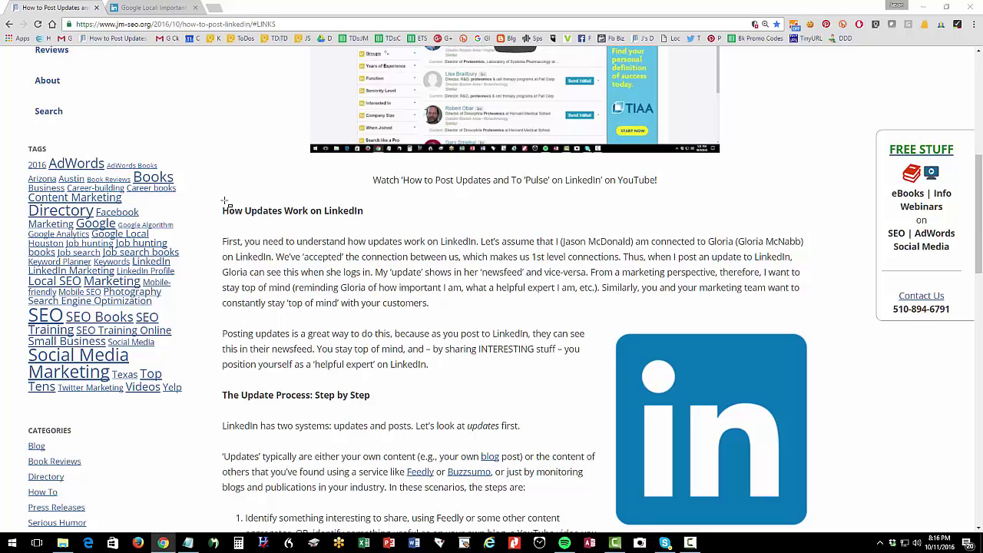
Annotate the section: outline its heading, mark key phrases, and draw lines connecting them.
left_click_drag(208, 197, 378, 222)
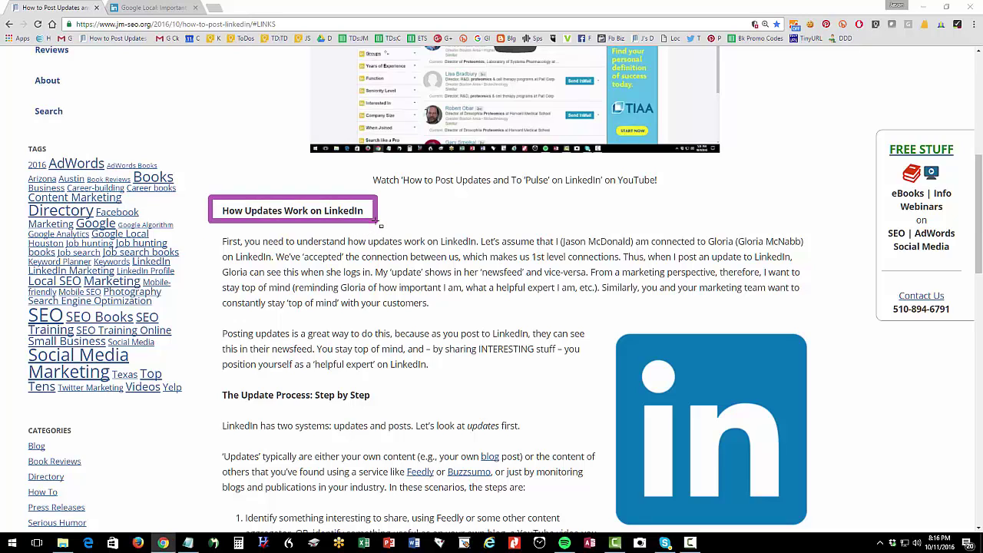
left_click_drag(429, 196, 473, 250)
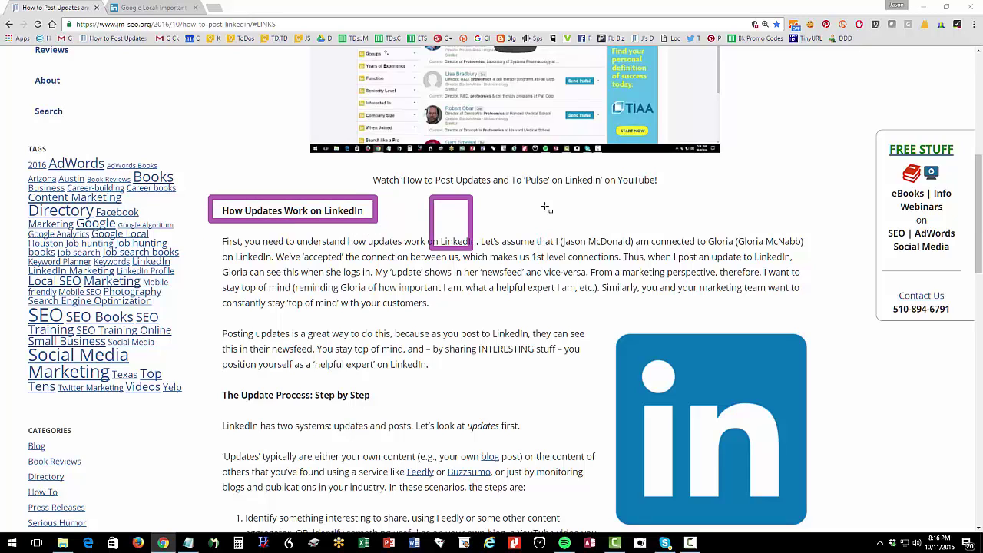
left_click_drag(543, 194, 591, 251)
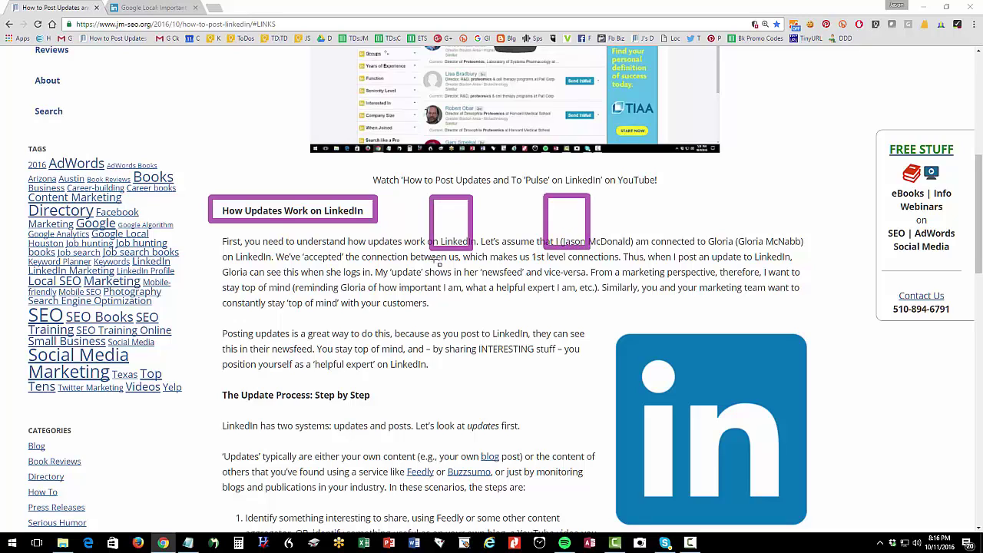
left_click_drag(433, 258, 486, 275)
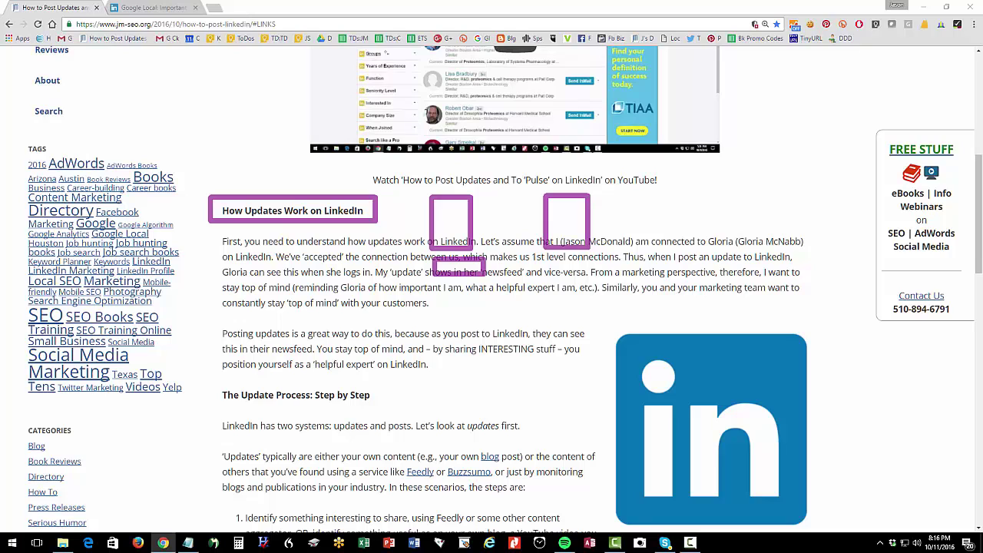
left_click_drag(481, 258, 546, 229)
mouse_move(539, 260)
left_mouse_down()
mouse_move(615, 296)
mouse_move(615, 264)
mouse_move(599, 285)
mouse_move(620, 296)
left_mouse_up()
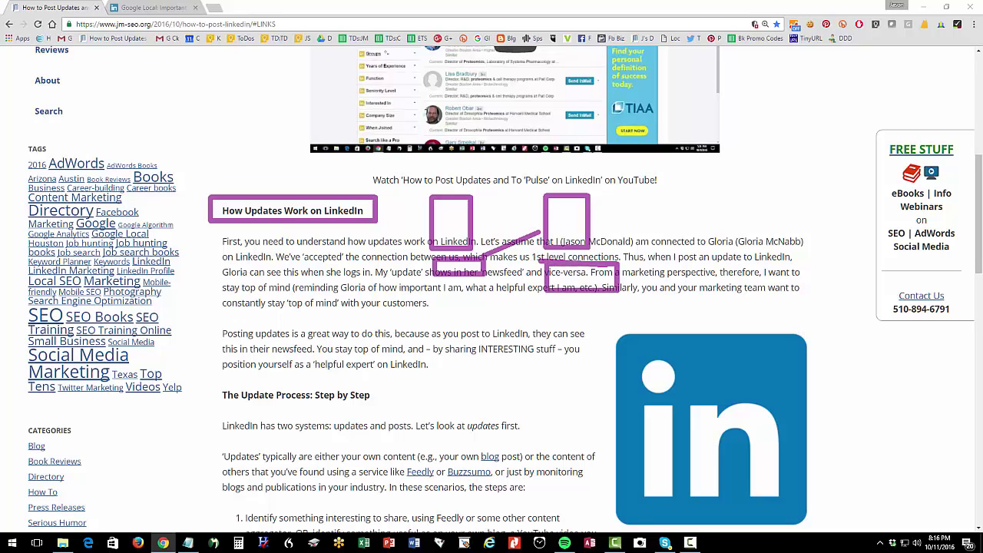
left_click_drag(550, 287, 476, 225)
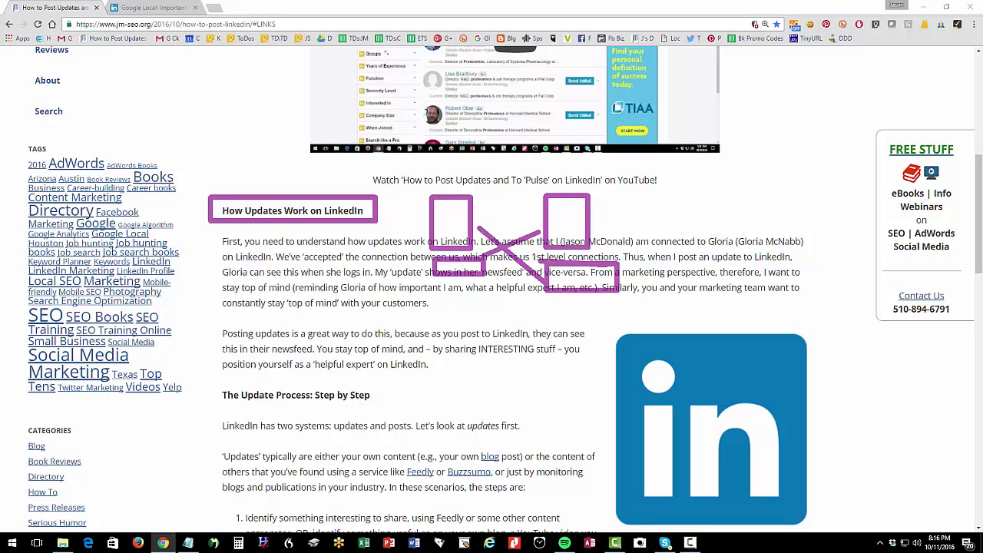
Scroll down and drag across the heading 'The Update Process: Step by Step' to highlight it.
key("Escape")
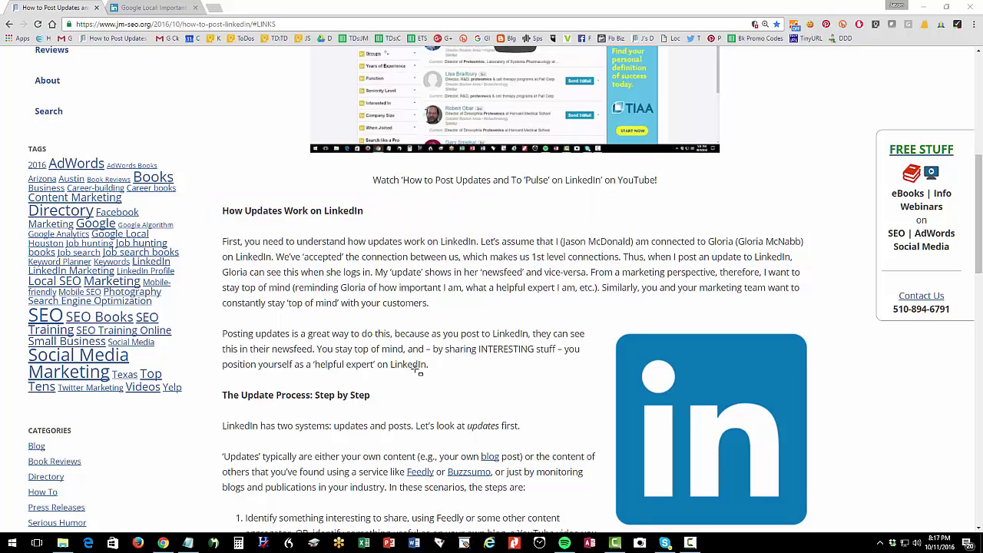
scroll(419, 367, "down", 2)
scroll(417, 371, "down", 1)
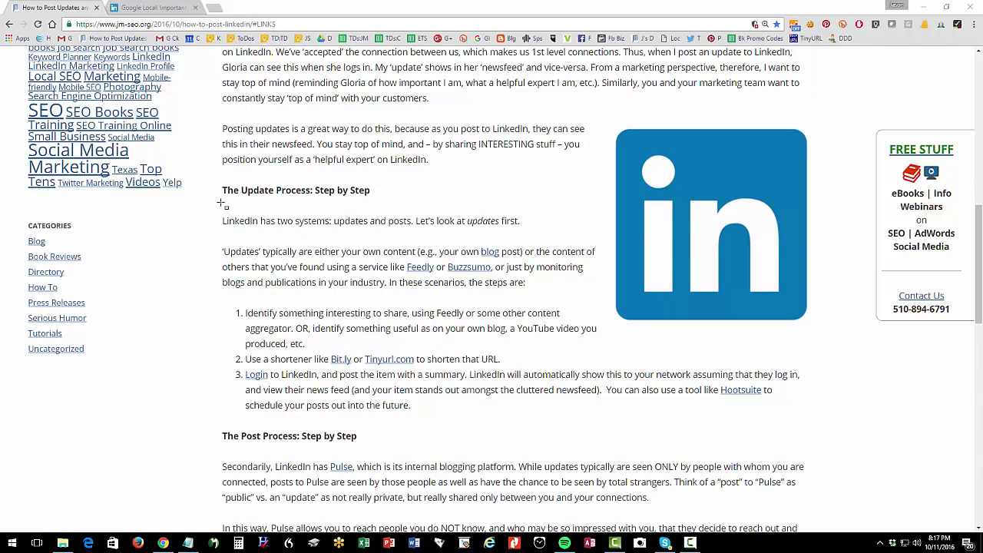
left_click_drag(221, 190, 390, 198)
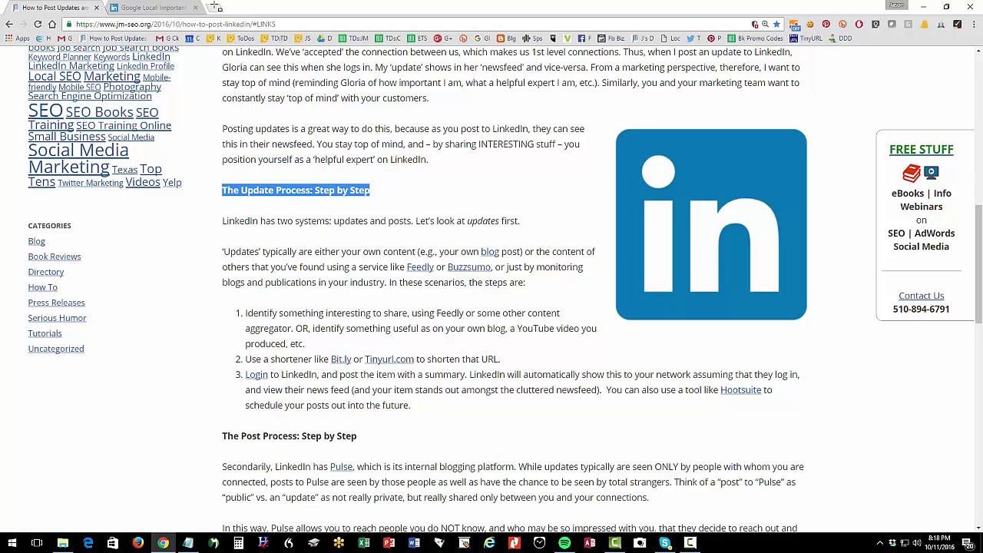
In a new tab, open jm-seo.org's How to Optimize Your LinkedIn Profile article and highlight its heading.
left_click(214, 7)
type("jm")
key("Return")
scroll(281, 264, "down", 10)
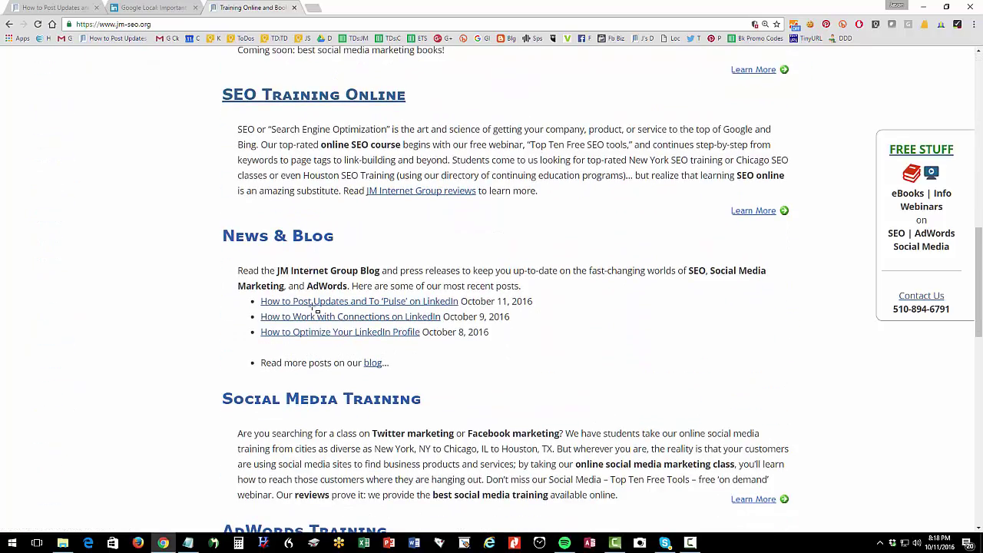
left_click(358, 334)
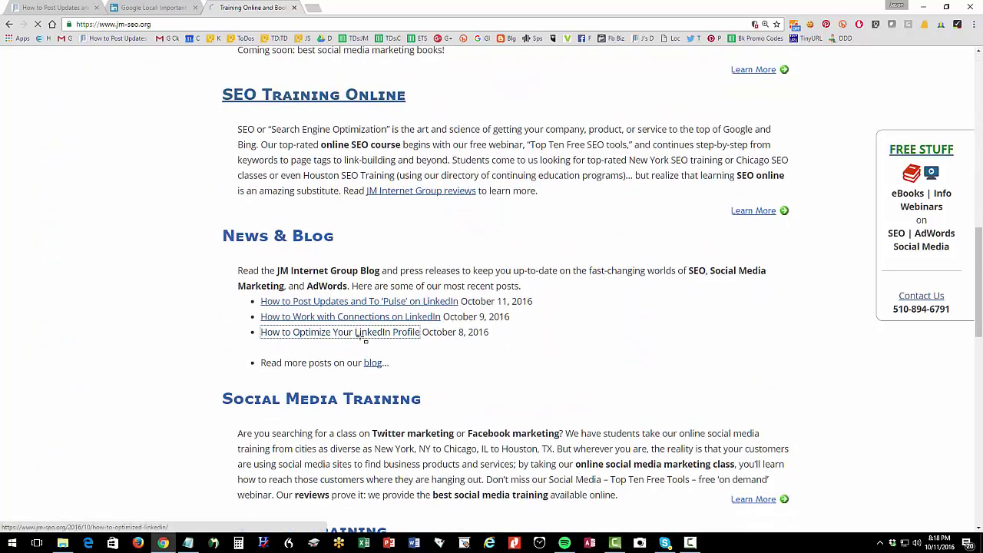
left_click(275, 24)
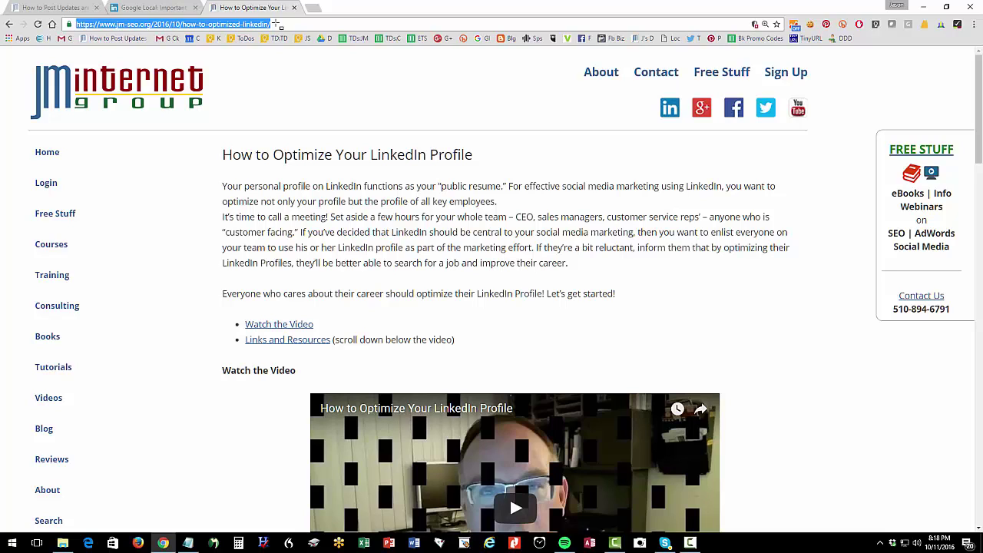
left_click_drag(222, 156, 482, 136)
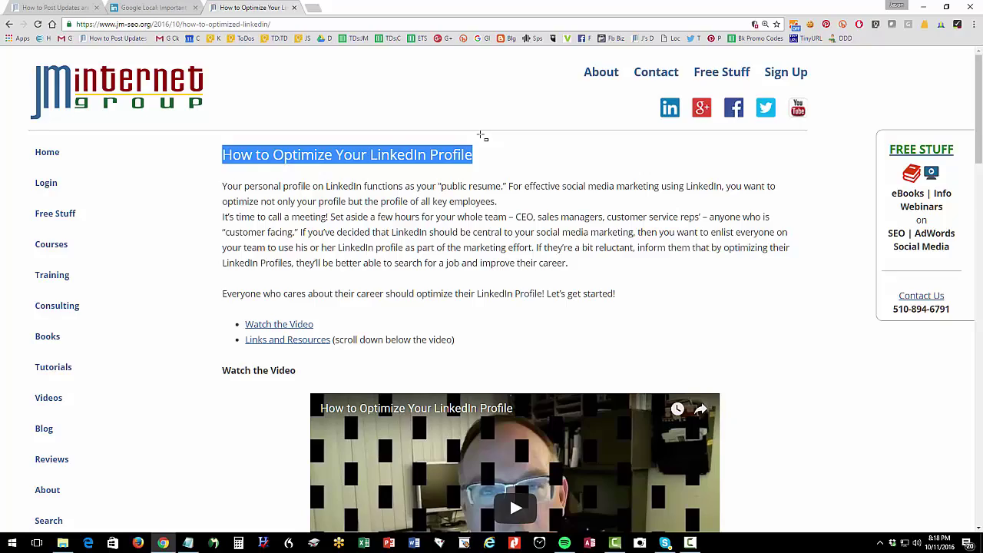
Copy the article's web address and go to the TinyURL site.
scroll(482, 135, "down", 6)
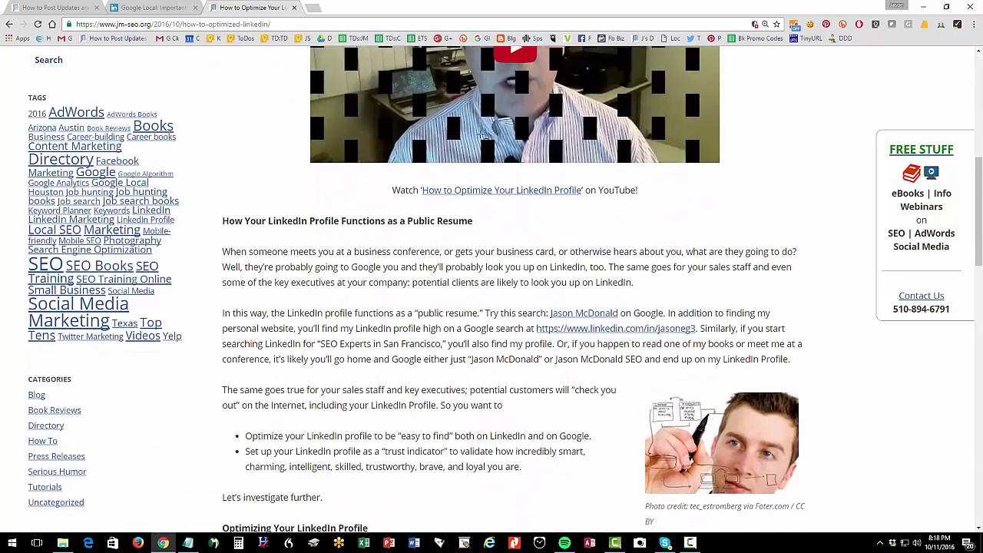
scroll(482, 135, "up", 4)
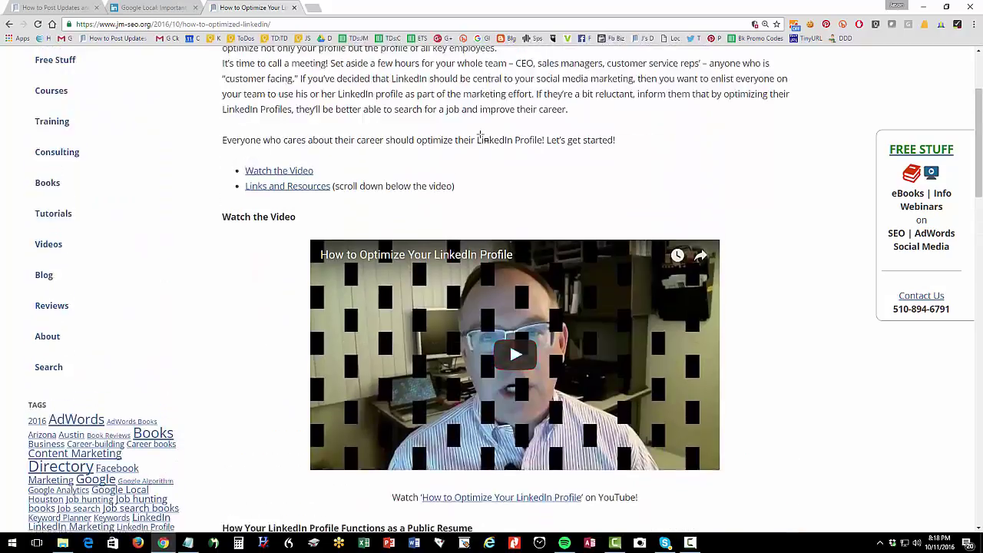
scroll(482, 135, "up", 2)
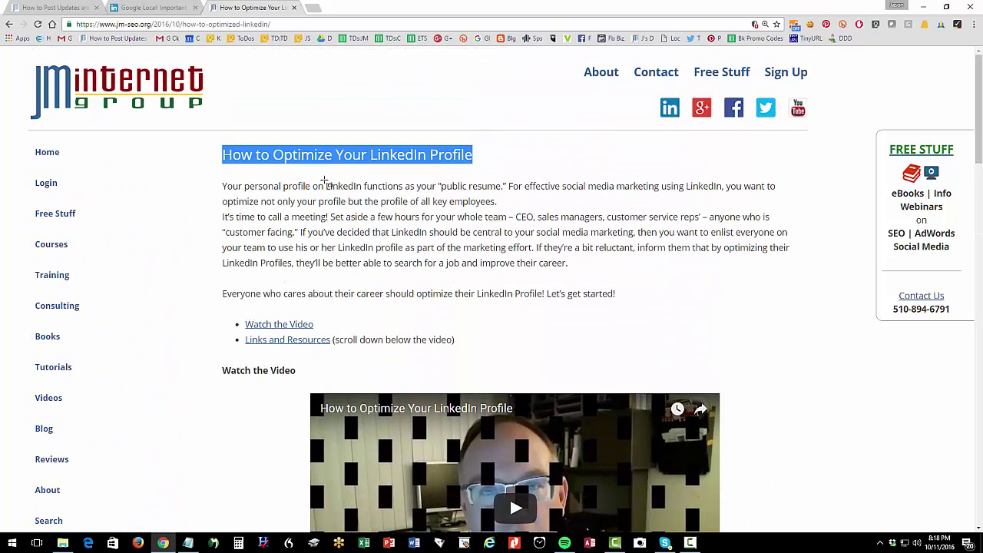
left_click(268, 25)
right_click(267, 25)
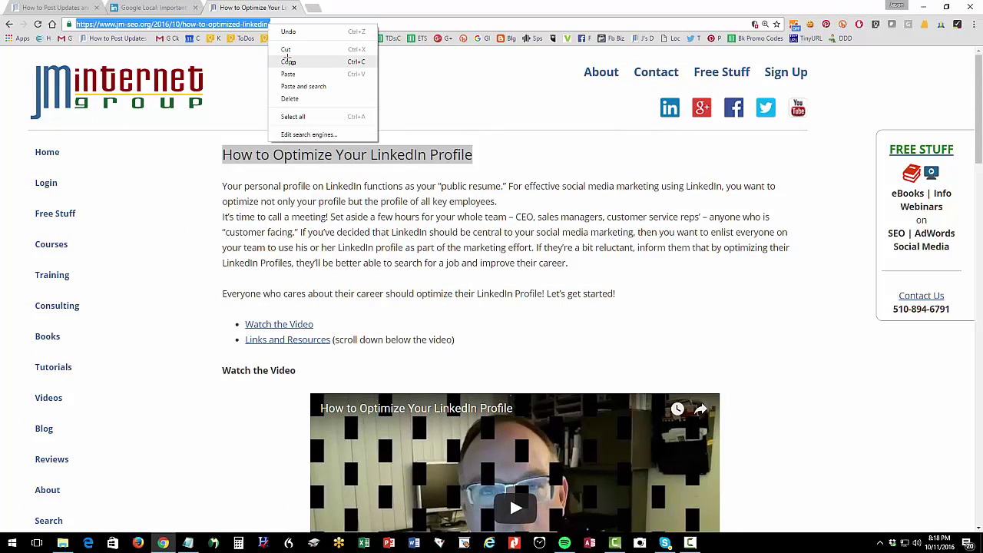
left_click(288, 61)
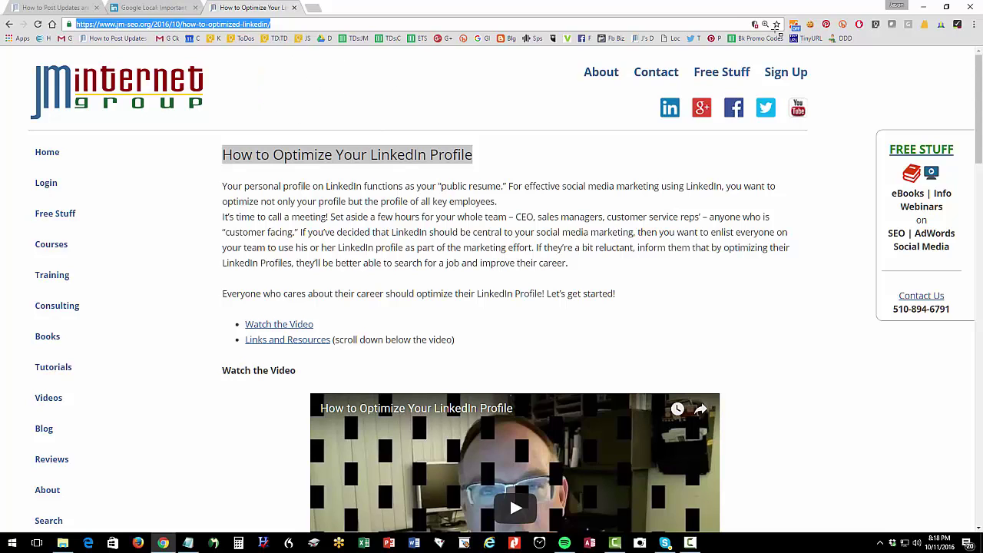
left_click(803, 38)
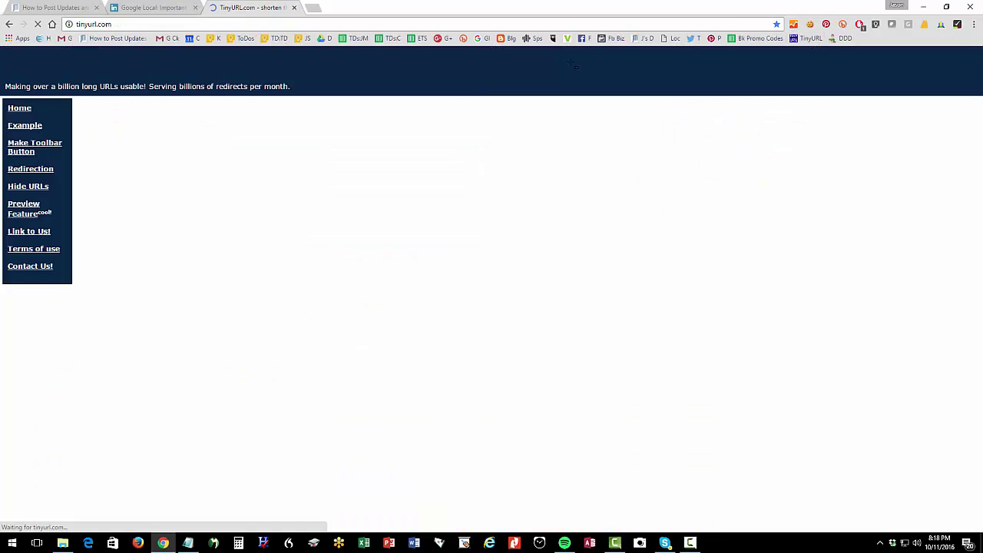
left_click(470, 180)
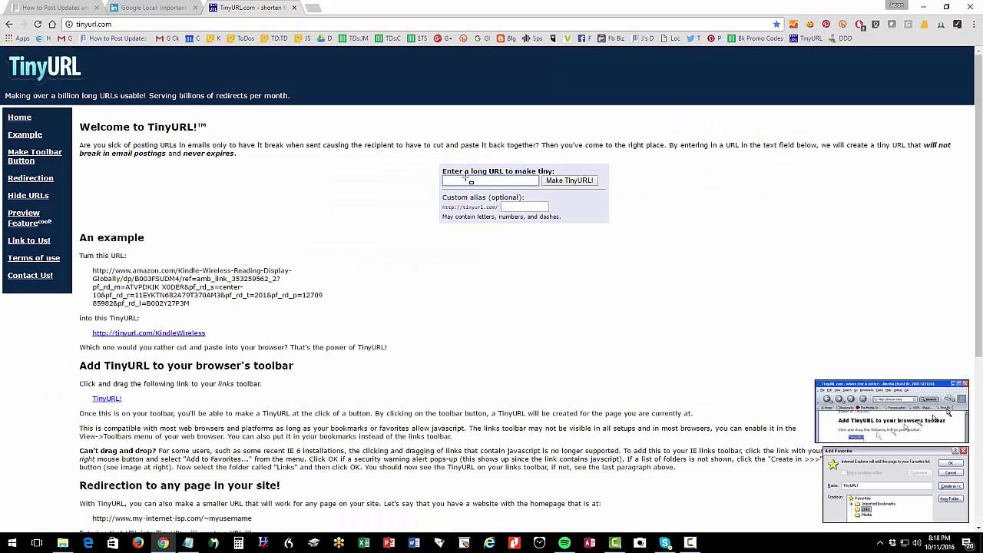
key("ctrl+v")
left_click(544, 178)
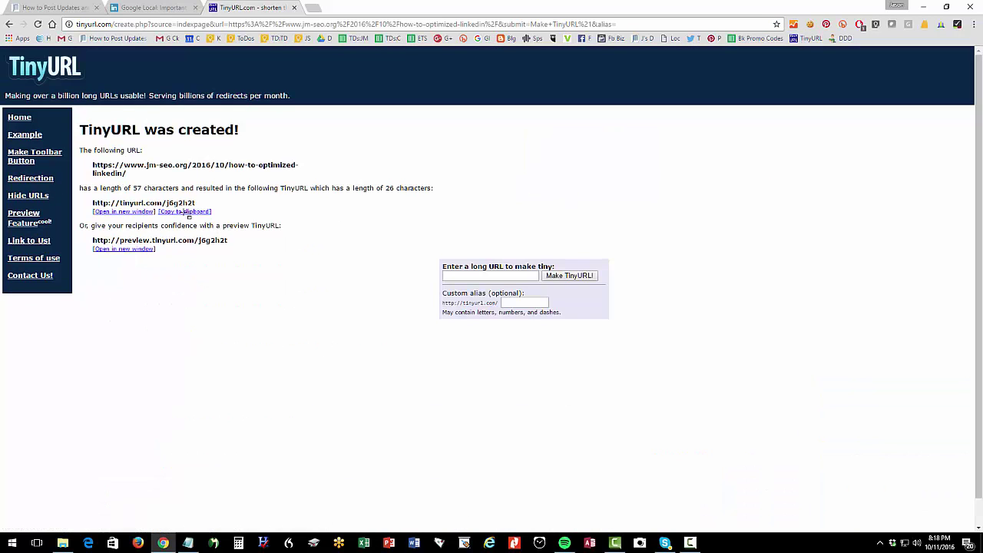
left_click(184, 212)
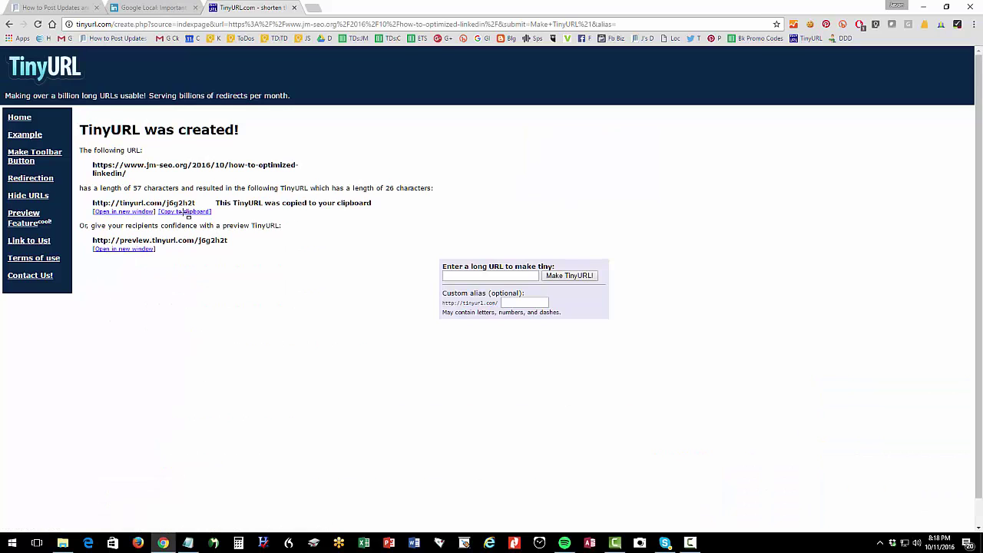
left_click(170, 25)
Load the TinyURL link to confirm it opens the profile article, then go to LinkedIn Home.
key("ctrl+v")
key("Return")
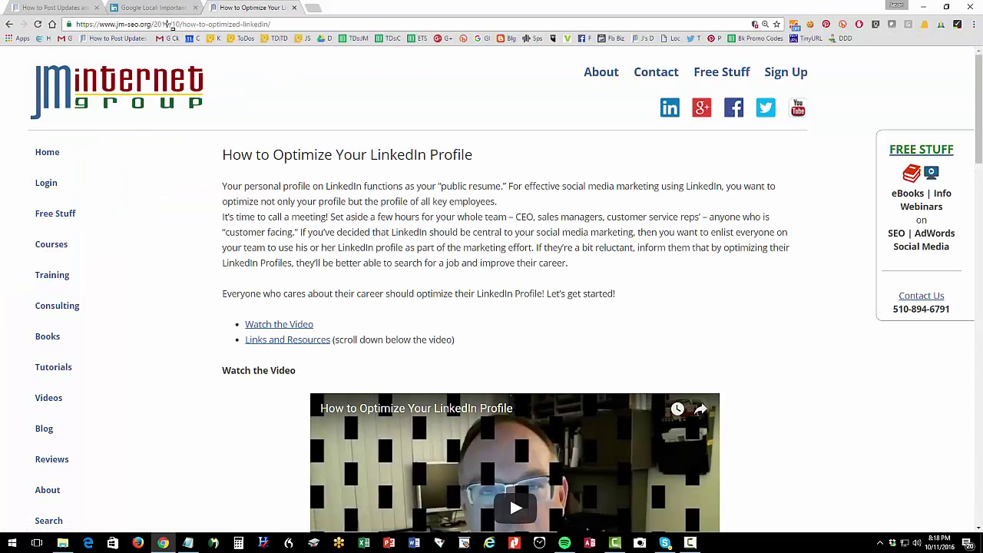
left_click(59, 7)
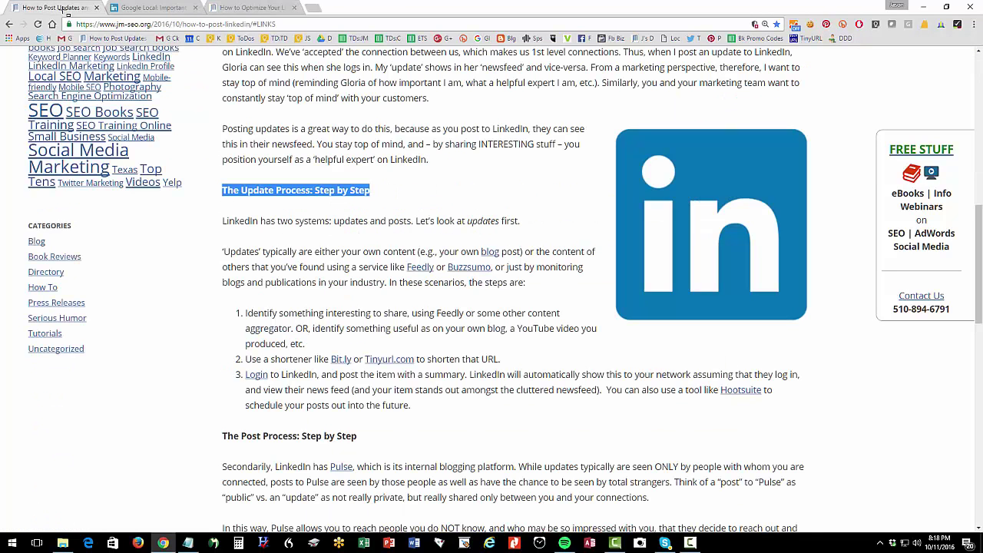
left_click(134, 11)
left_click(219, 8)
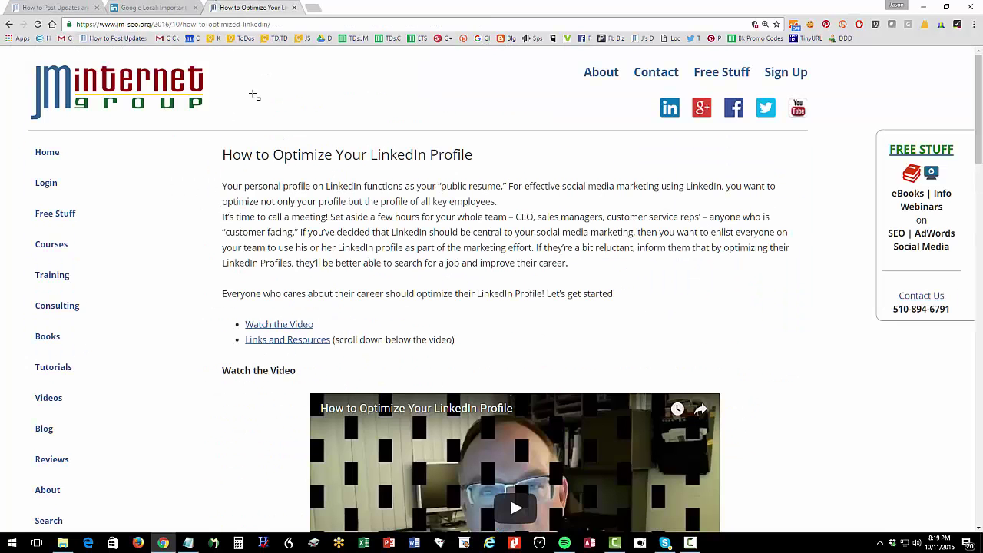
left_click(102, 25)
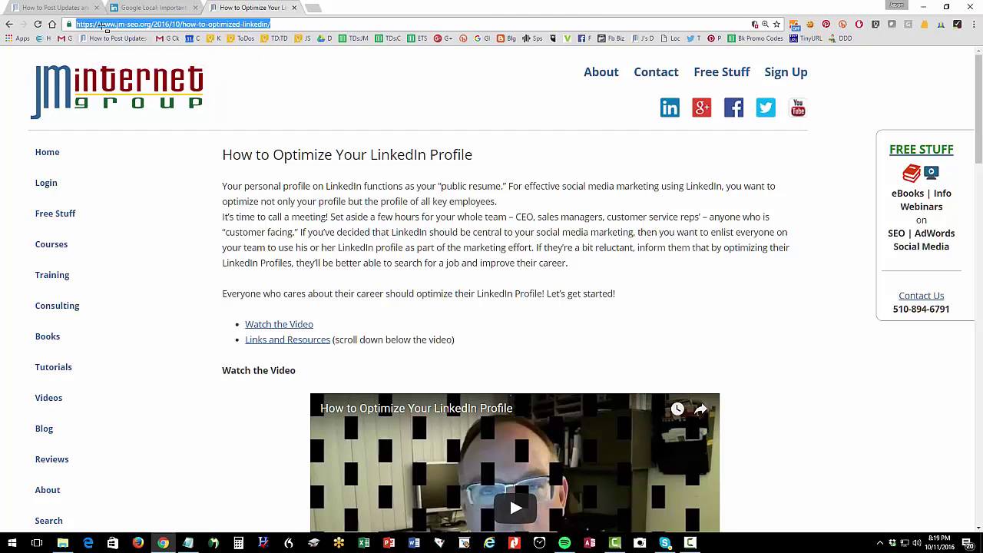
left_click(171, 8)
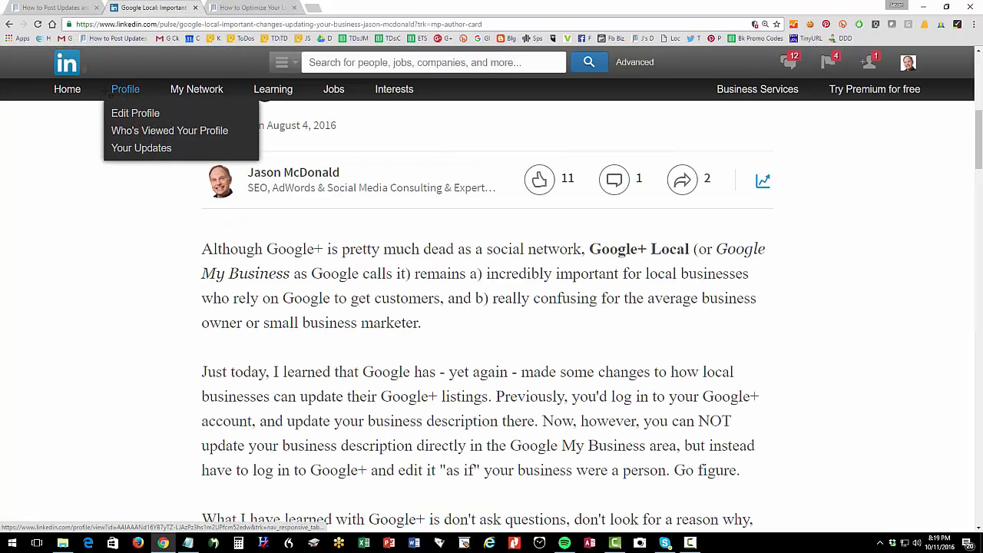
left_click(69, 89)
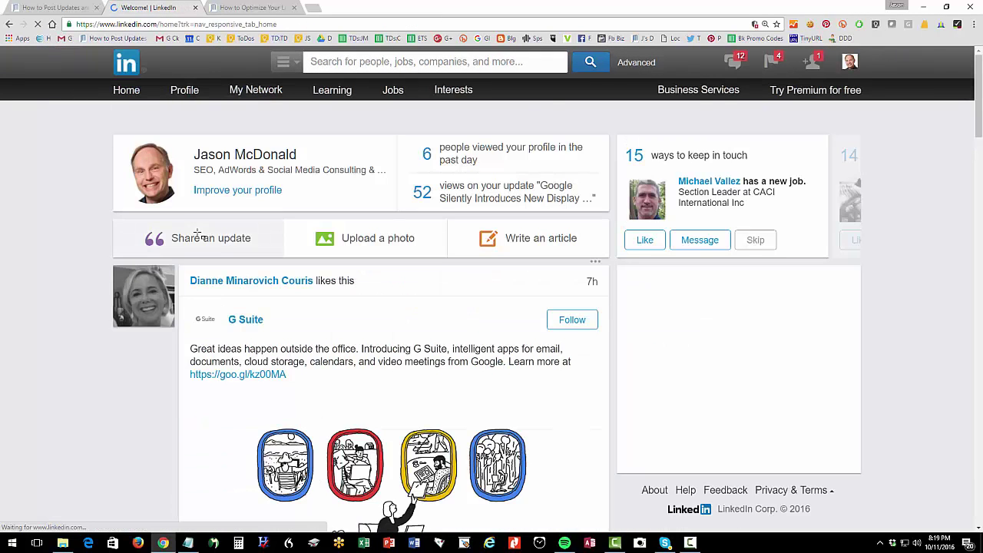
Post an update asking 'Interested in optimizing your LinkedIn Profile?' promoting the post and video, with the TinyURL.
left_click(198, 237)
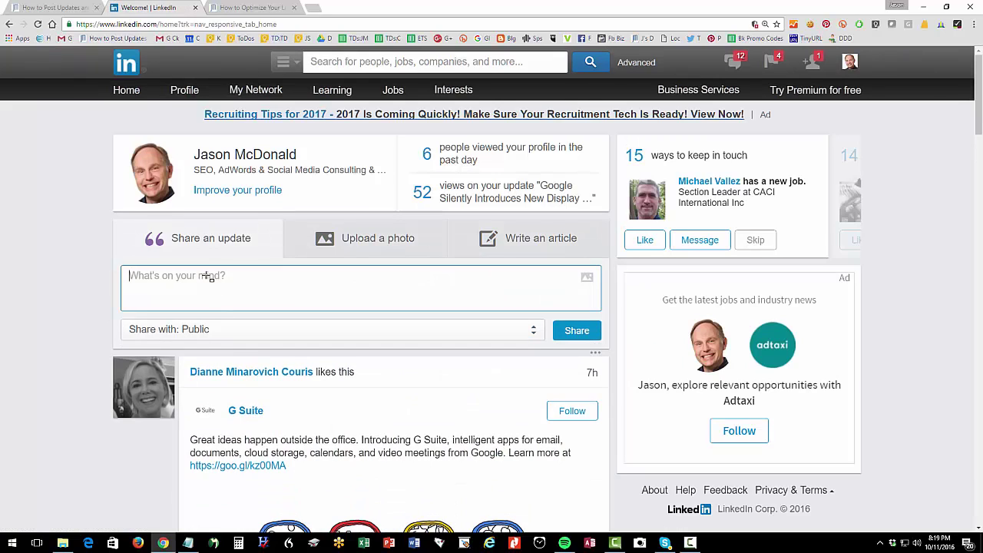
type("Interested in optimizing ")
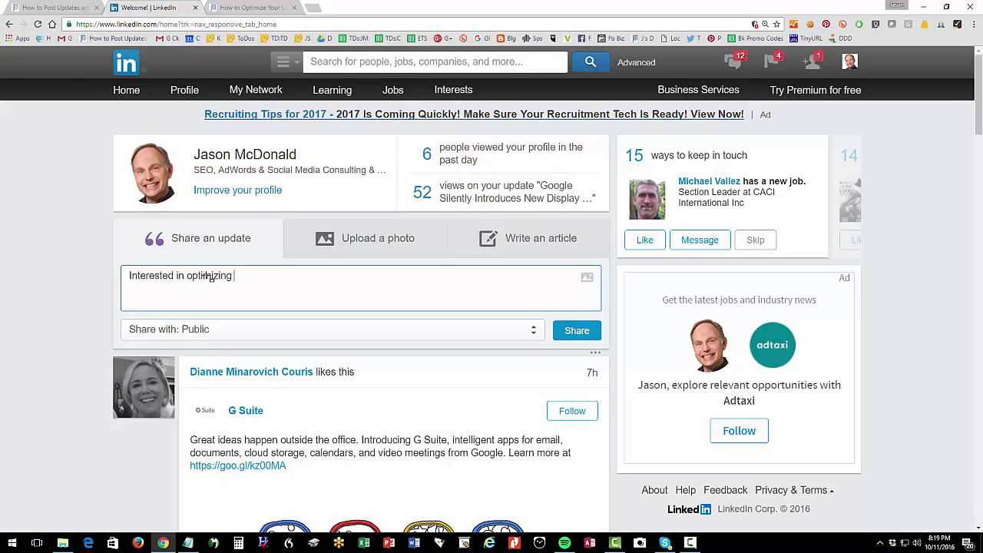
type("your LinkedIn Pro")
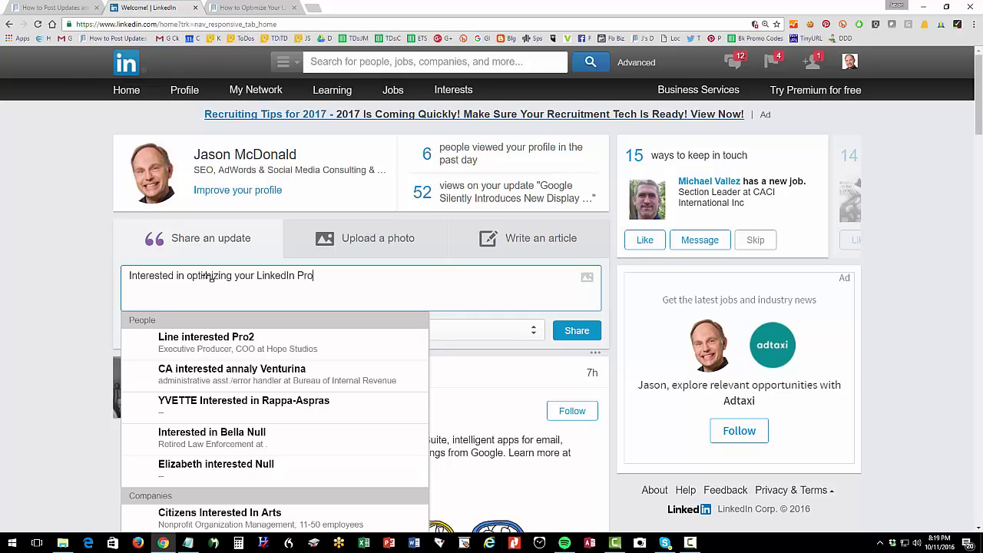
type("file? Check out ")
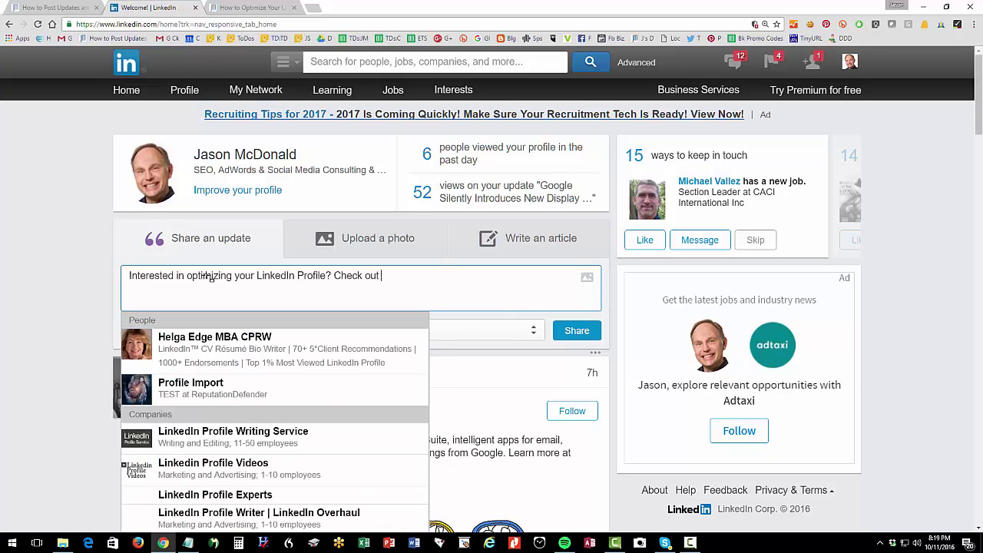
type("my new post")
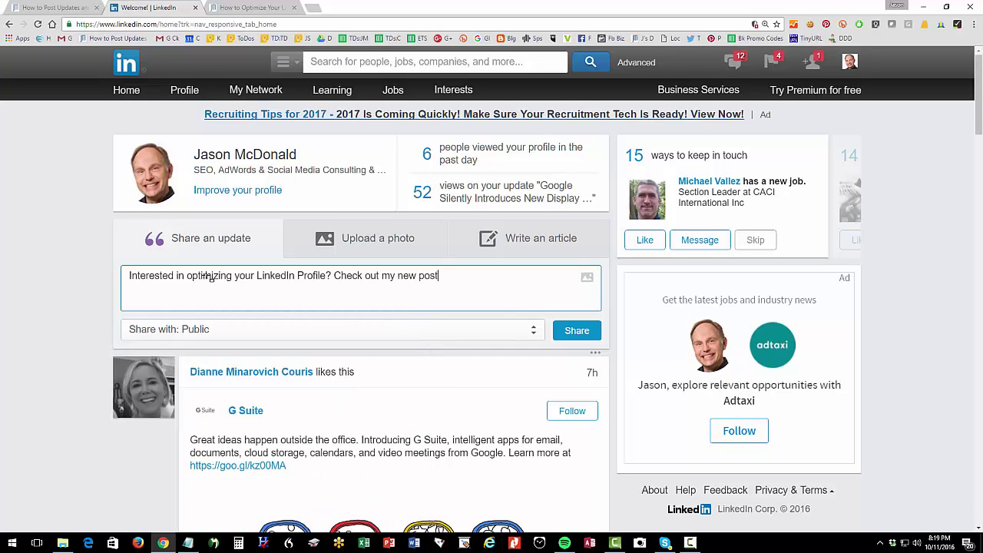
type(" and YouTube vid")
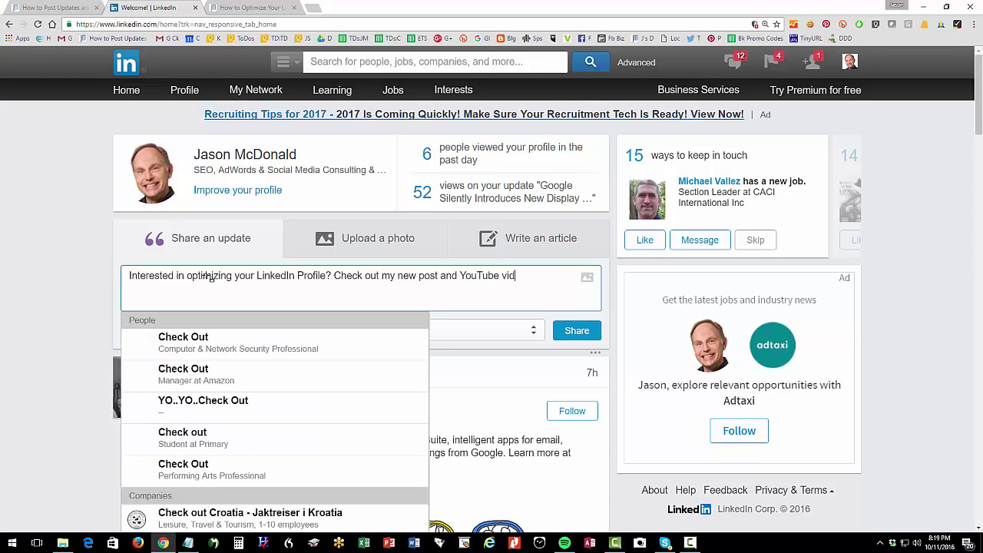
type("eo on Linked")
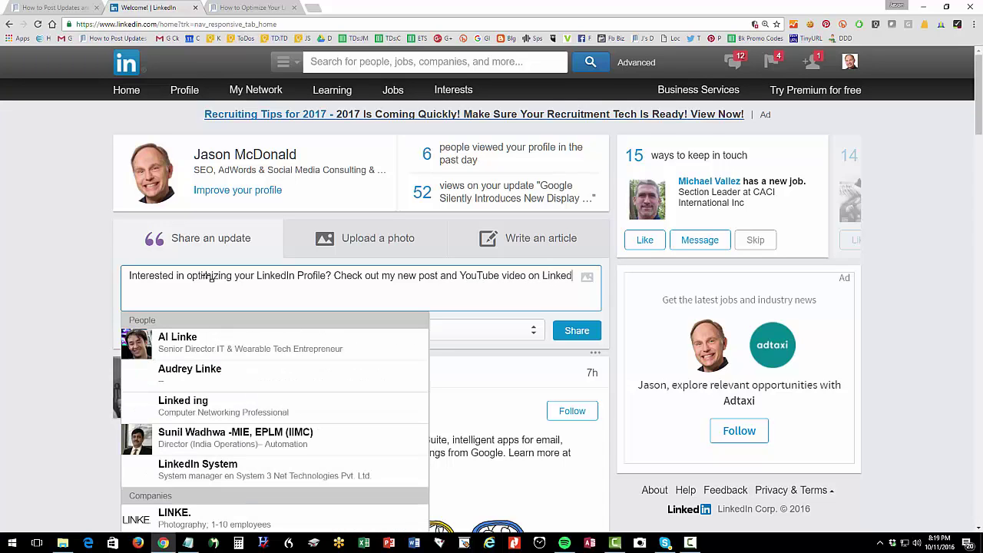
type("In profile optimi")
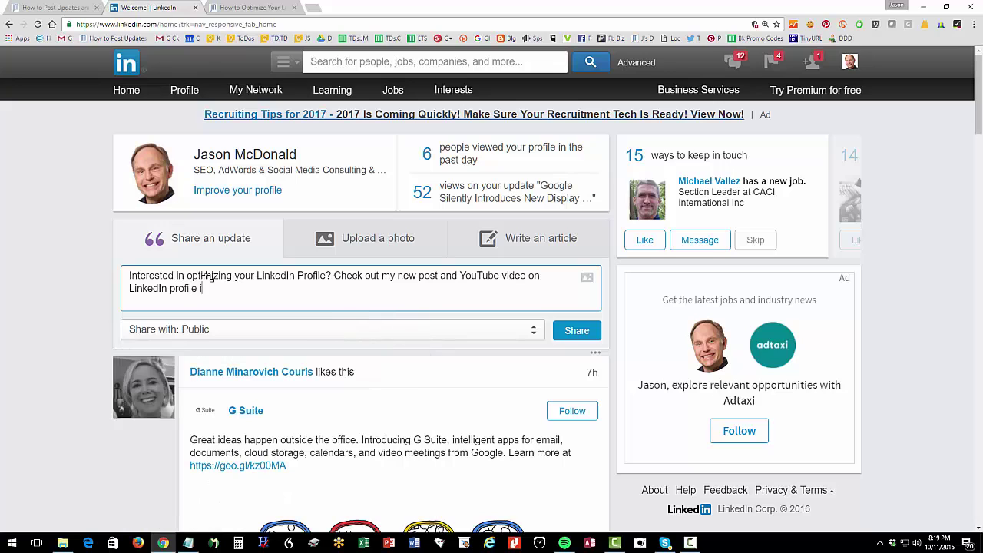
type("zation.")
key("ctrl+v")
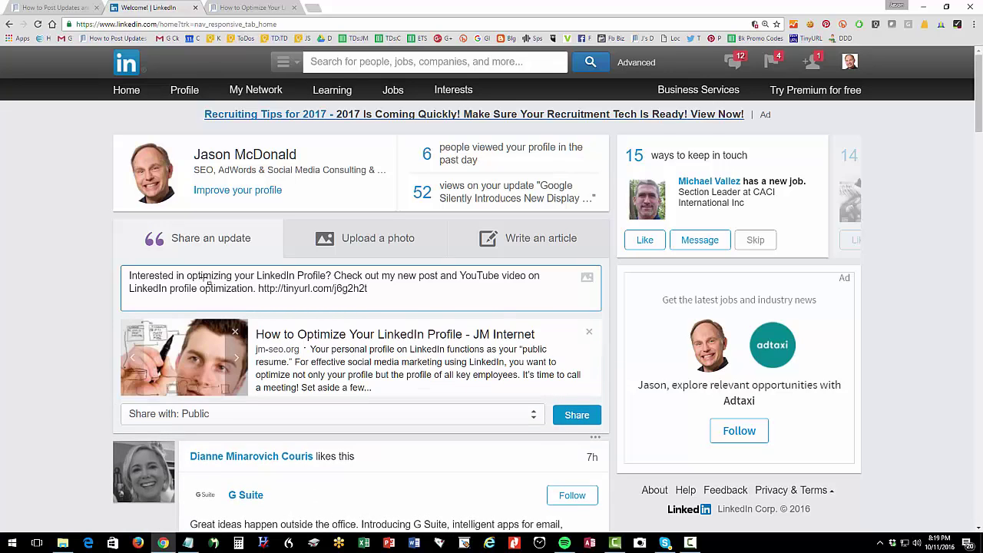
left_click_drag(129, 277, 273, 291)
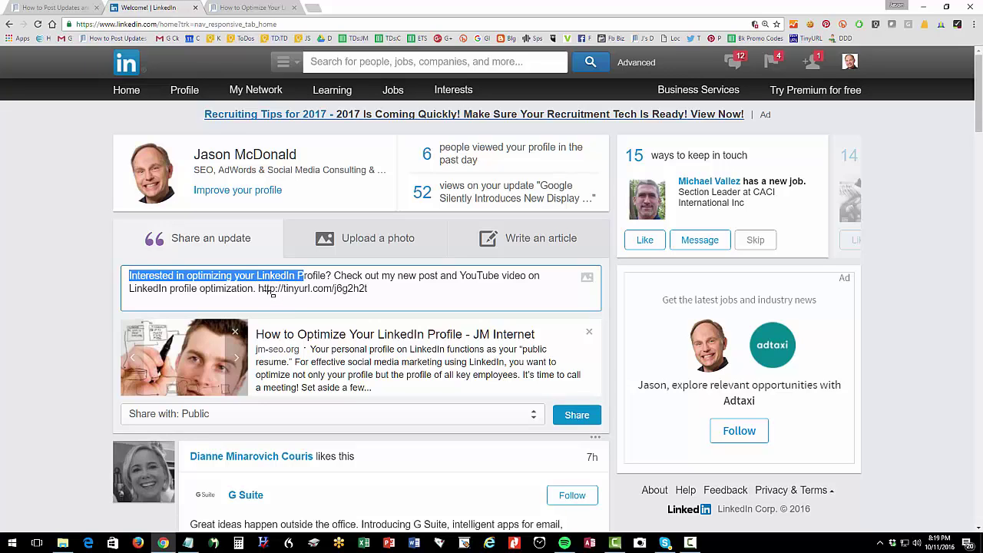
left_click(577, 415)
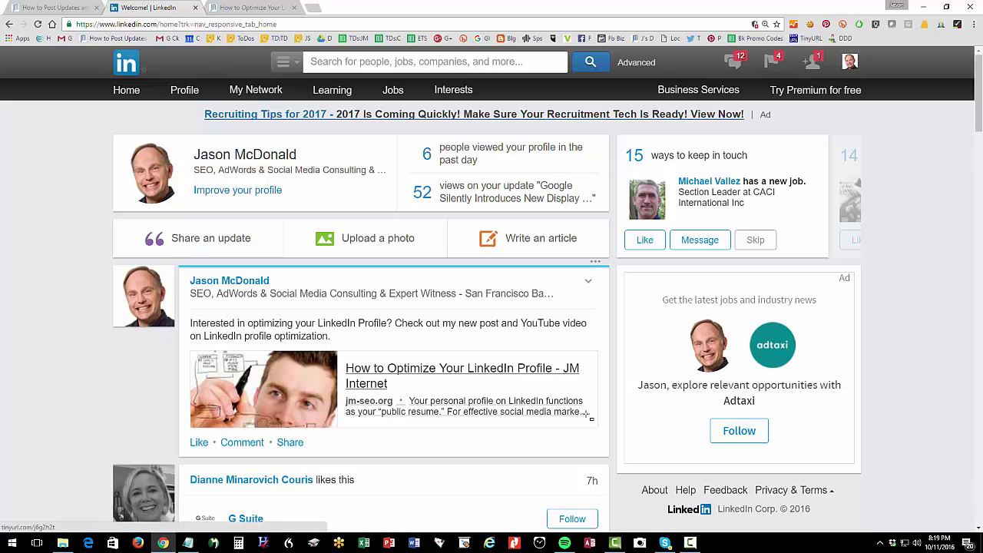
mouse_move(256, 92)
left_click(257, 111)
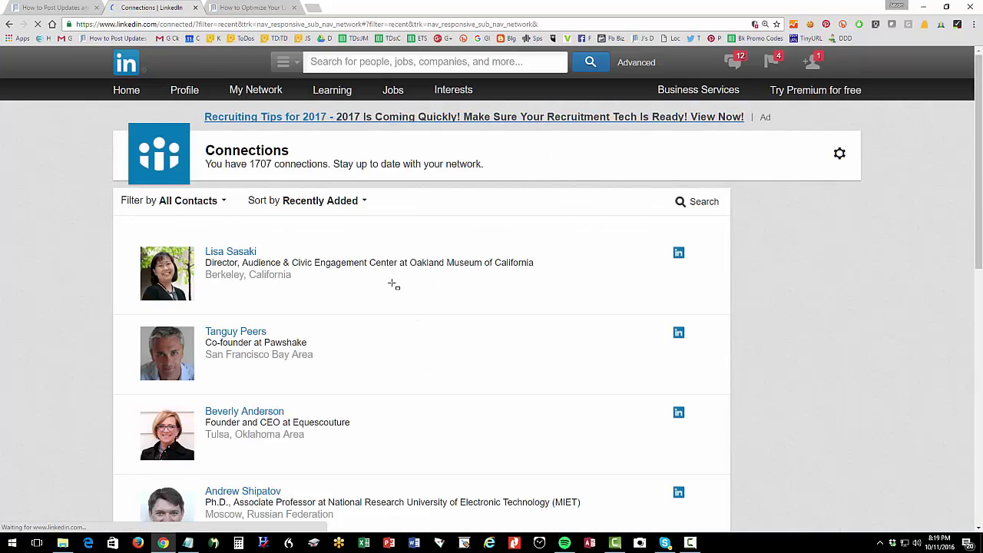
scroll(394, 284, "down", 10)
scroll(395, 284, "down", 1)
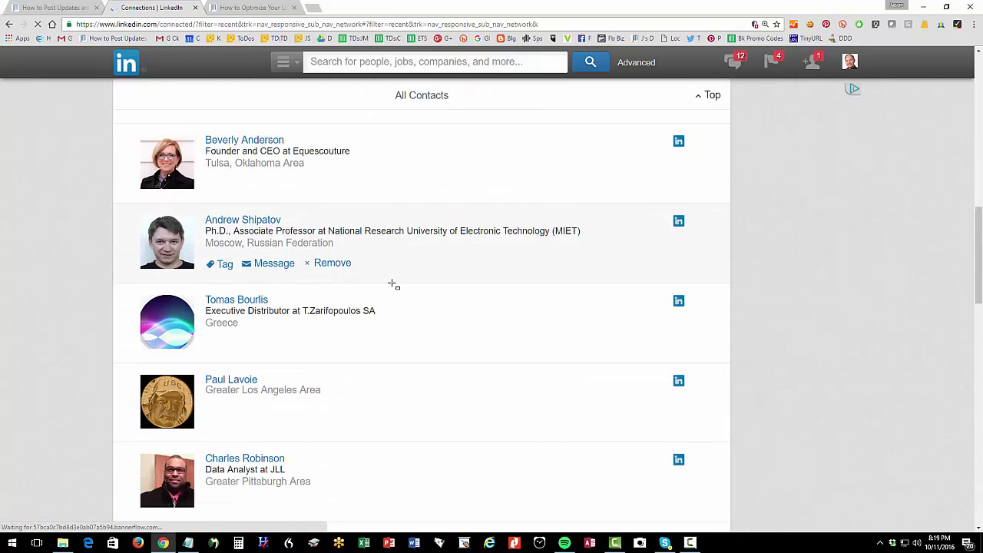
scroll(393, 284, "up", 6)
scroll(59, 101, "up", 3)
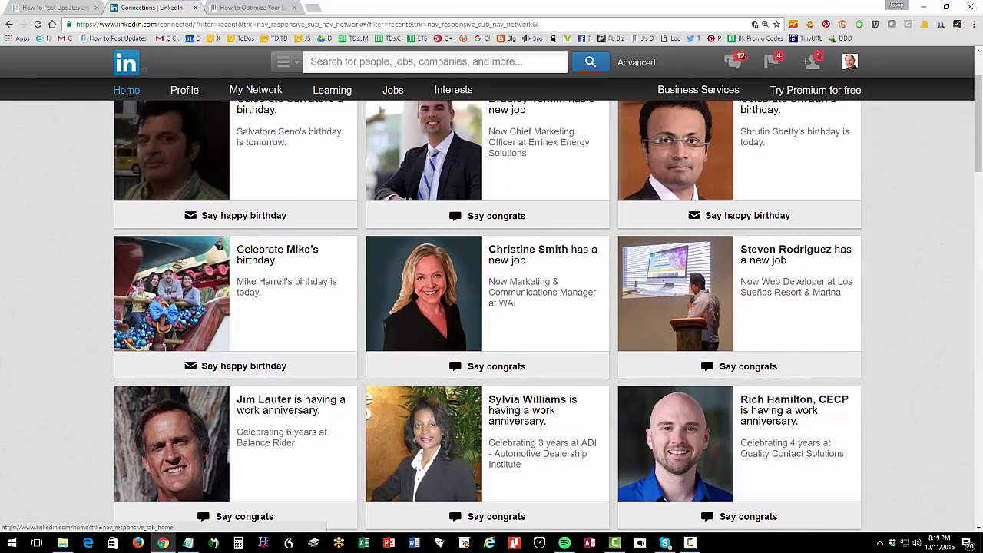
left_click(127, 90)
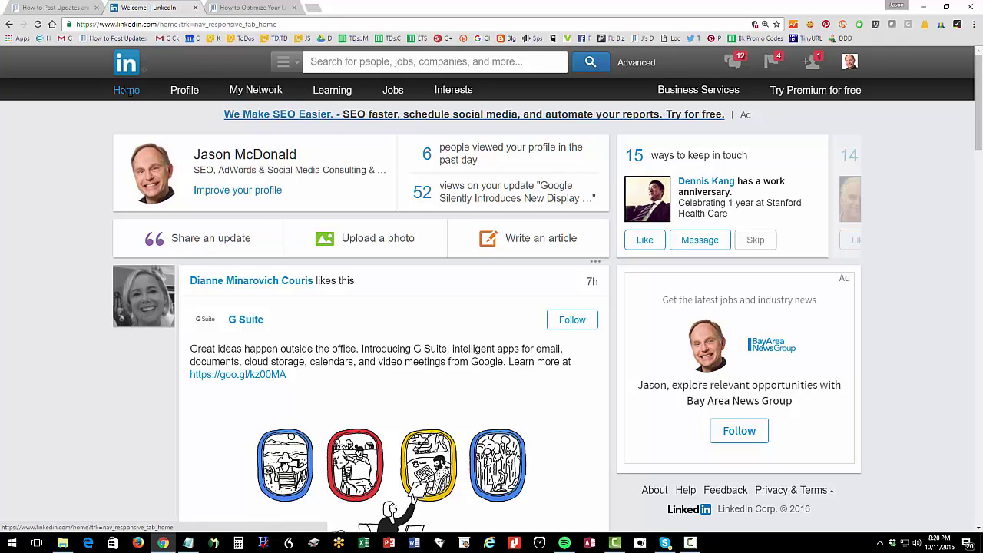
Go to feedly.com, open the SEO category, and open the 'Yahoo Disables E-Mail Forwarding' article.
left_click(218, 7)
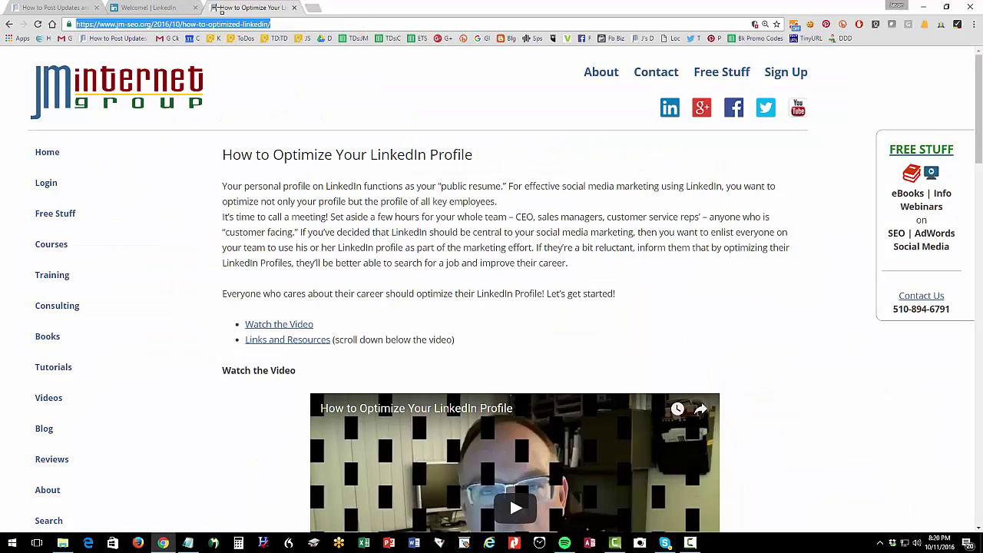
type("feedly.com/i/latest")
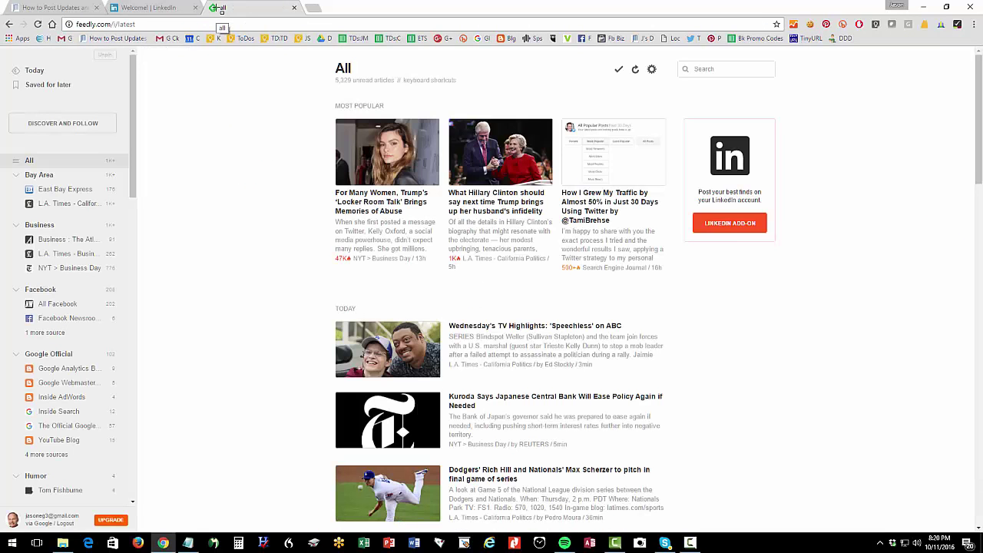
left_click_drag(135, 161, 128, 317)
left_click(60, 219)
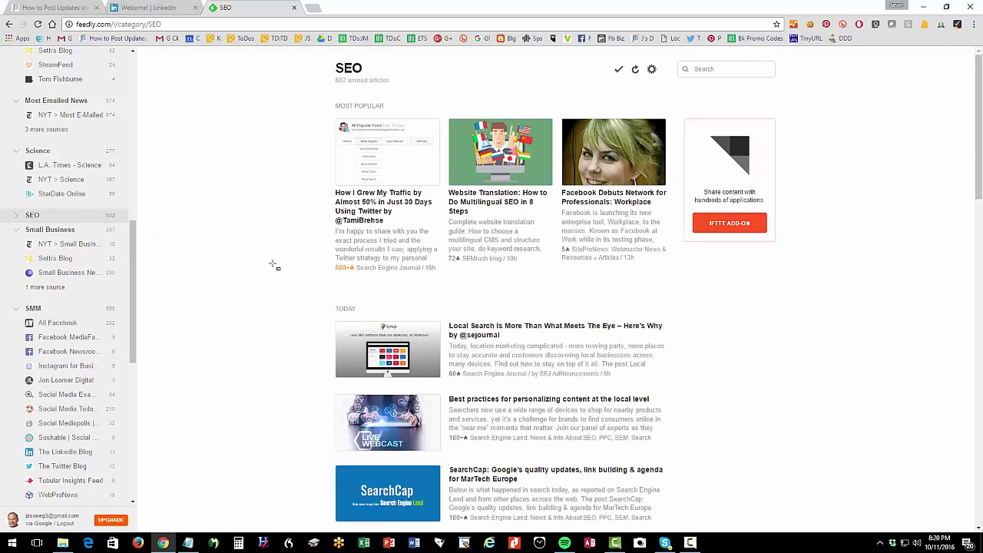
scroll(273, 264, "down", 3)
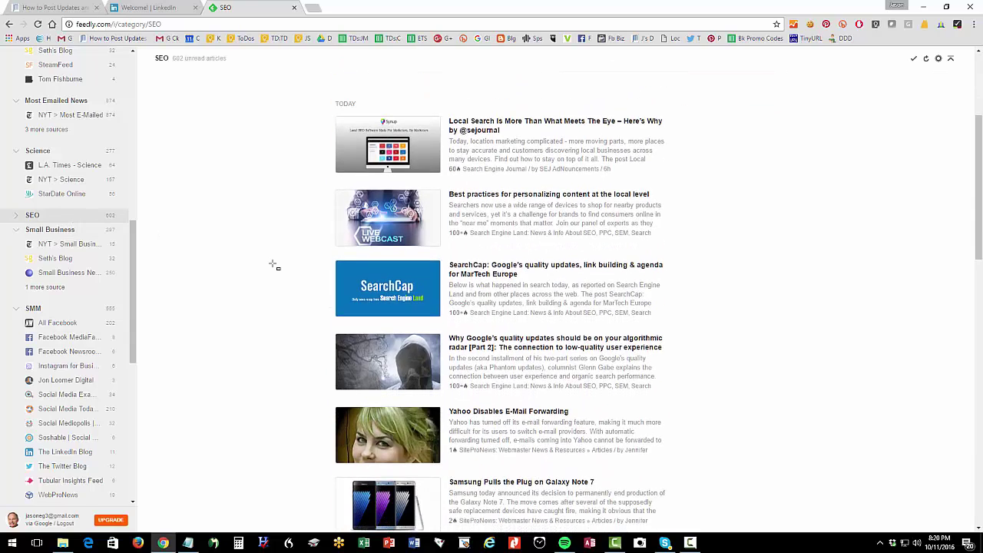
scroll(272, 264, "down", 1)
scroll(353, 364, "down", 1)
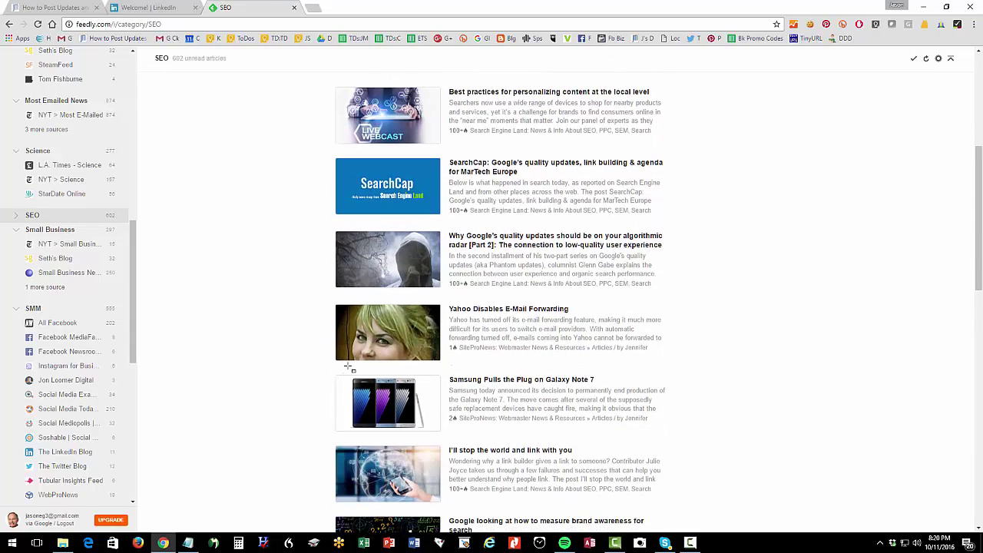
Open the Yahoo Disables E-Mail Forwarding article on its original SiteProNews website.
left_click(500, 309)
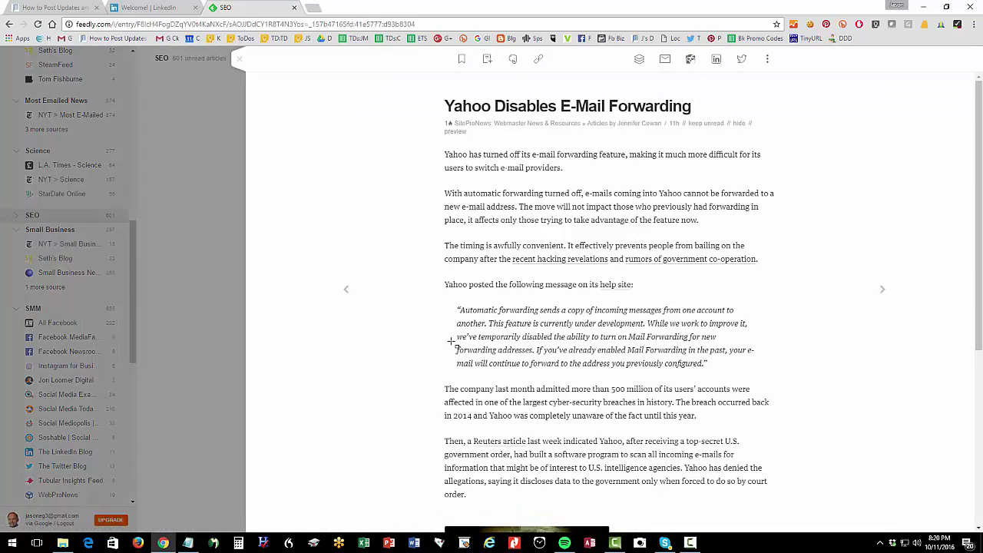
scroll(468, 401, "down", 5)
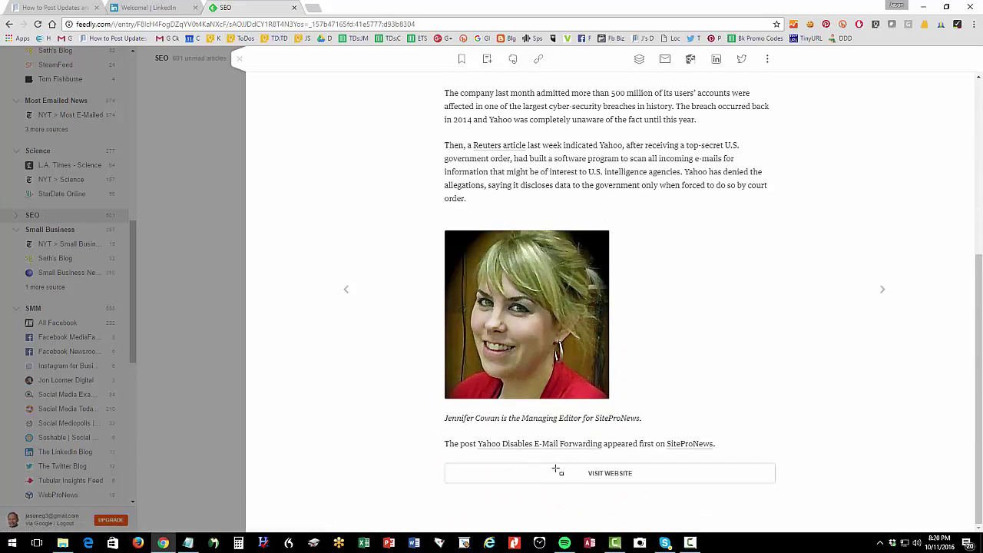
left_click(578, 473)
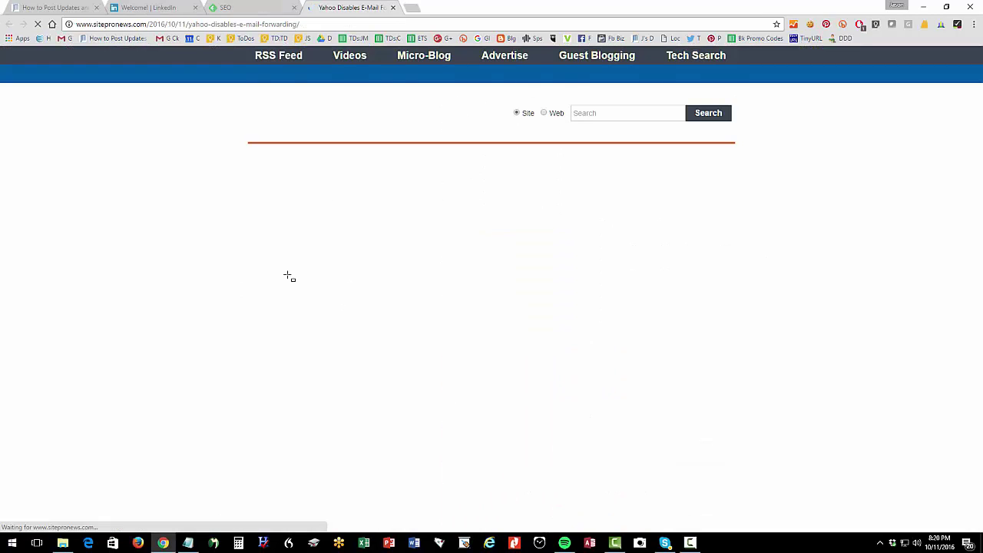
Copy the article's full web address from the address bar.
left_click(288, 24)
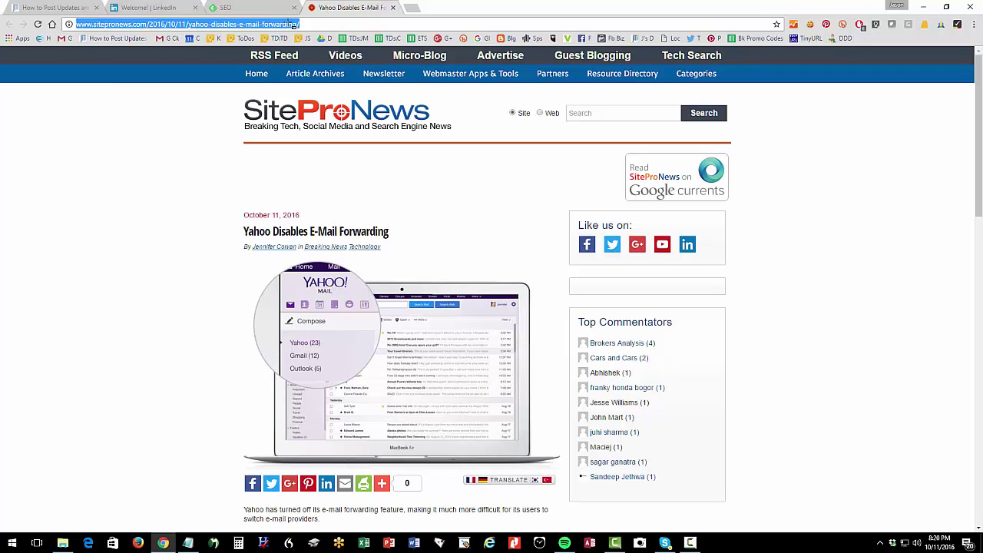
right_click(291, 24)
left_click(307, 60)
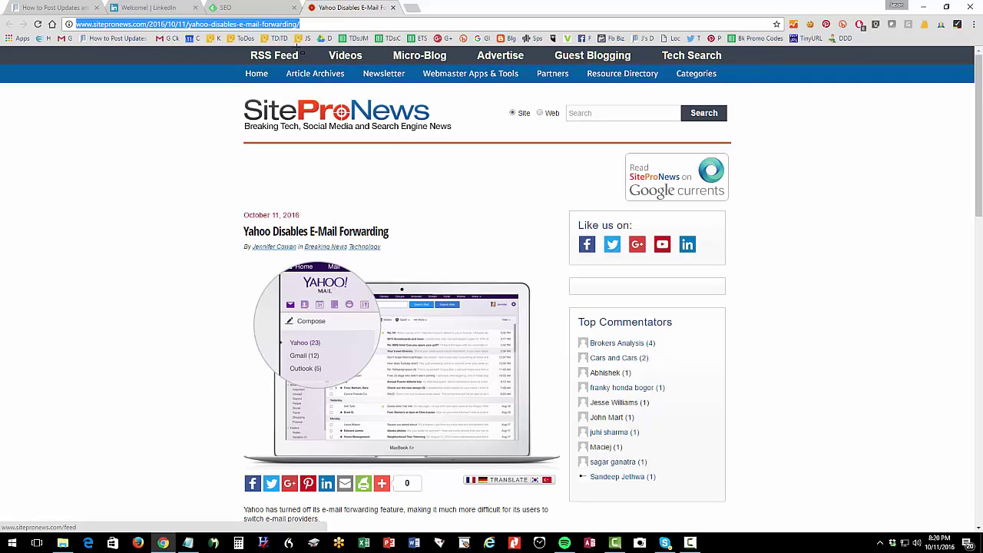
right_click(282, 26)
left_click(298, 61)
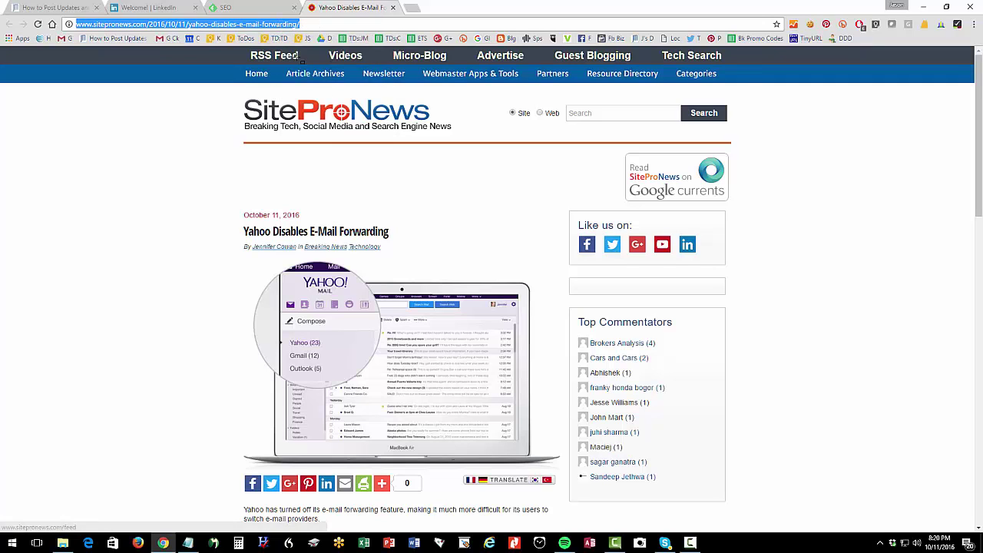
Write a LinkedIn update 'Email security remains a critical problem. Watch out!' followed by the pasted article link.
left_click(146, 7)
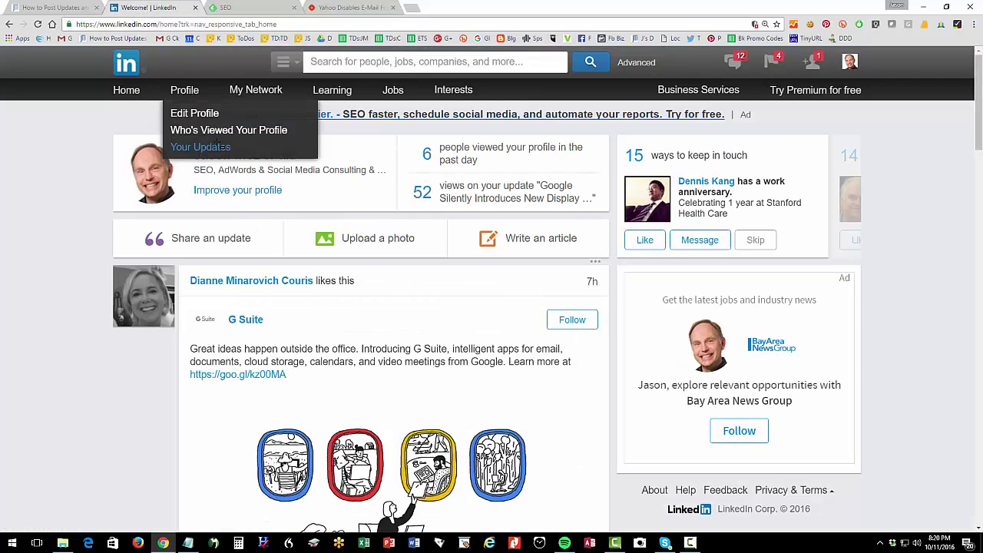
left_click(231, 243)
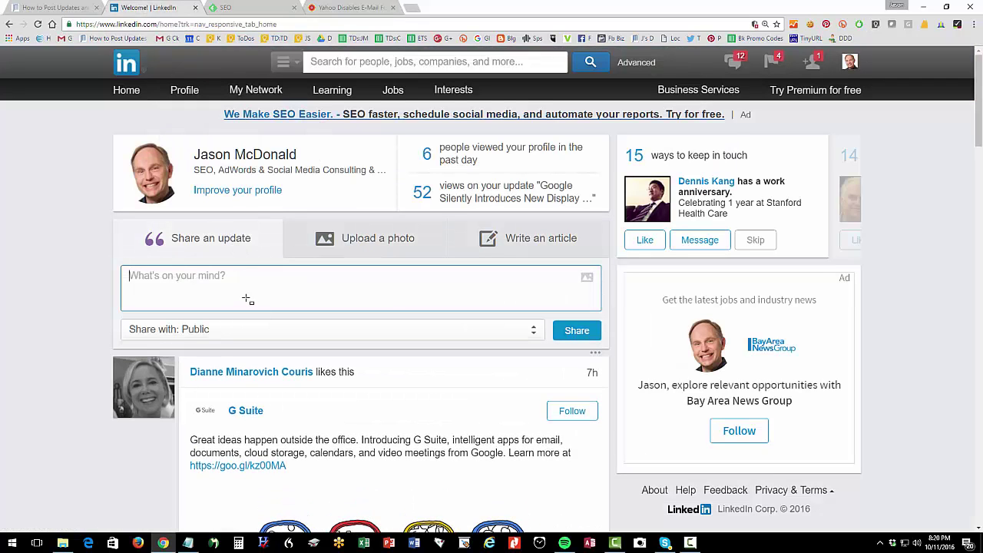
type("Email secuirt")
key("BackSpace")
key("BackSpace")
key("BackSpace")
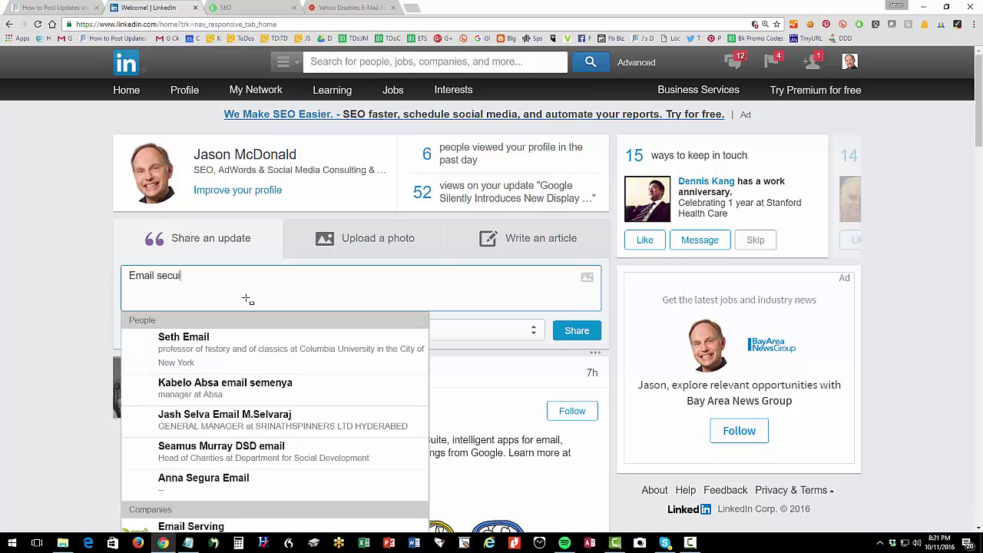
type("rity remain")
key("BackSpace")
key("BackSpace")
type("mains a critical prob")
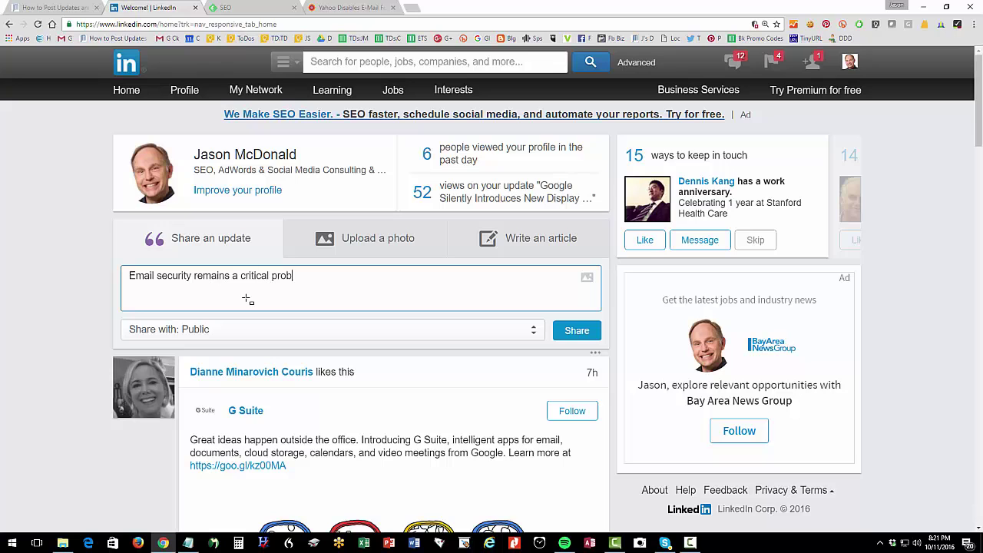
type("lem. Watch out!")
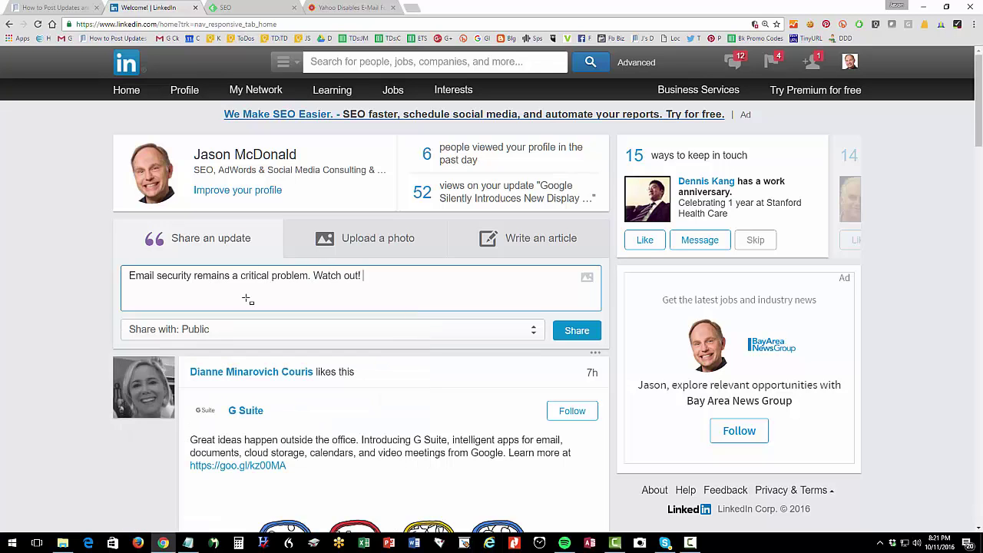
key("ctrl+v")
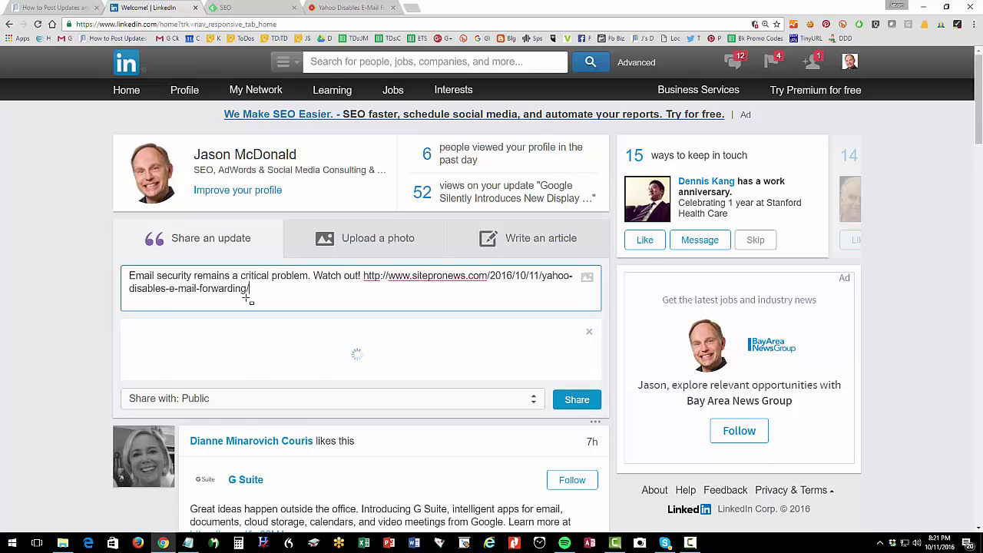
left_click(325, 9)
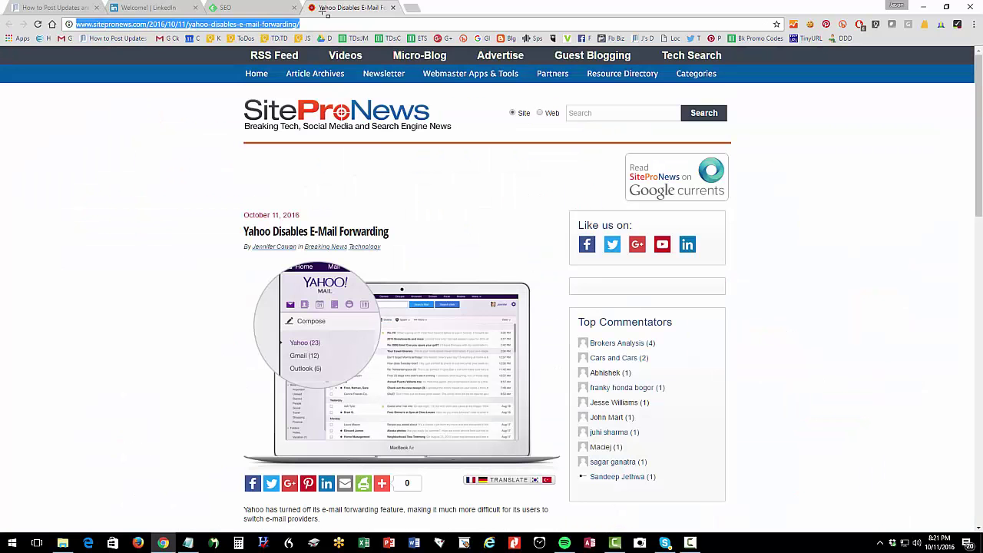
right_click(273, 30)
left_click(287, 64)
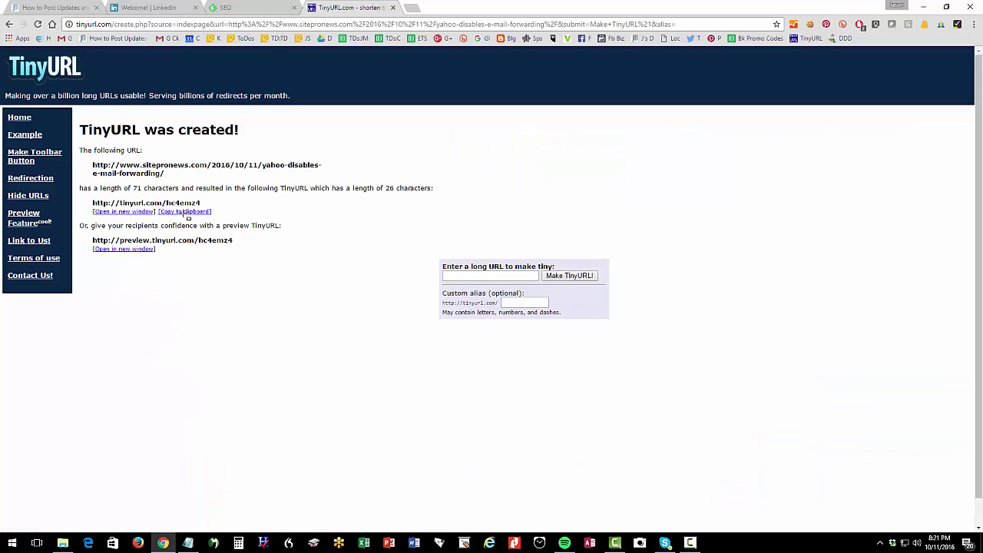
left_click(185, 212)
Replace the long article link in the LinkedIn draft with the TinyURL short link.
left_click(173, 8)
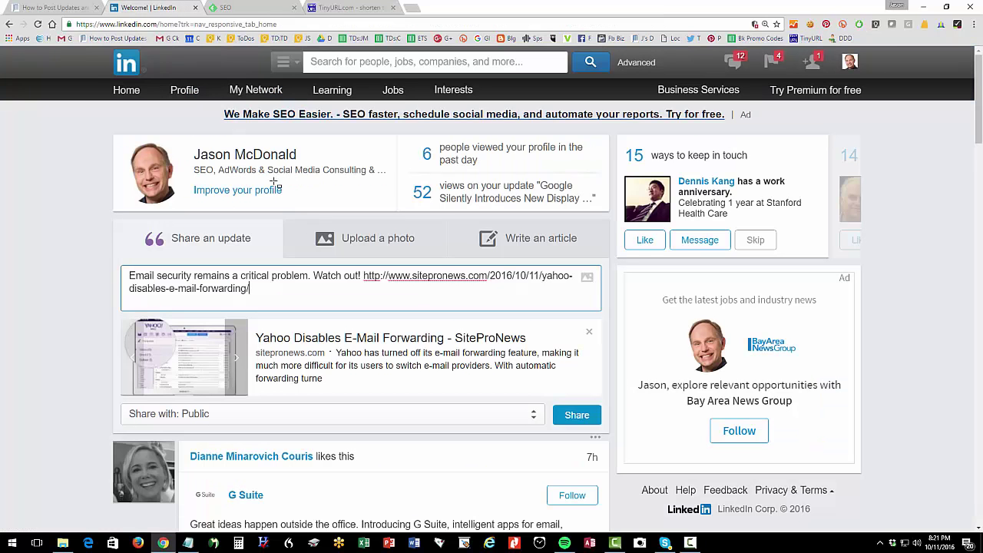
left_click_drag(365, 276, 377, 286)
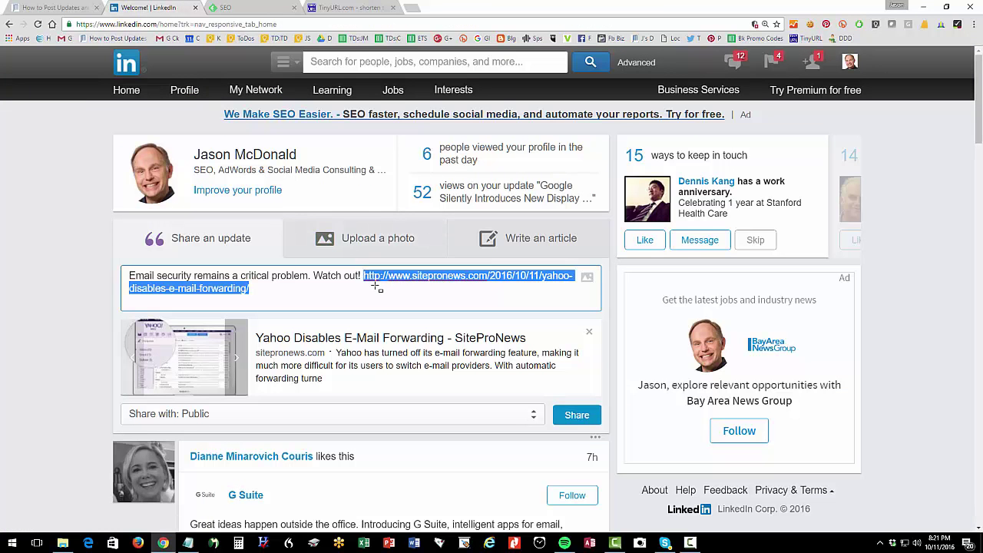
key("ctrl+v")
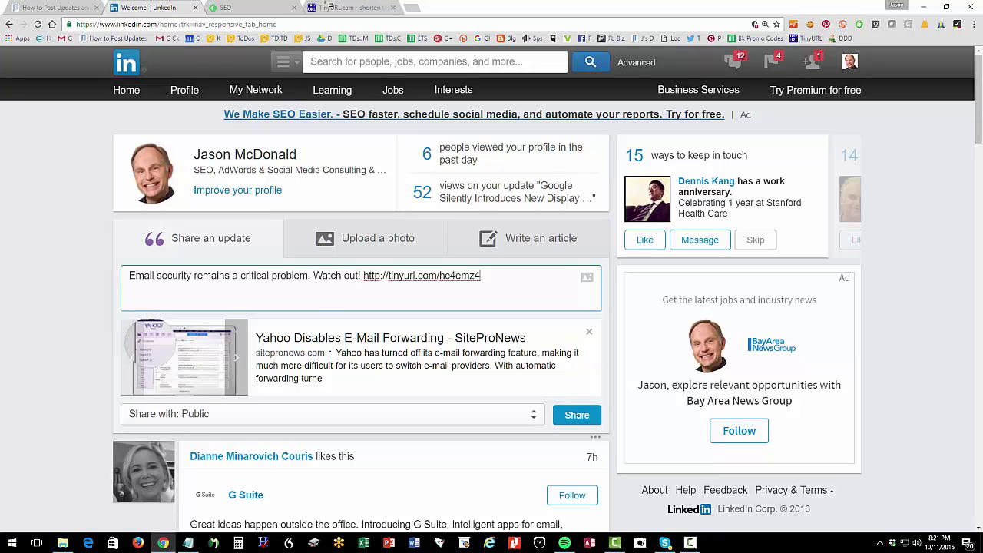
left_click(308, 8)
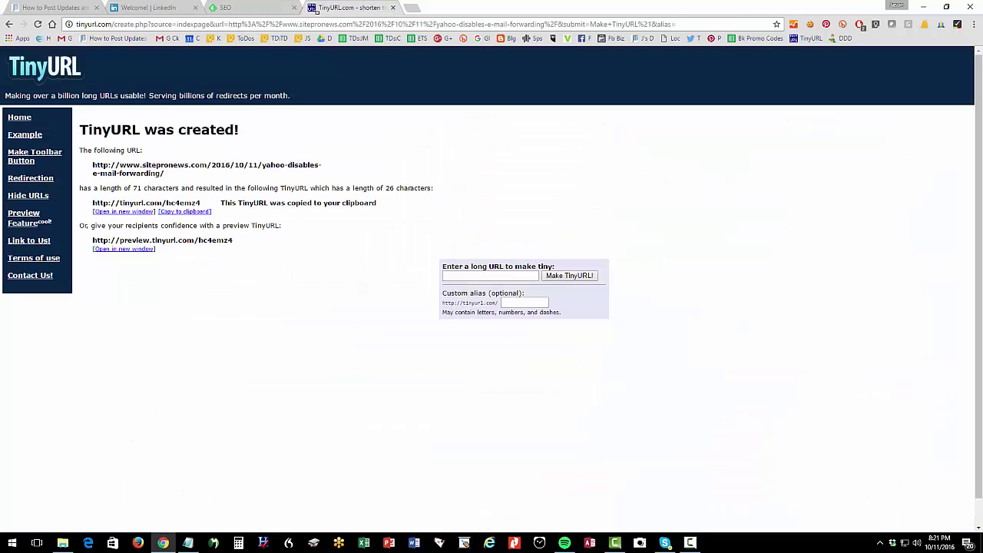
left_click(242, 24)
key("ctrl+v")
key("Return")
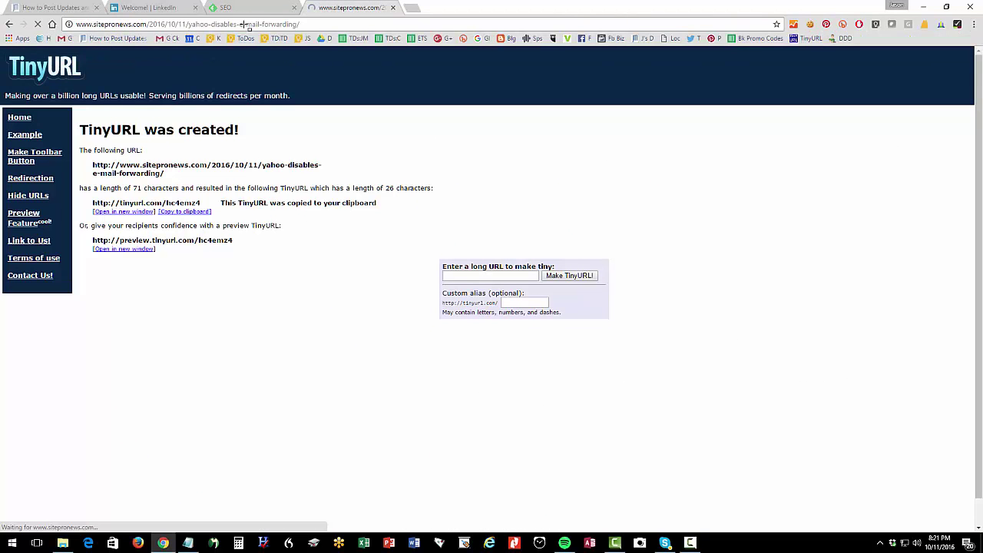
scroll(403, 219, "down", 3)
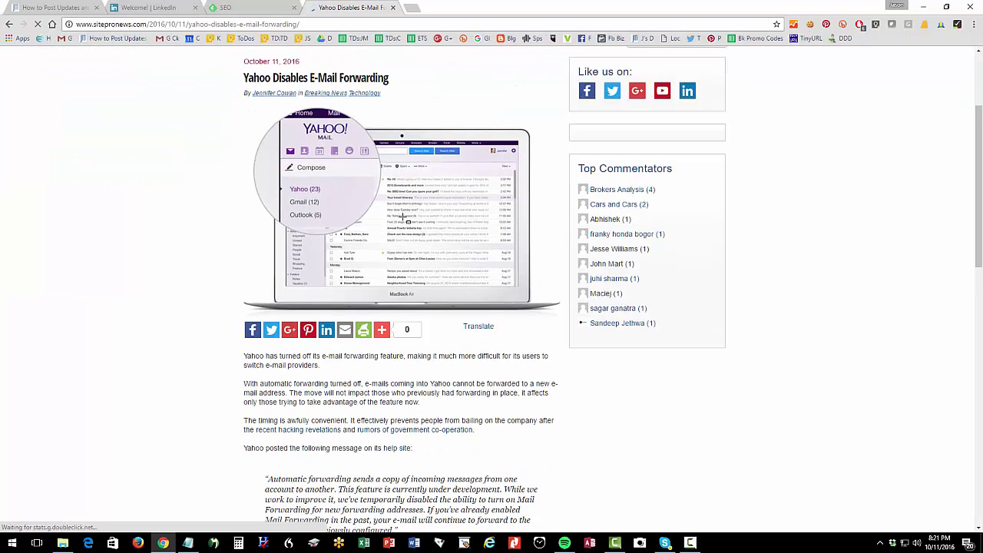
scroll(403, 219, "down", 1)
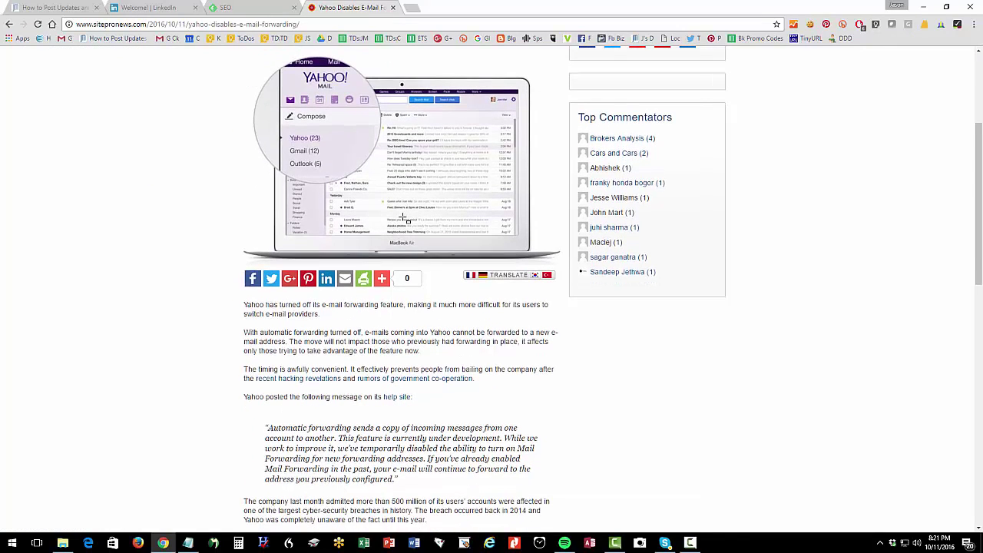
scroll(404, 219, "down", 5)
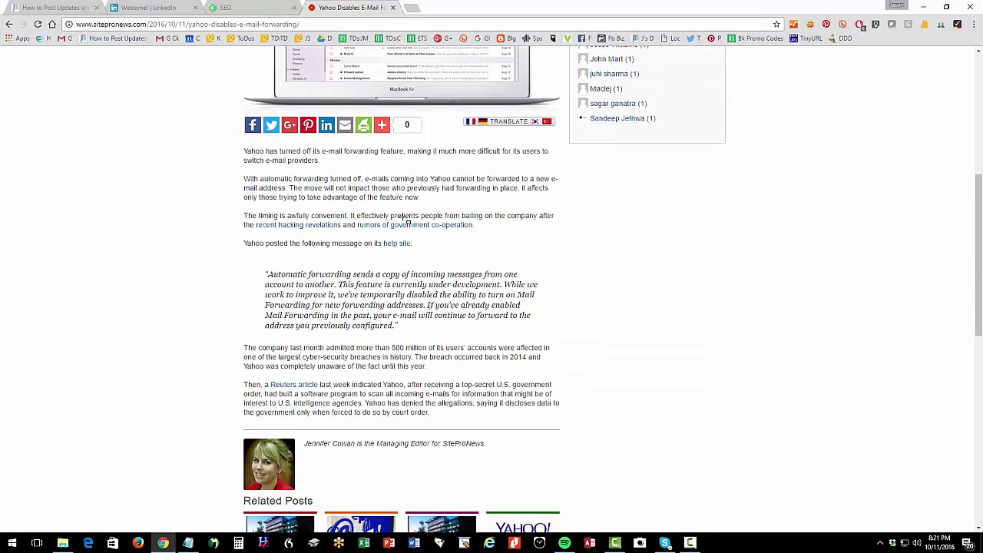
Replace the update's opening sentence with 'Yahoo is being naughty, and trying to disable email forwarding.'.
left_click(89, 9)
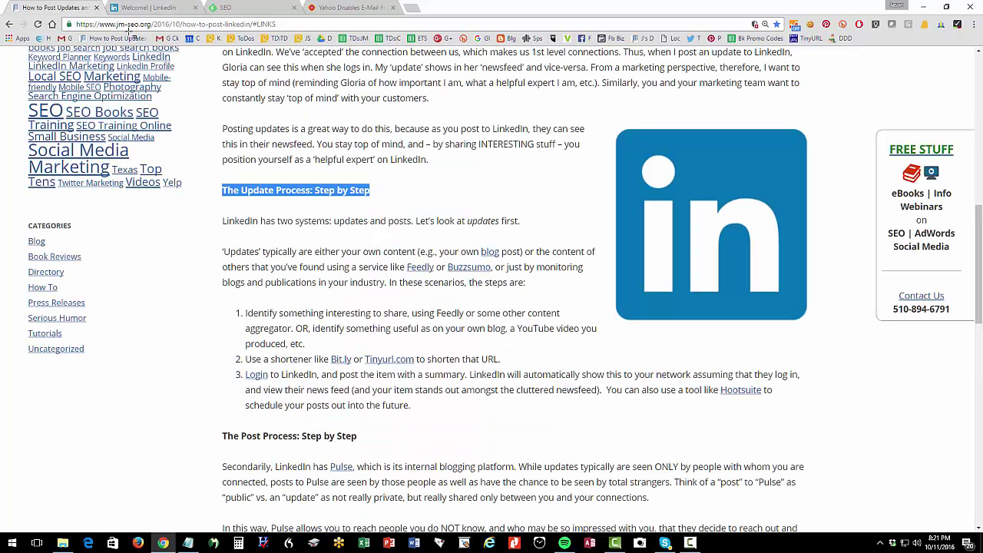
left_click(153, 9)
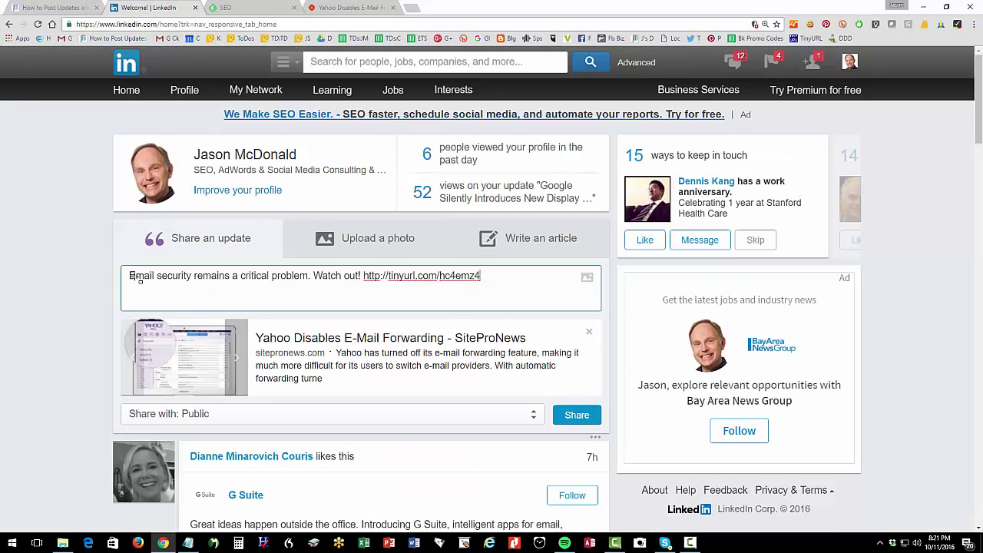
left_click_drag(129, 275, 317, 283)
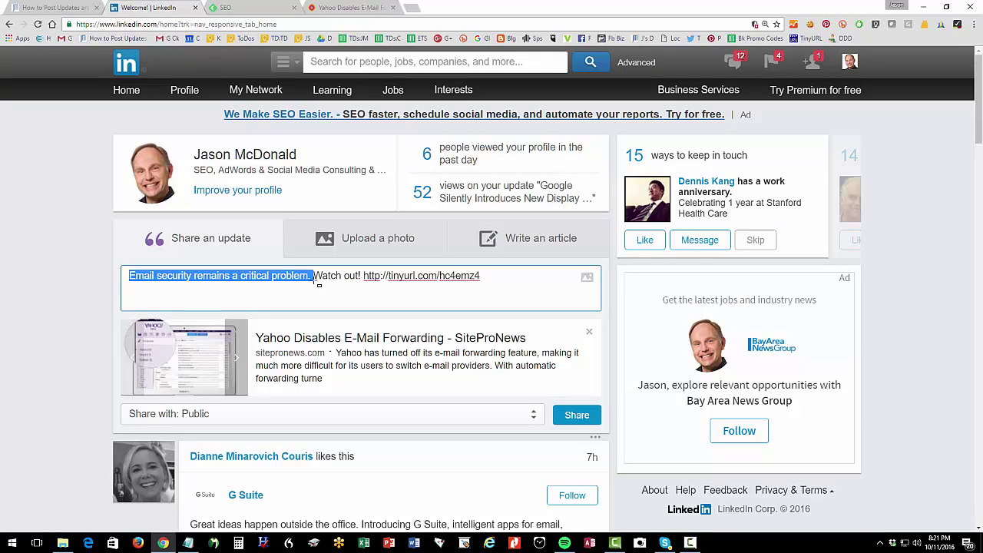
key("BackSpace")
type("Yahoo is ")
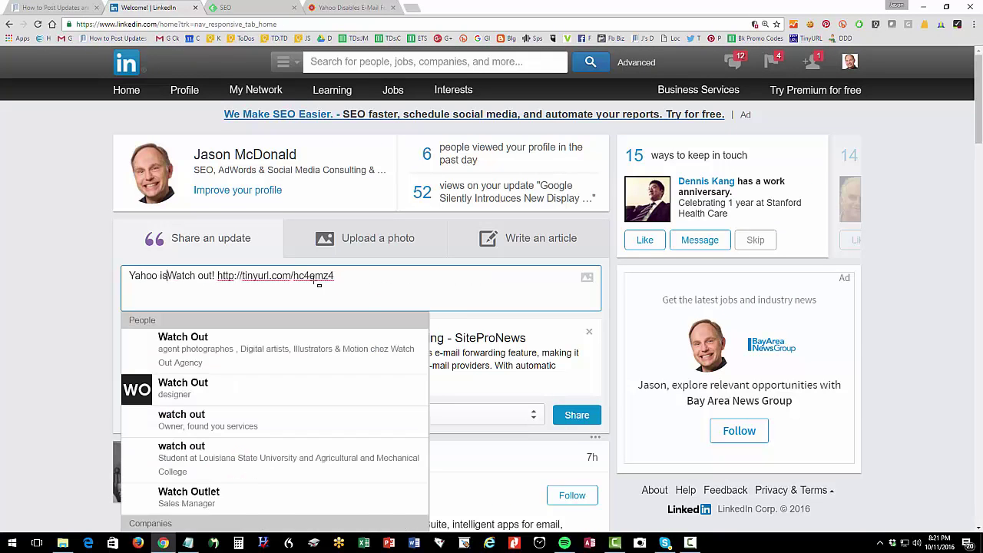
type("being naughty, and t")
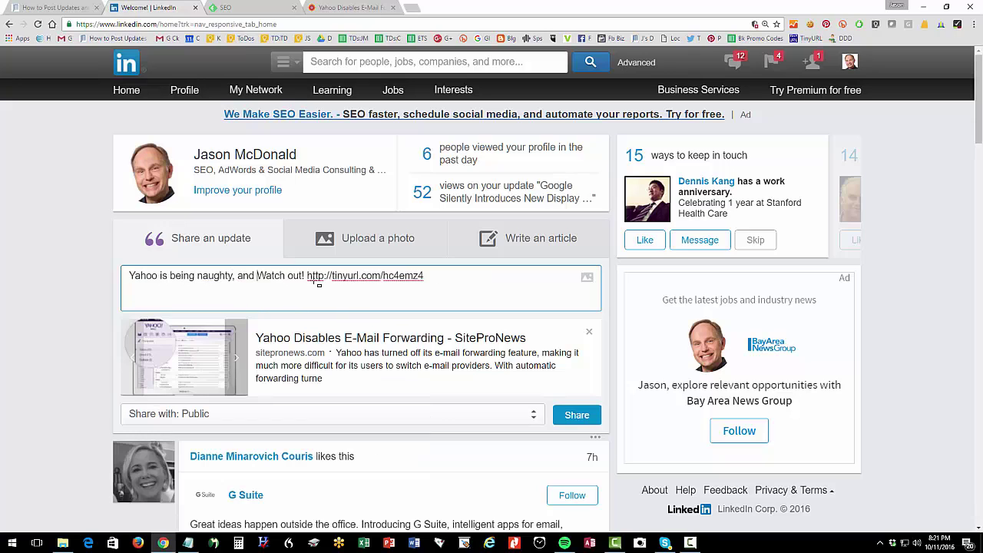
type("rying to disable ")
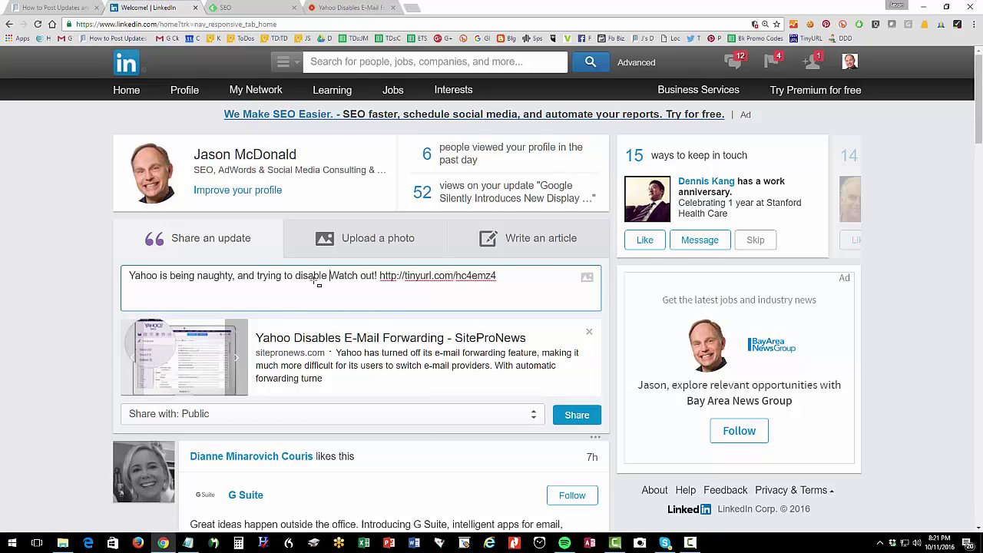
type("email forwarding.")
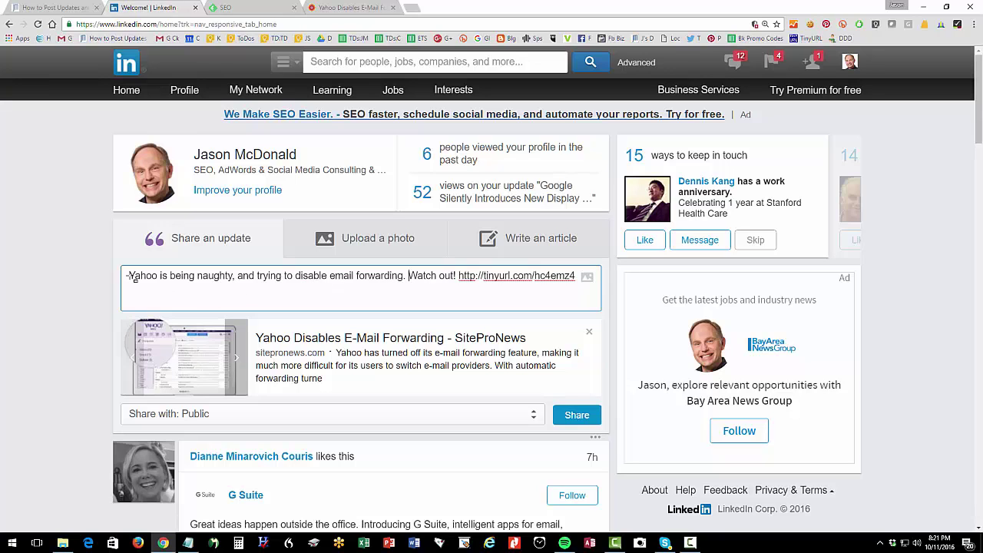
Share the rewritten update, then return to the How to Post Updates article.
left_click_drag(127, 275, 430, 272)
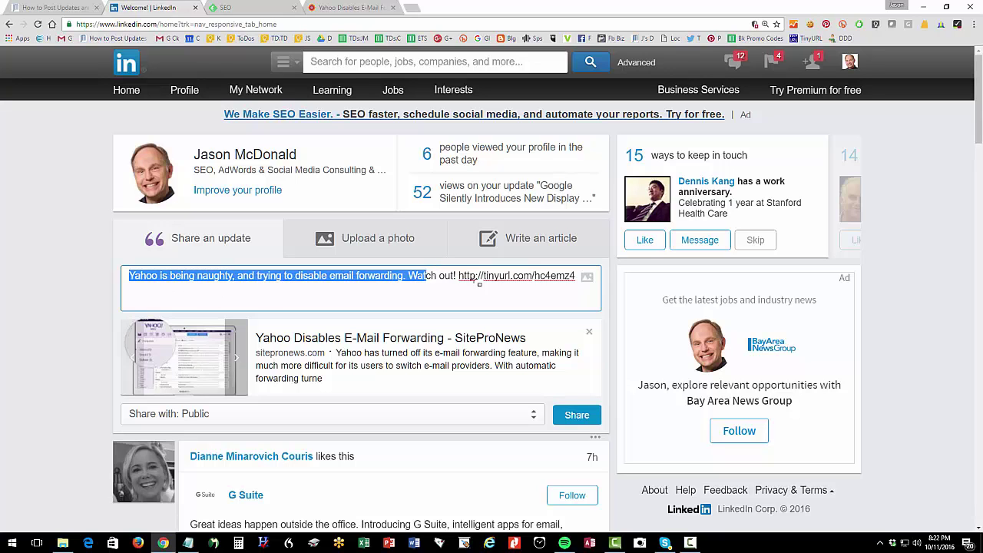
left_click(574, 415)
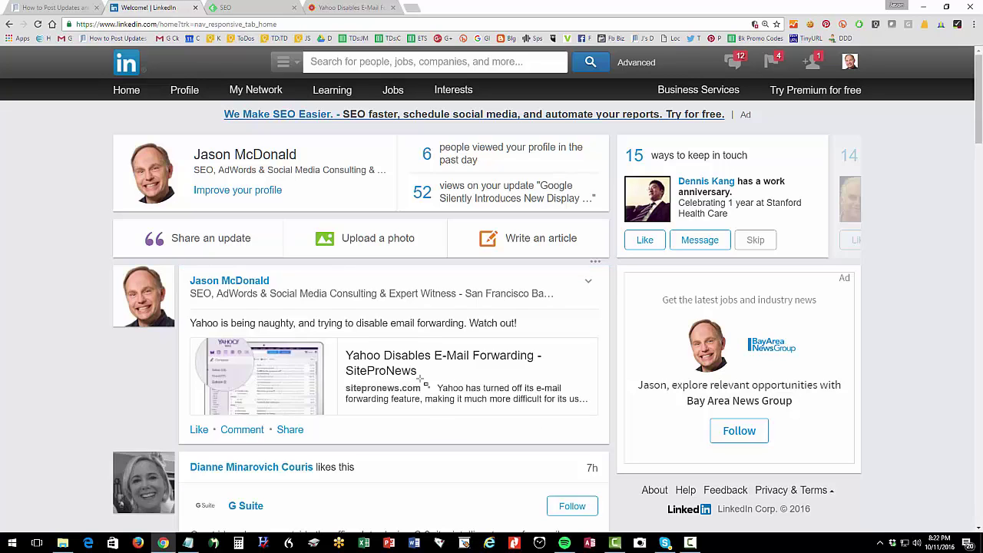
key("ctrl+shift+Tab")
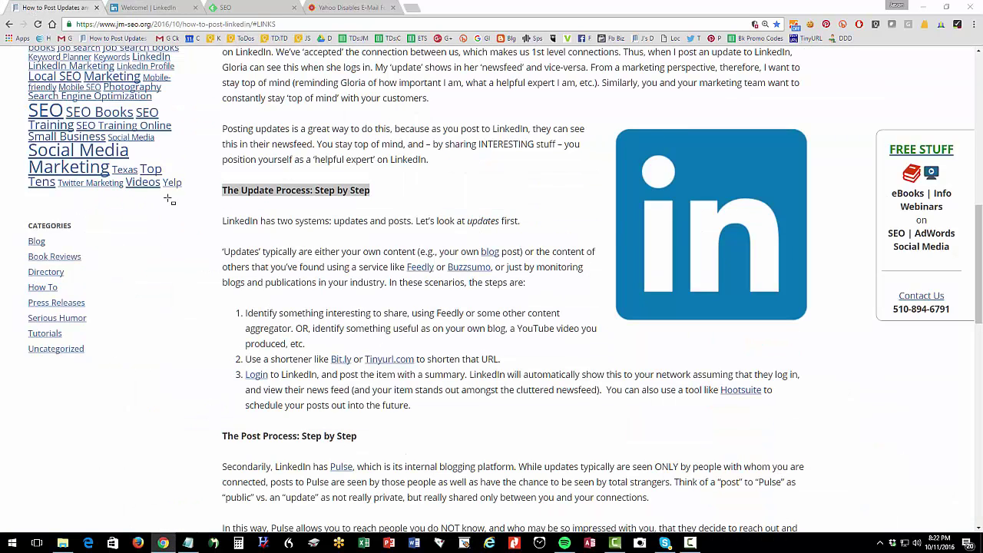
left_click_drag(204, 168, 389, 210)
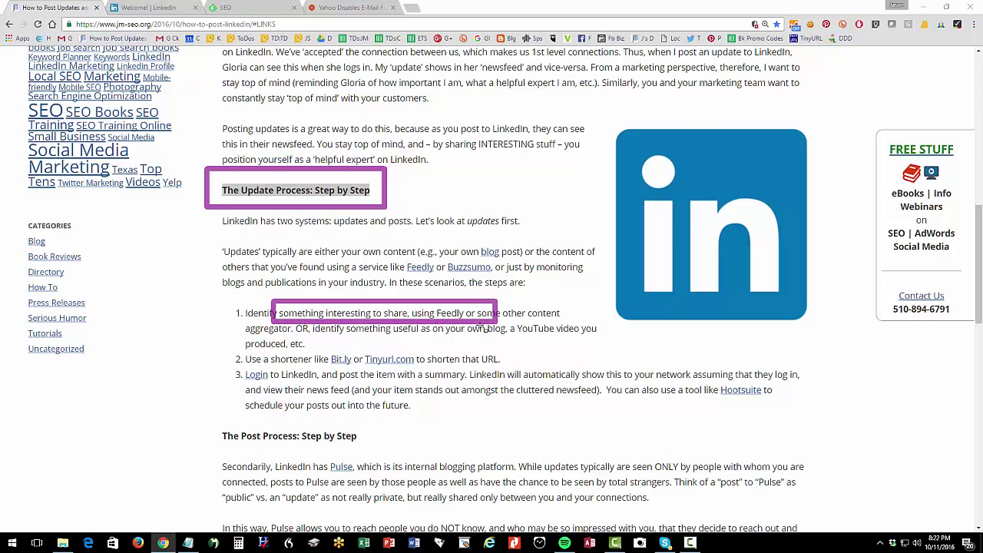
left_click_drag(466, 313, 619, 339)
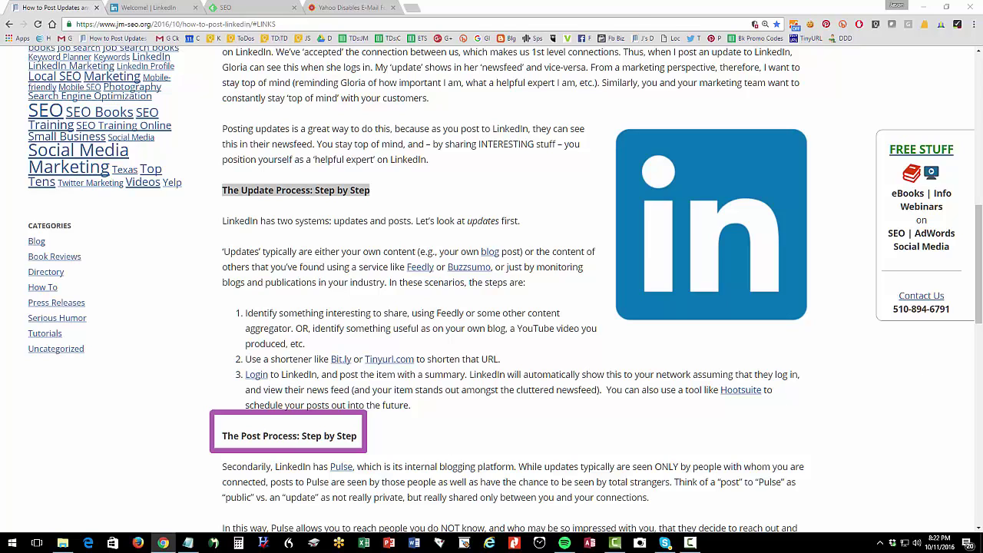
Highlight the sentence about Pulse reaching strangers and the first Pulse posting step.
scroll(507, 392, "down", 3)
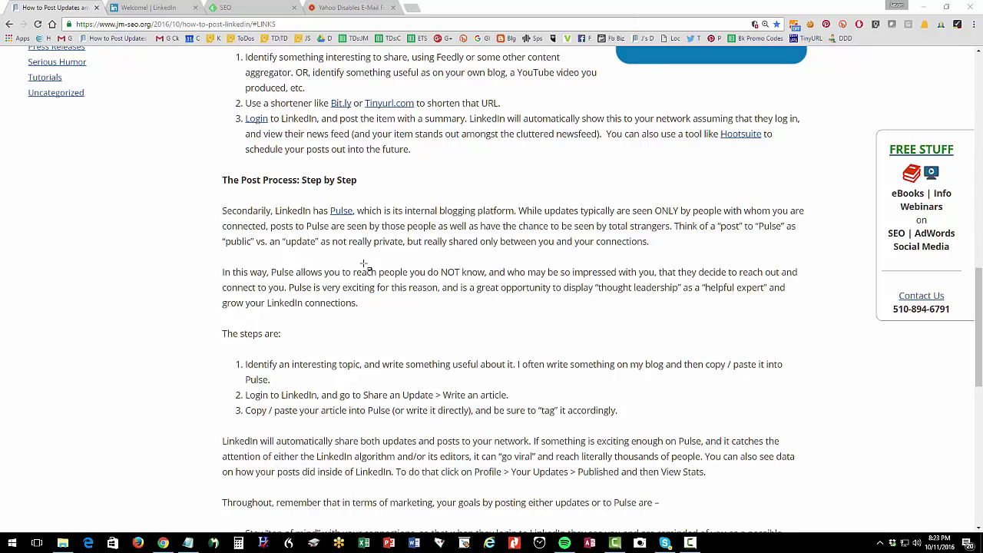
left_click_drag(307, 225, 676, 231)
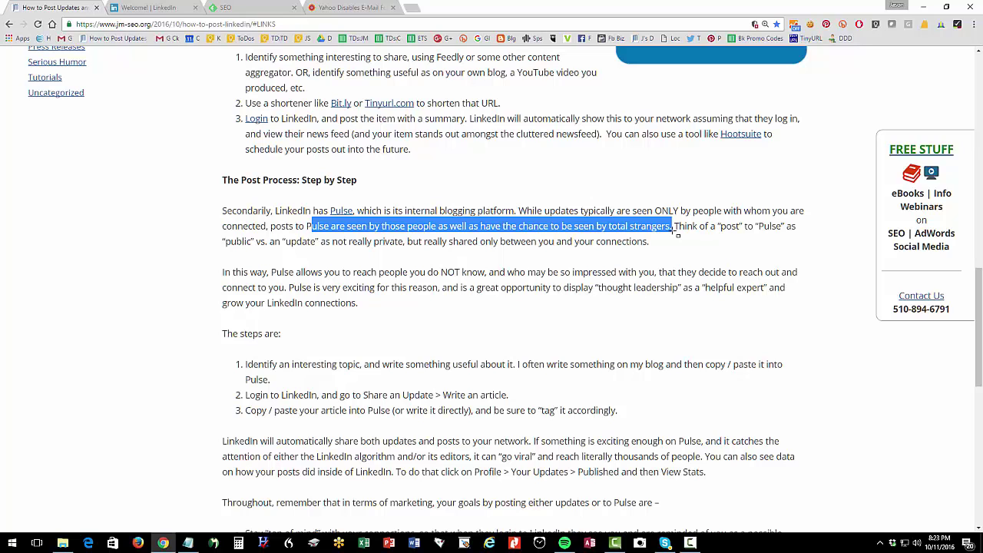
left_click_drag(245, 364, 274, 380)
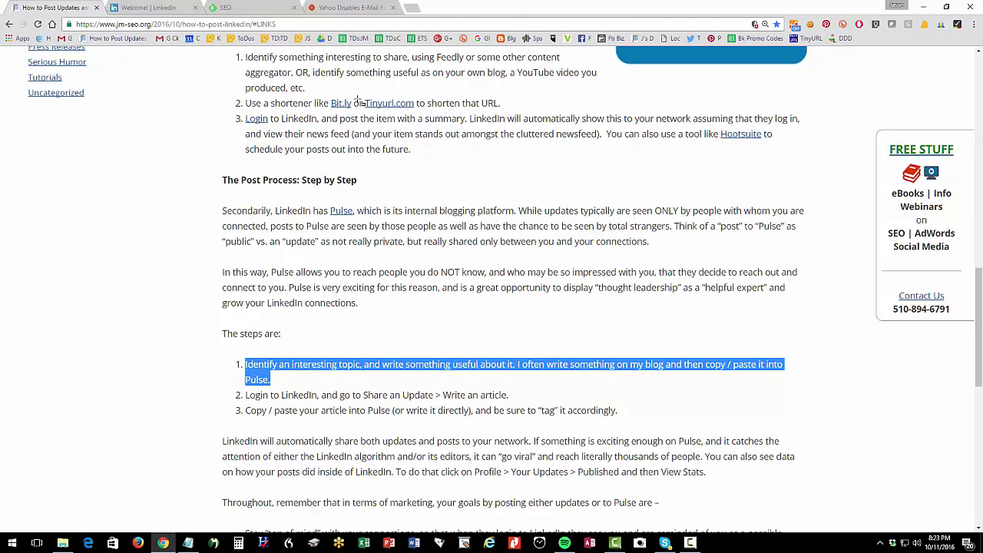
Go to jasonmcdonald.org and open its blog.
left_click(338, 9)
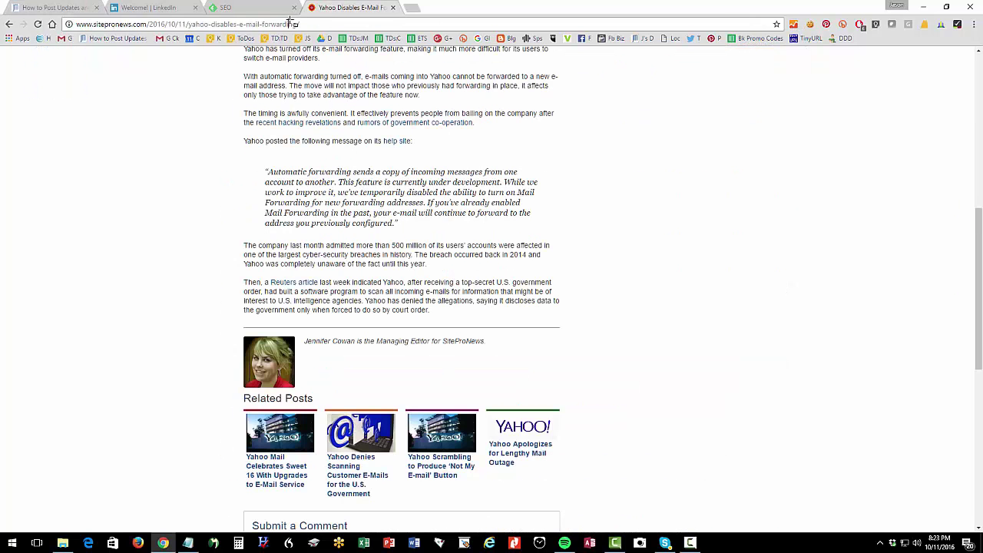
left_click(290, 20)
type("jasonm")
key("Return")
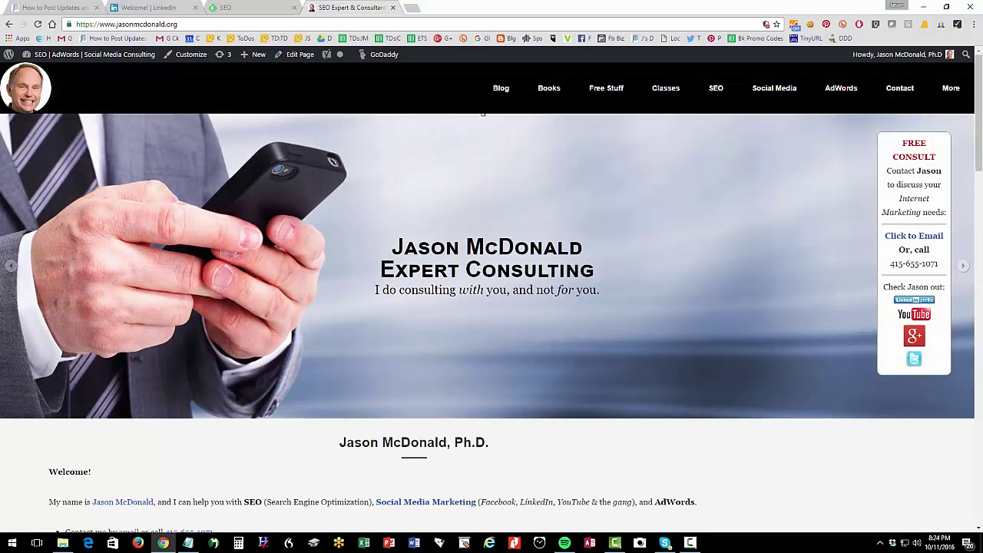
left_click(505, 87)
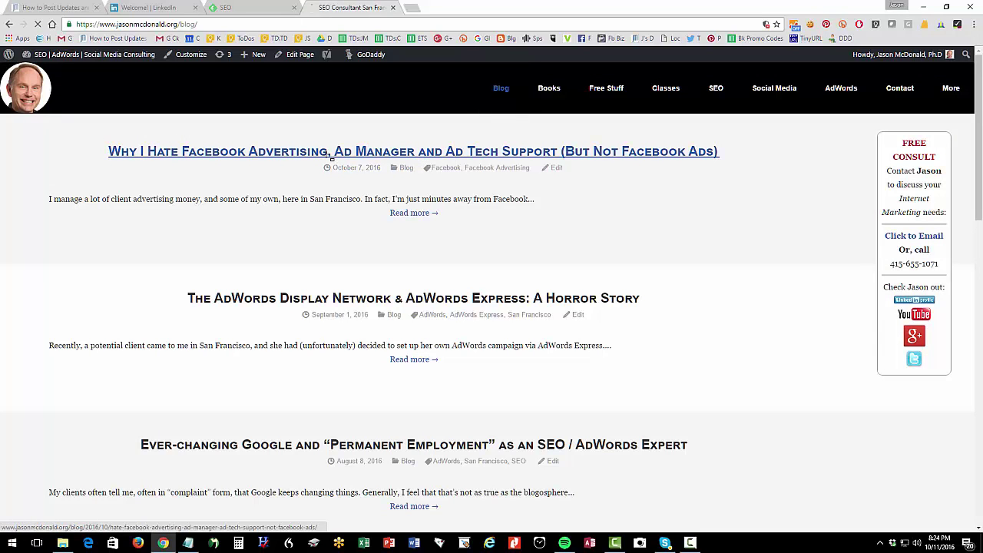
Open the latest Facebook advertising post and select its title and article body.
left_click(332, 157)
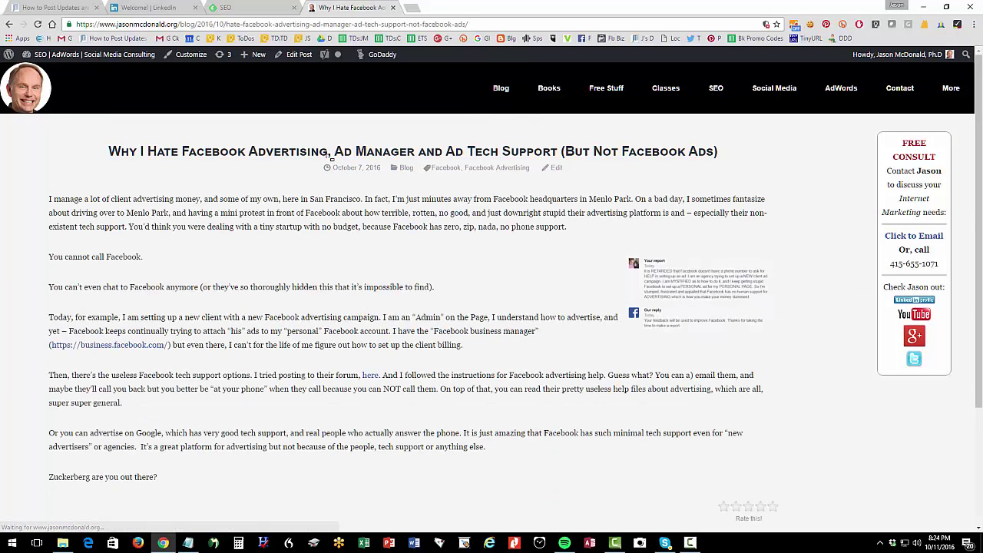
left_click_drag(109, 153, 718, 138)
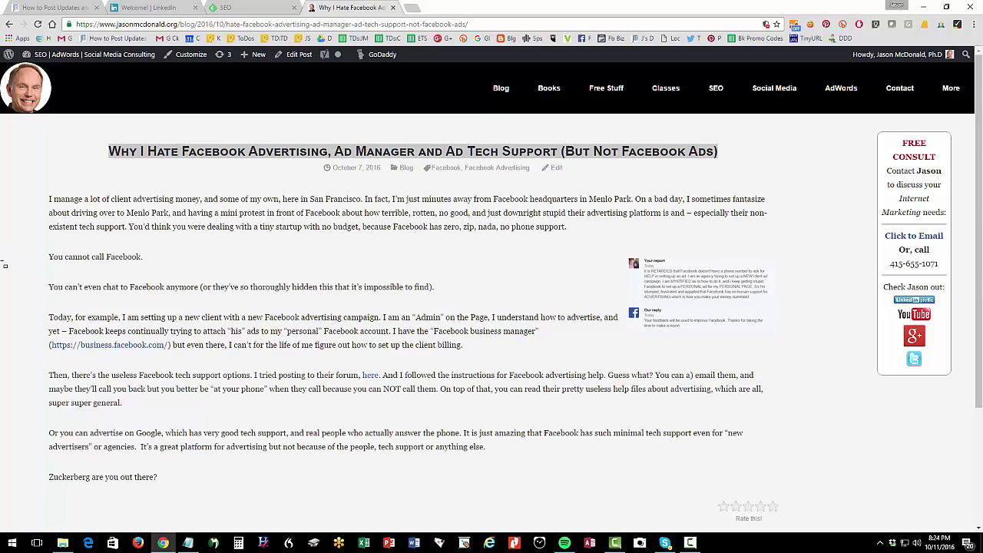
left_click_drag(46, 196, 214, 467)
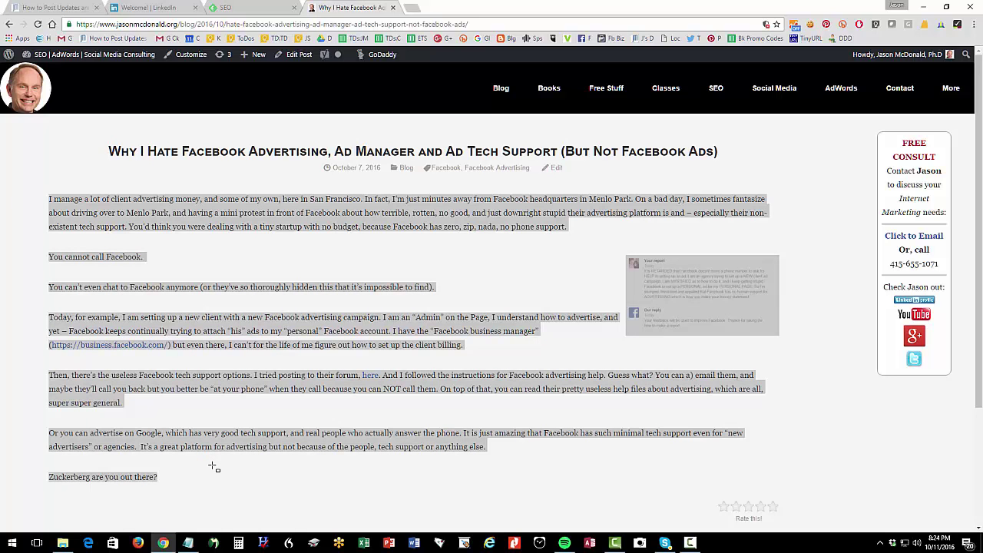
Check your own recent LinkedIn updates, then start a new article from the home feed.
left_click(153, 9)
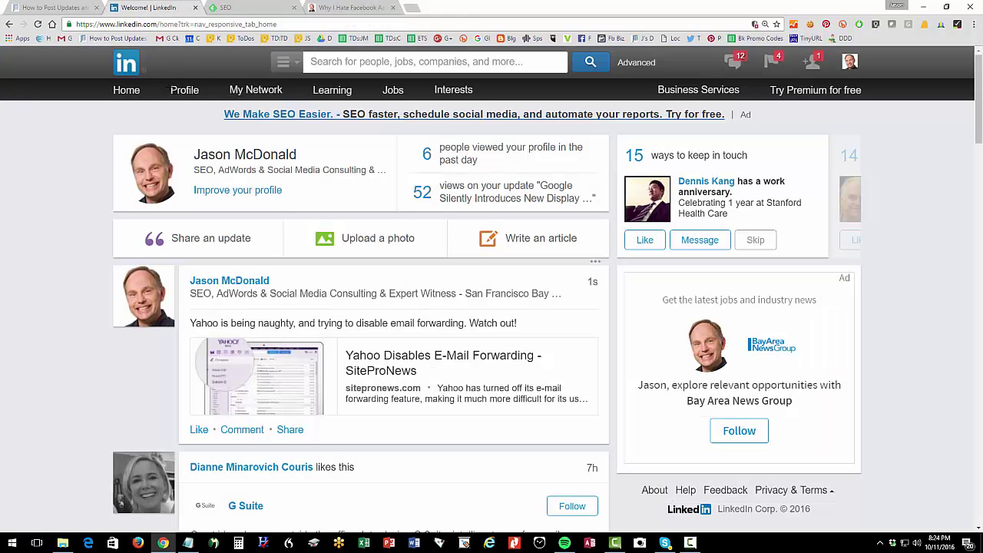
mouse_move(184, 92)
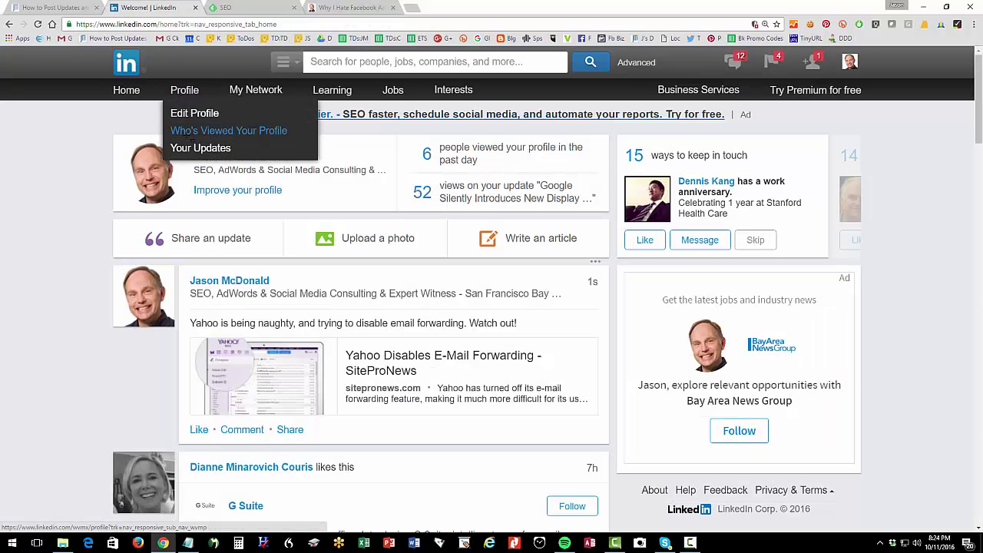
left_click(192, 152)
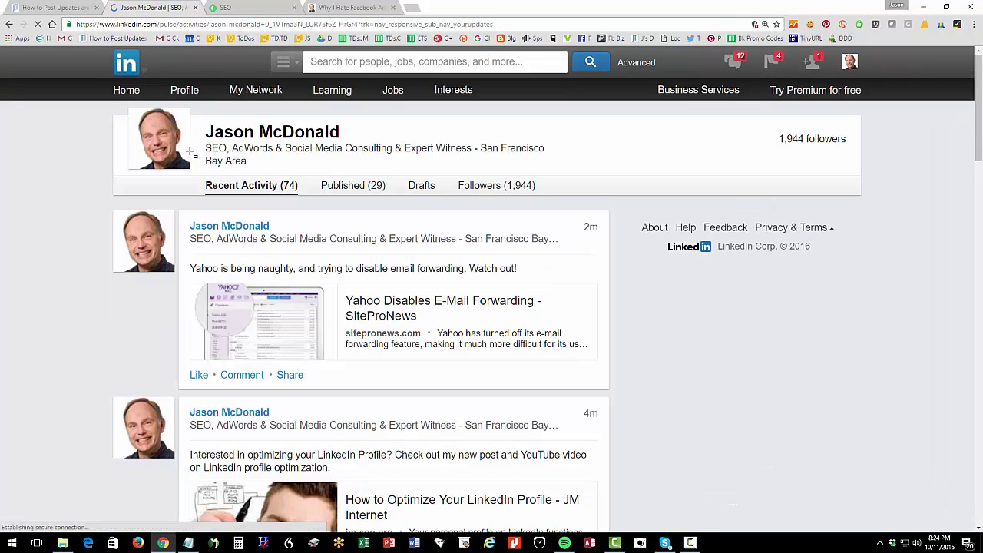
mouse_move(196, 90)
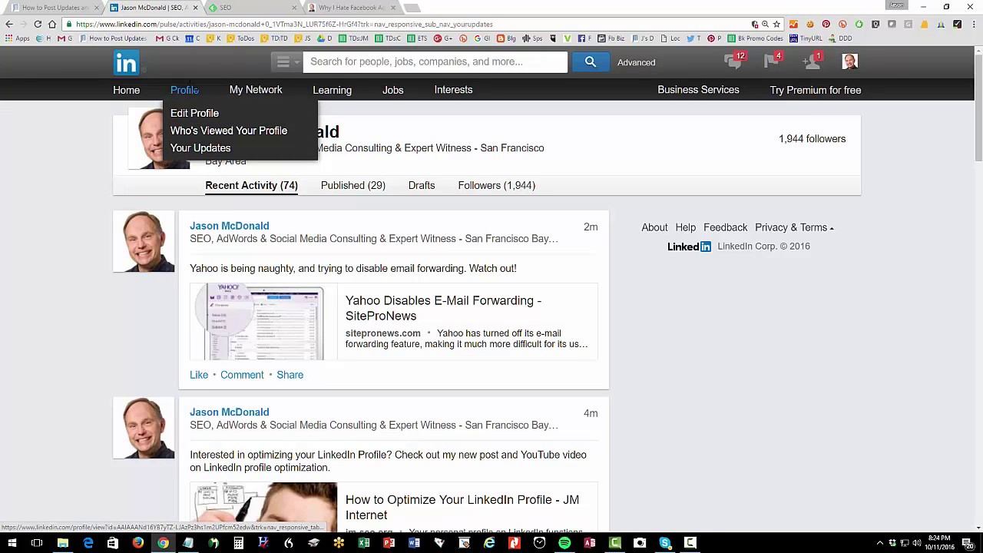
left_click(120, 97)
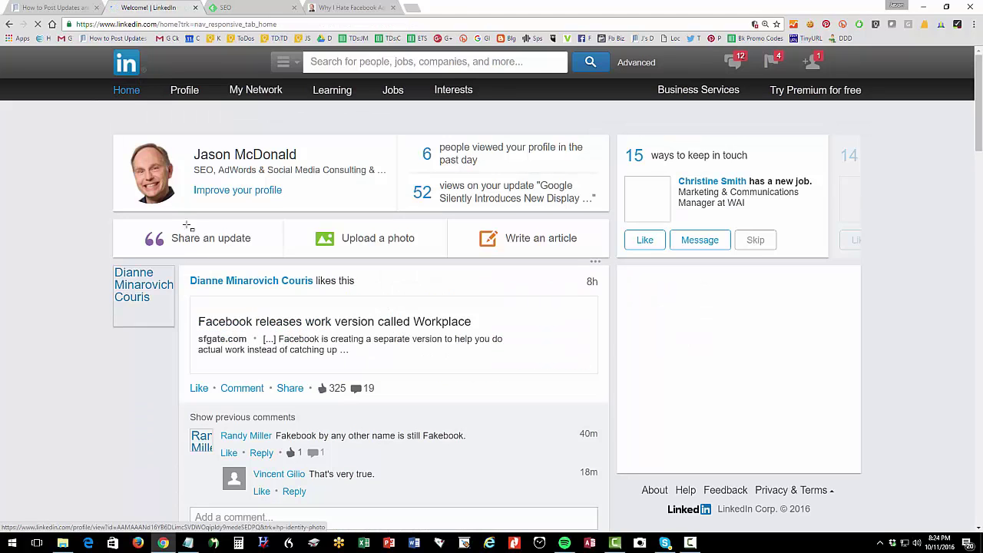
left_click(186, 235)
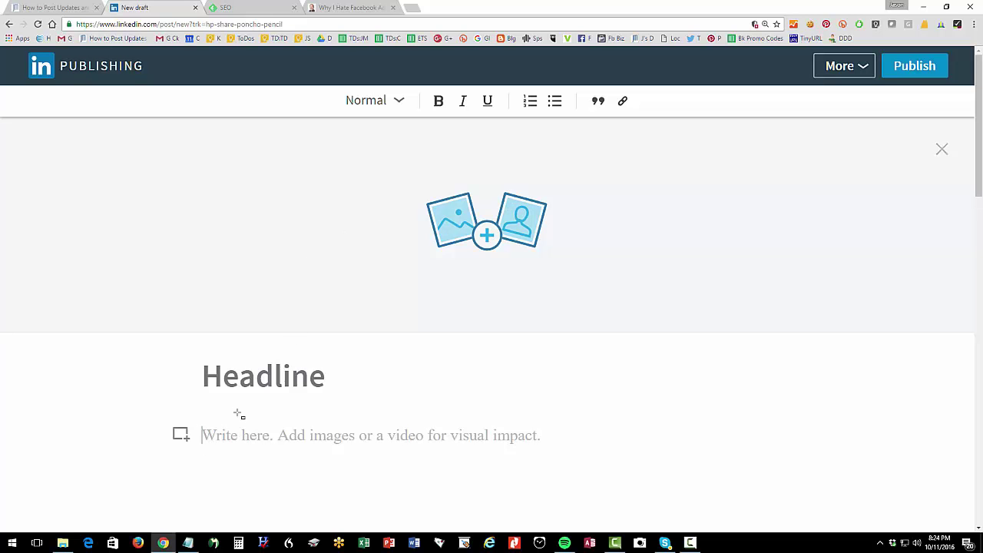
Paste the Facebook advertising post into the article body and select the post's full title.
key("ctrl+v")
scroll(239, 414, "down", 3)
left_click(318, 7)
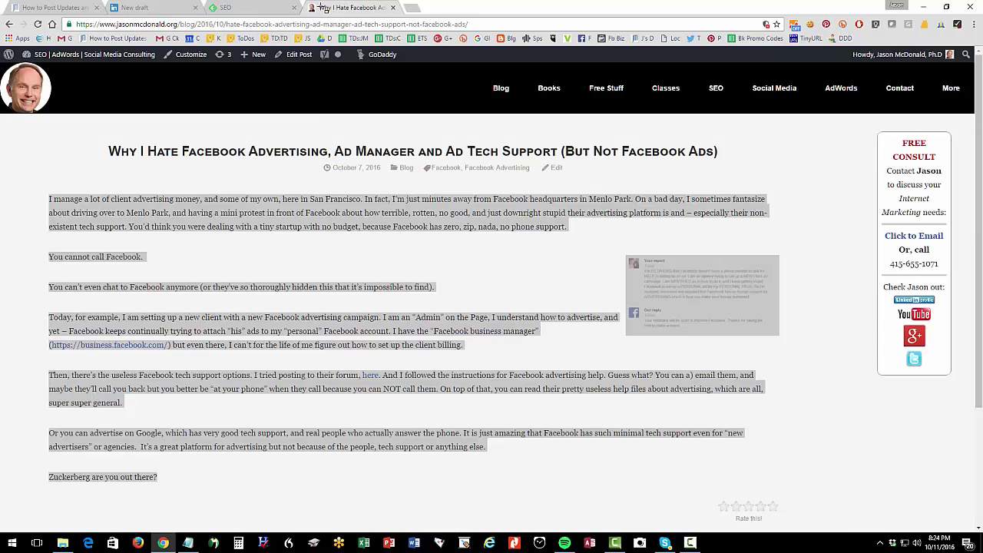
left_click(120, 154)
left_click_drag(109, 152, 732, 156)
key("ctrl+c")
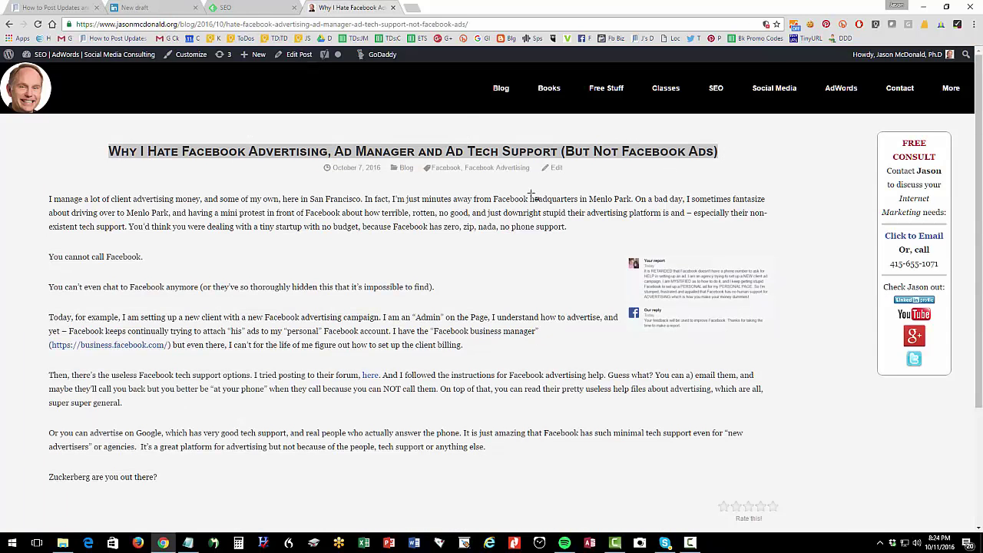
Paste the post title as the article headline and scroll through the draft.
left_click(135, 8)
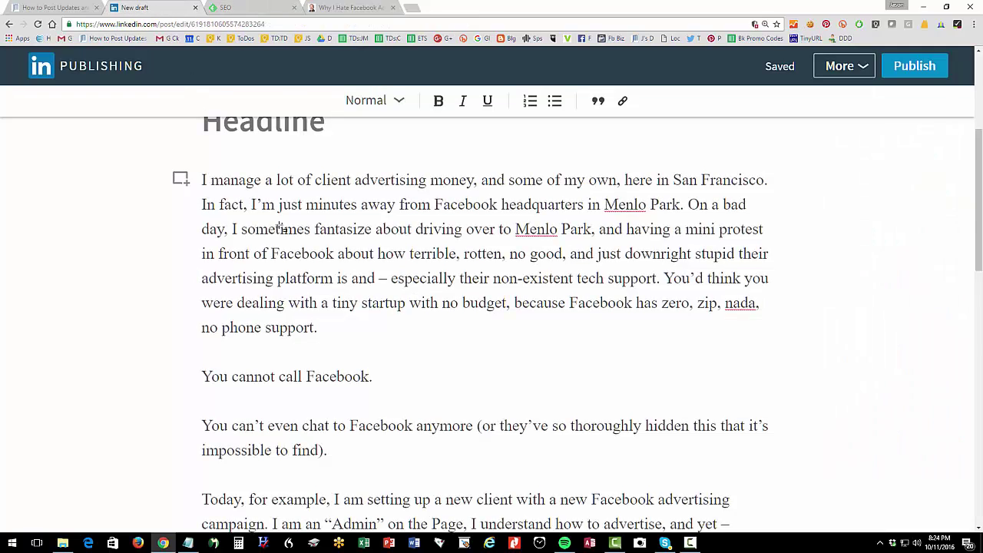
scroll(269, 254, "up", 3)
left_click(228, 321)
key("ctrl+v")
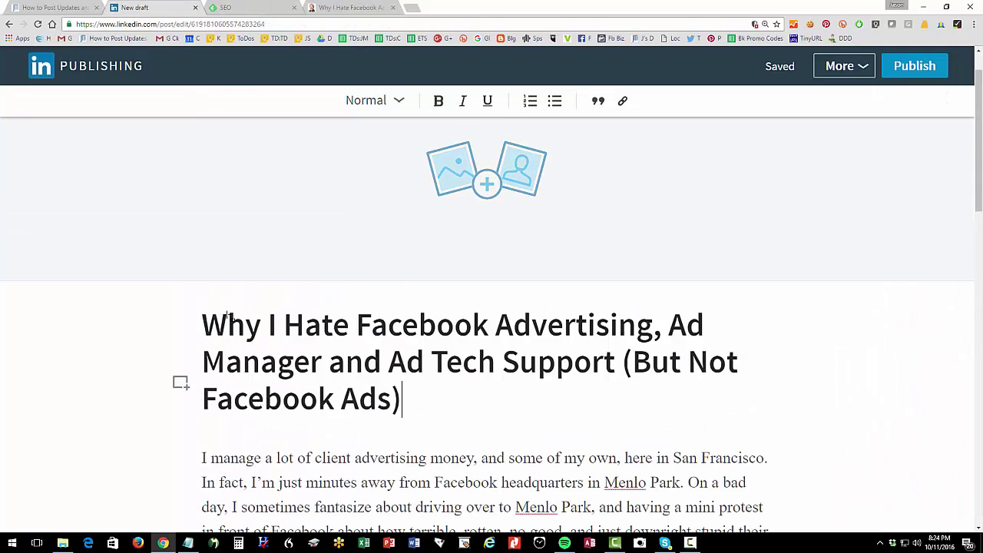
scroll(308, 380, "down", 5)
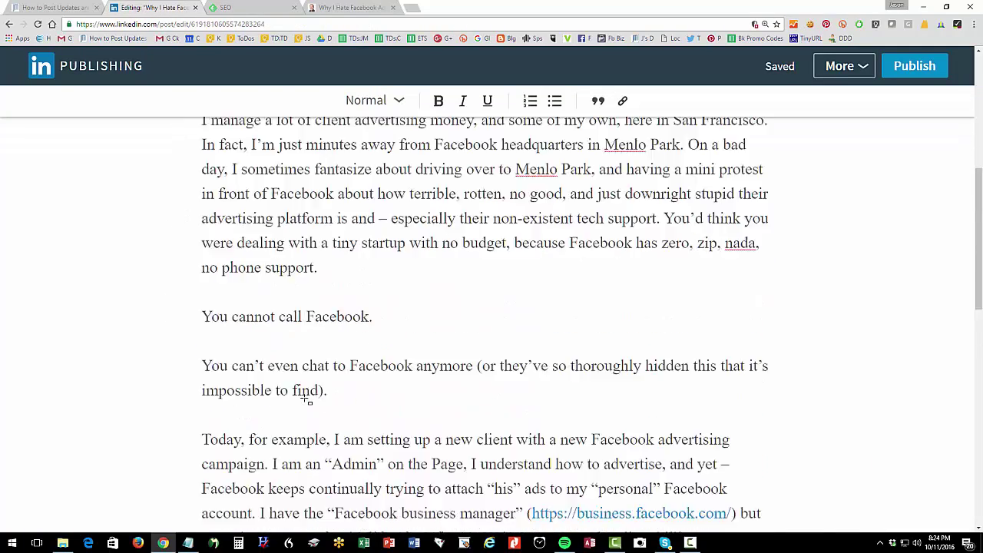
scroll(306, 400, "down", 4)
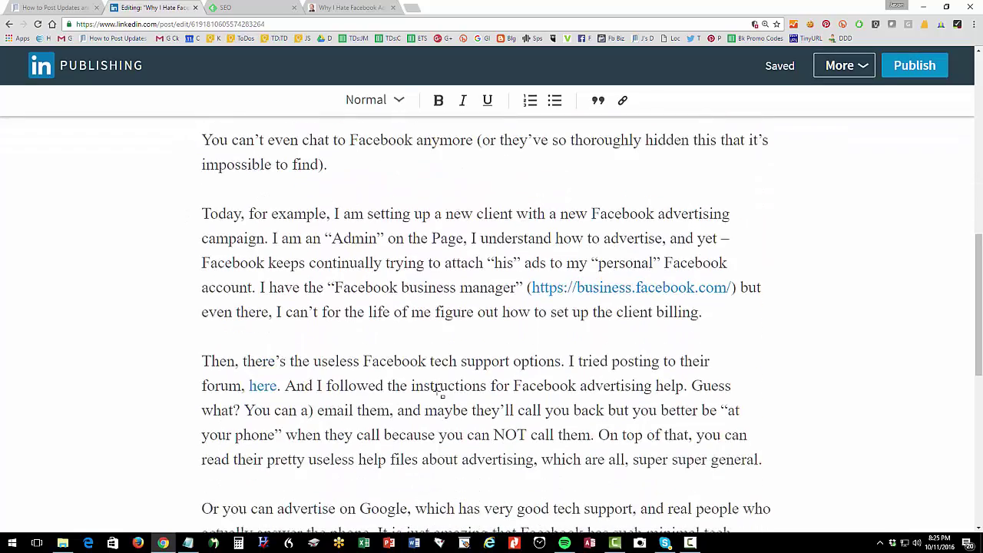
scroll(343, 370, "down", 2)
scroll(344, 372, "up", 2)
scroll(344, 368, "up", 10)
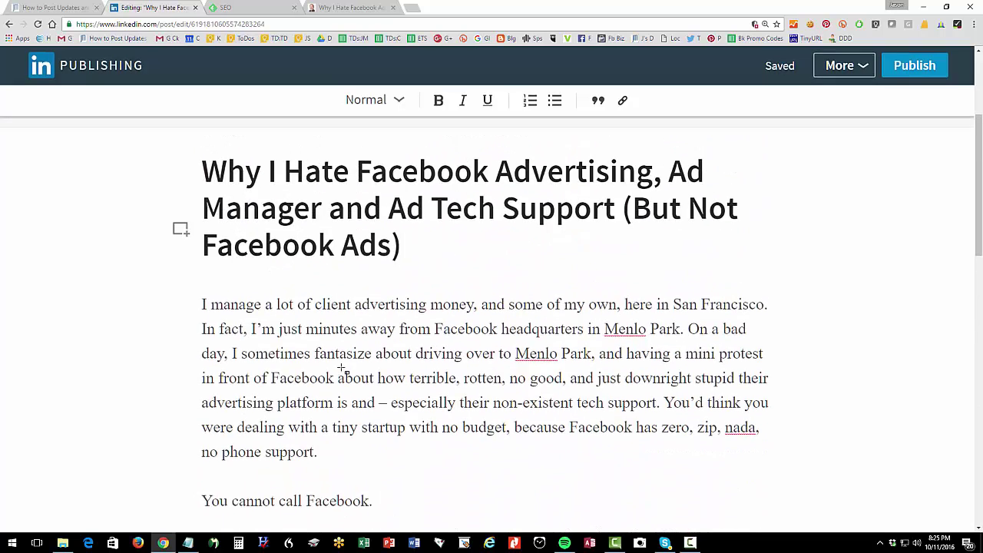
scroll(346, 371, "up", 1)
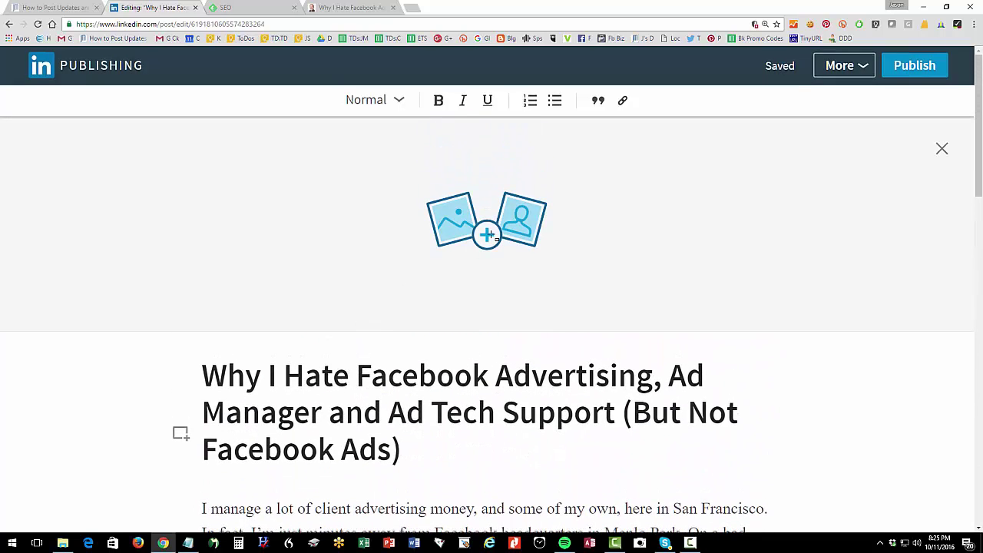
Search Google Images for 'facebook', filtered to images labeled for reuse.
left_click(327, 7)
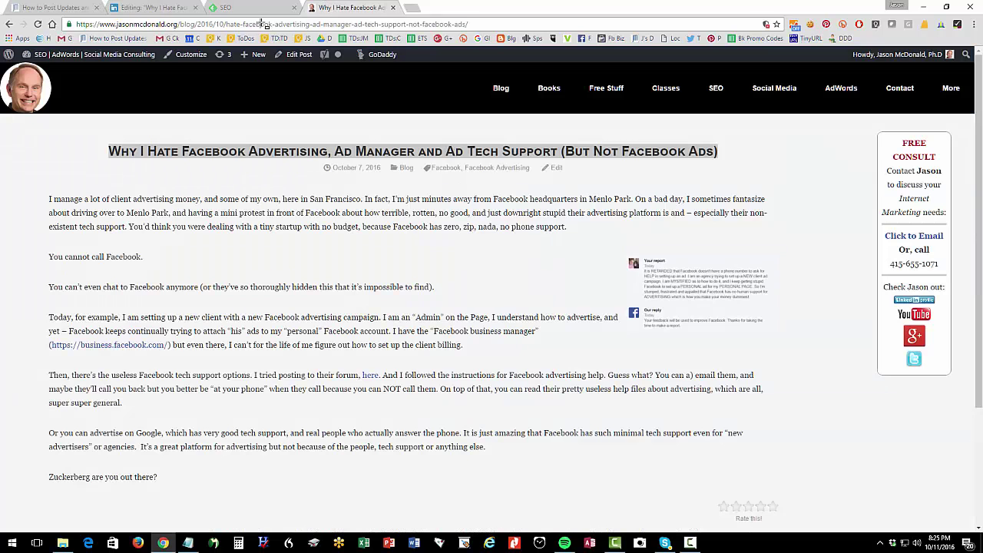
left_click(265, 24)
type("google.com")
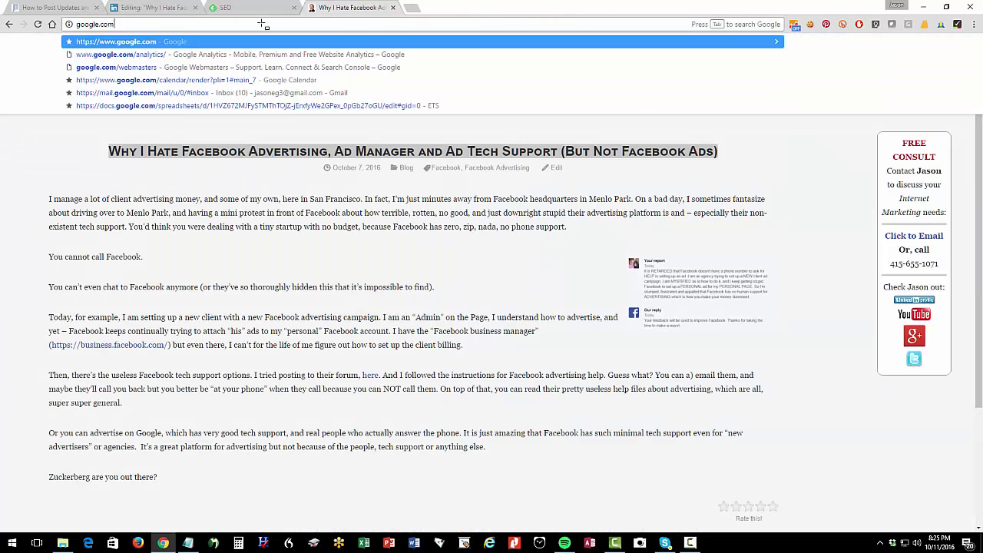
key("Return")
type("facebook")
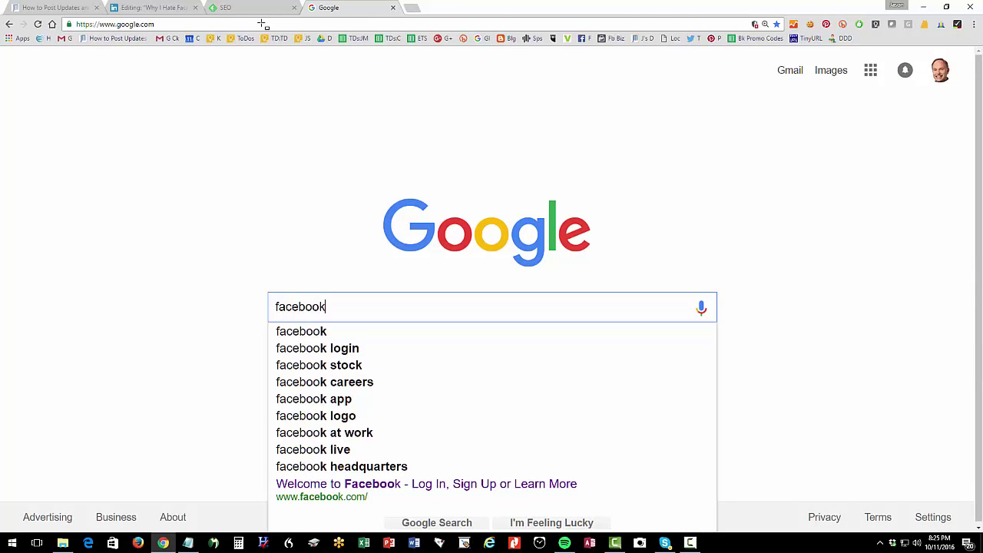
key("Return")
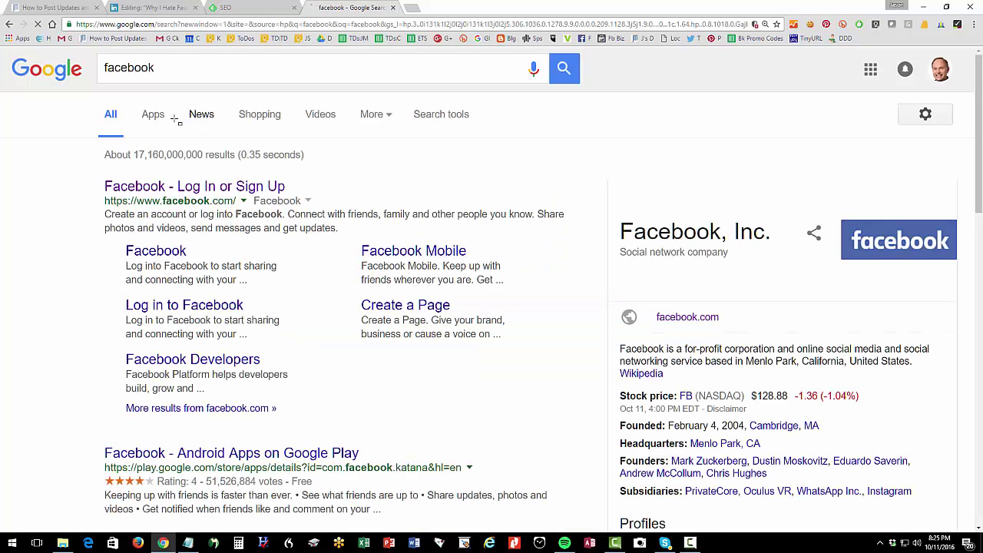
left_click(374, 114)
left_click(370, 146)
left_click(441, 117)
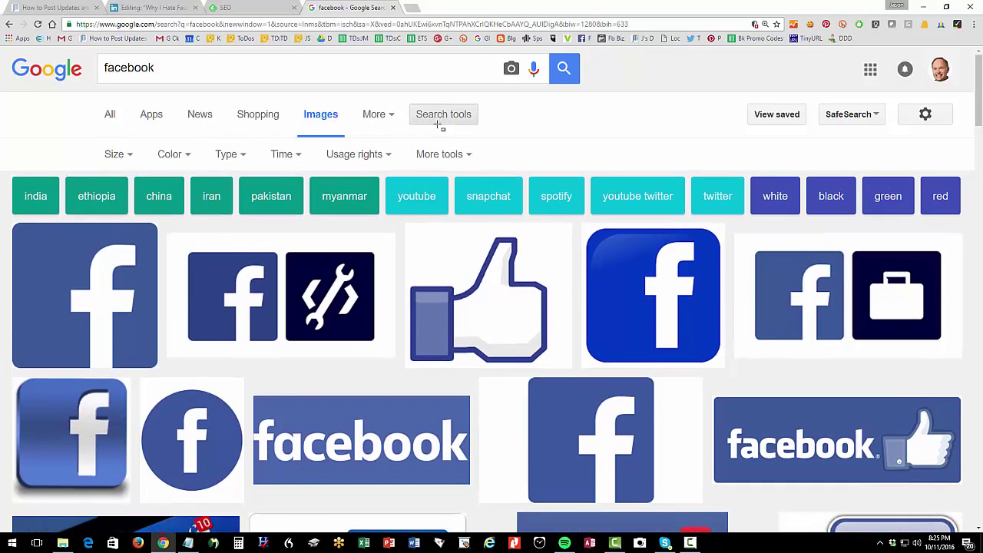
left_click(388, 156)
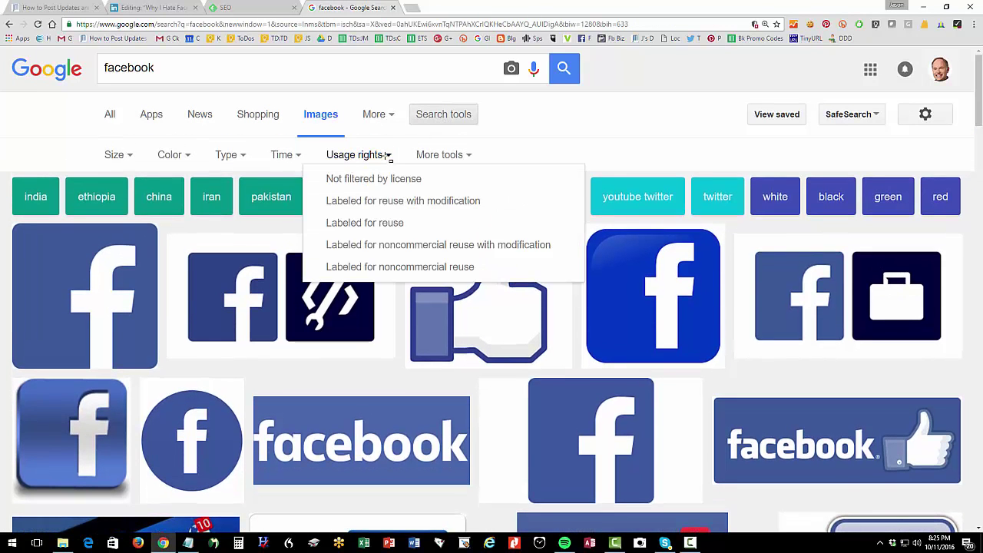
left_click(365, 222)
Save the thumbs-up Facebook image as facebook-logo2.
scroll(223, 230, "down", 1)
left_click(84, 244)
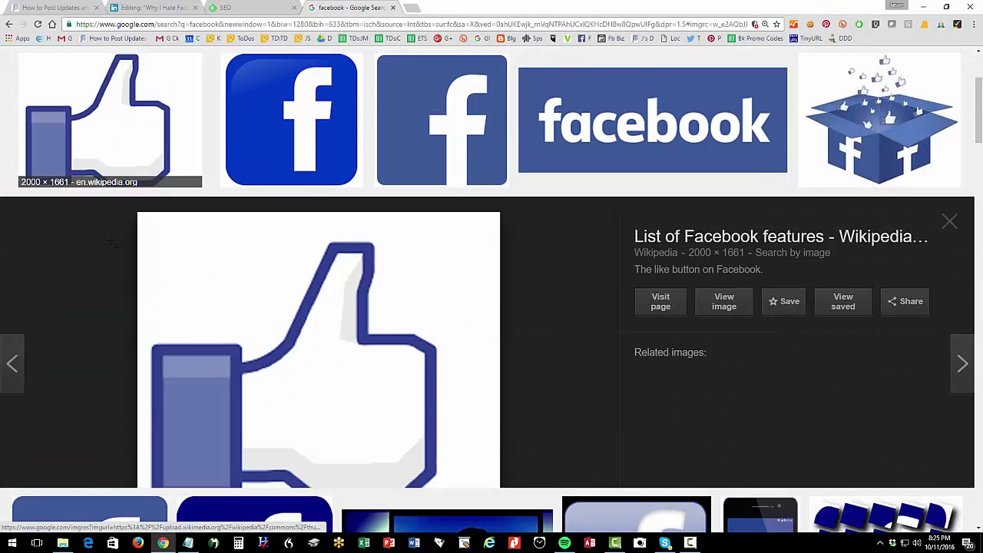
right_click(168, 261)
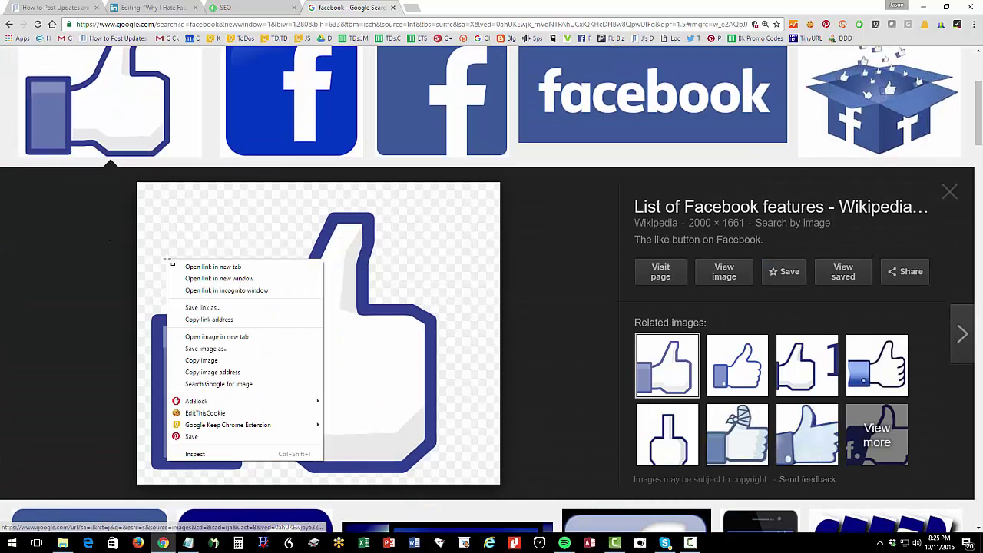
left_click(206, 348)
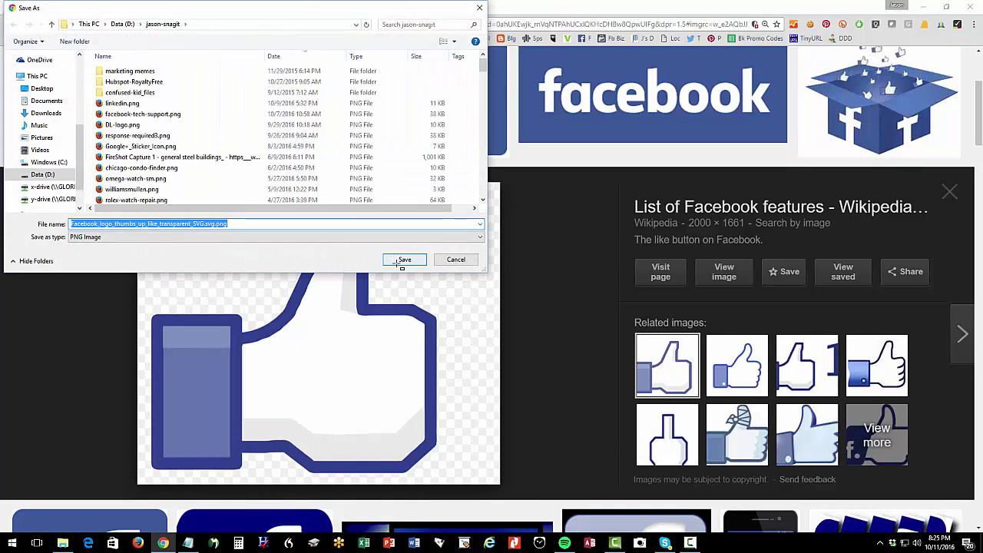
type("facebook-loog")
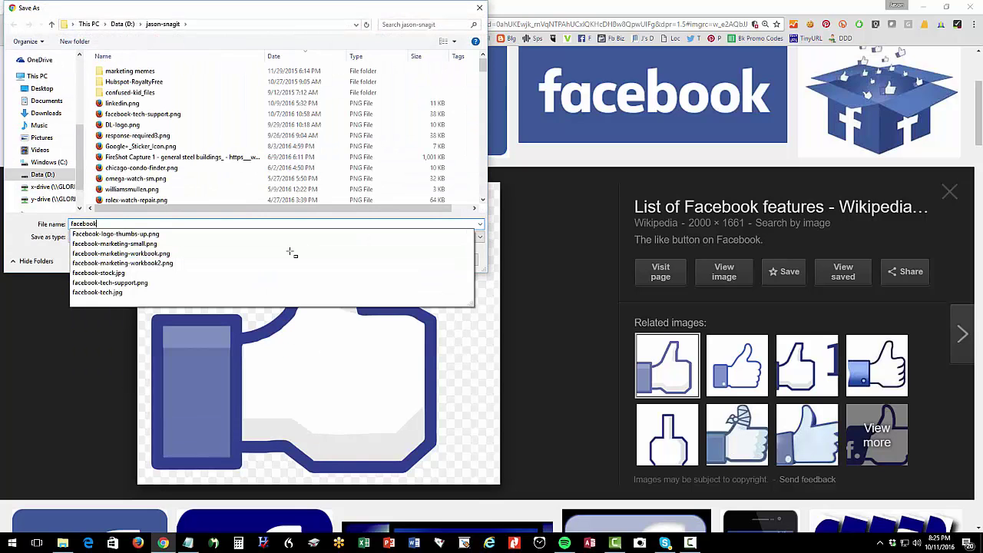
key("BackSpace")
key("BackSpace")
type("go2")
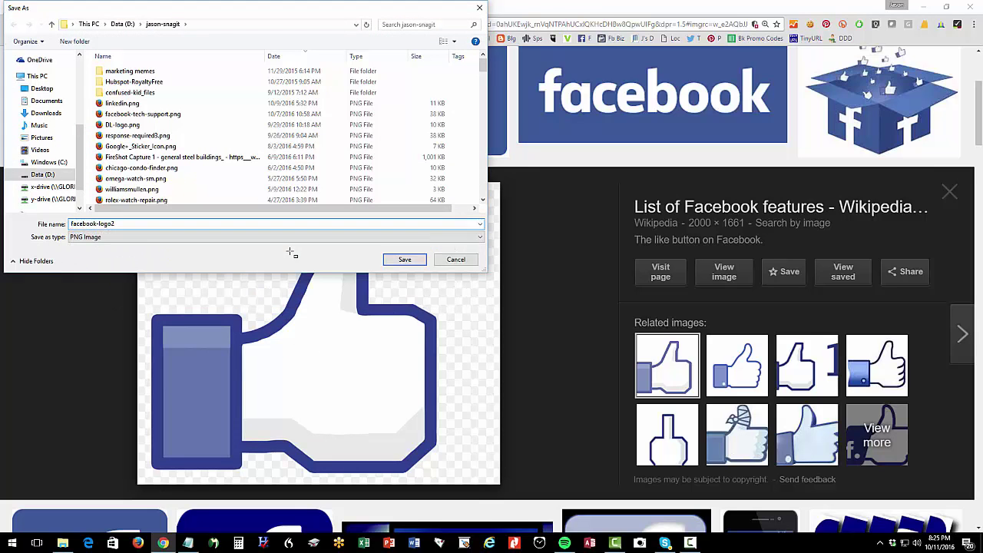
key("Return")
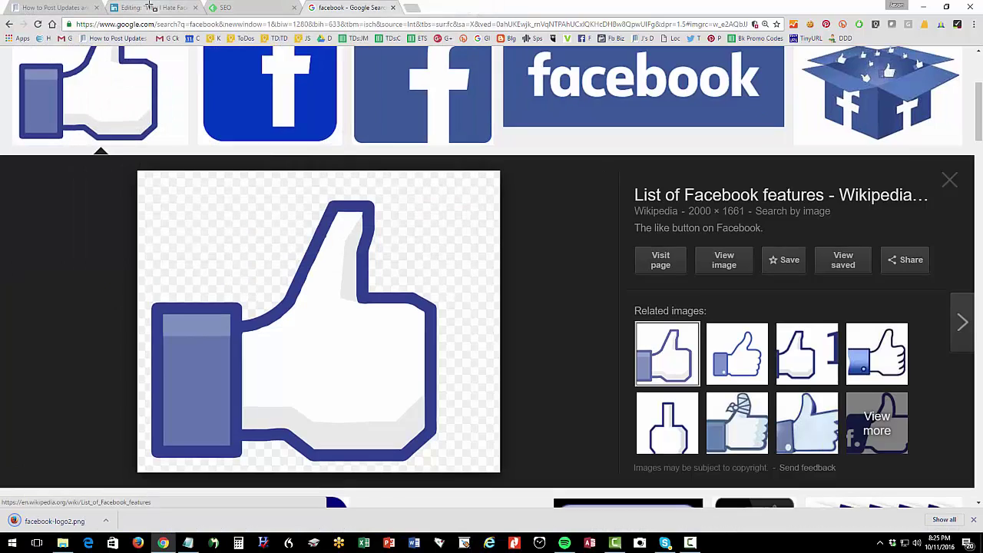
Upload facebook-logo2.png, the thumbs-up image, as the article draft's header picture.
left_click(152, 8)
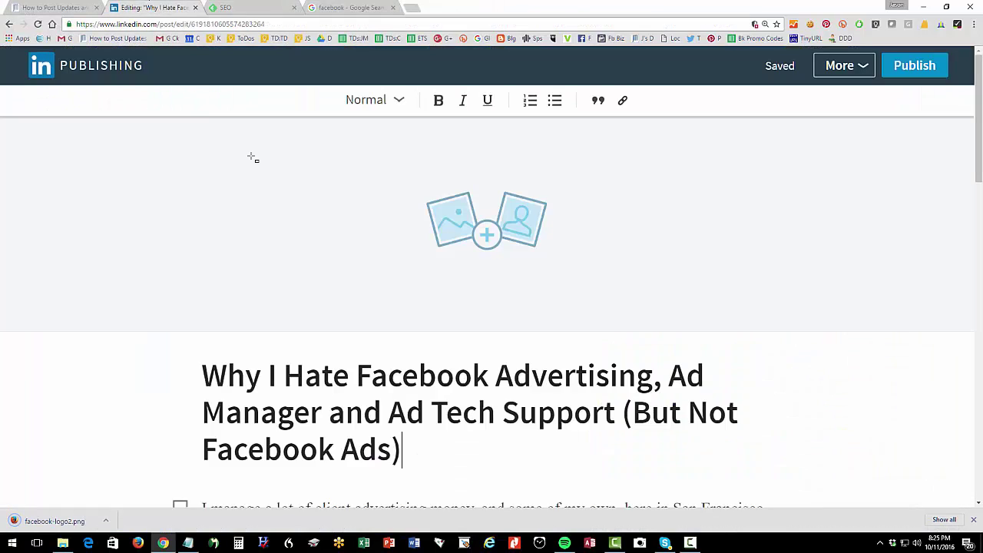
left_click(486, 235)
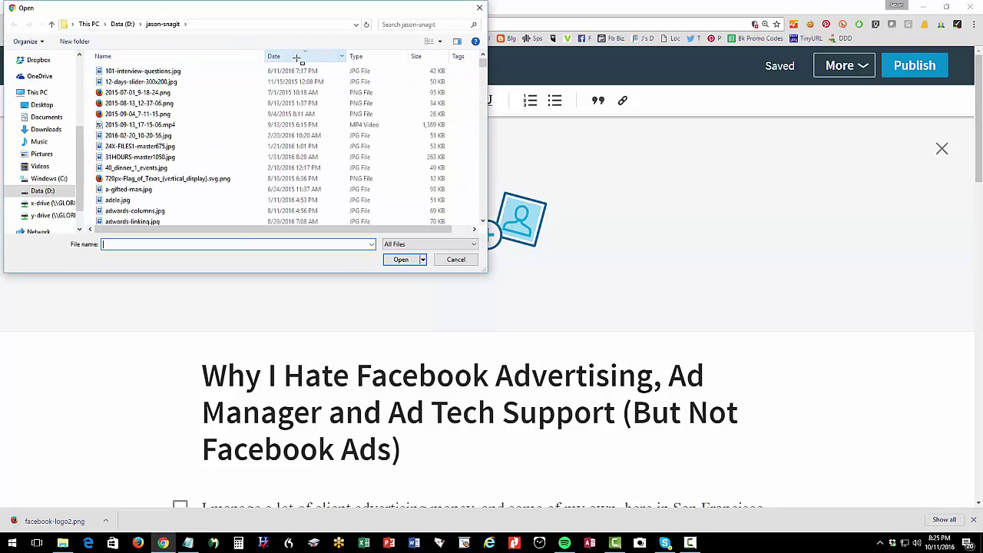
left_click(297, 57)
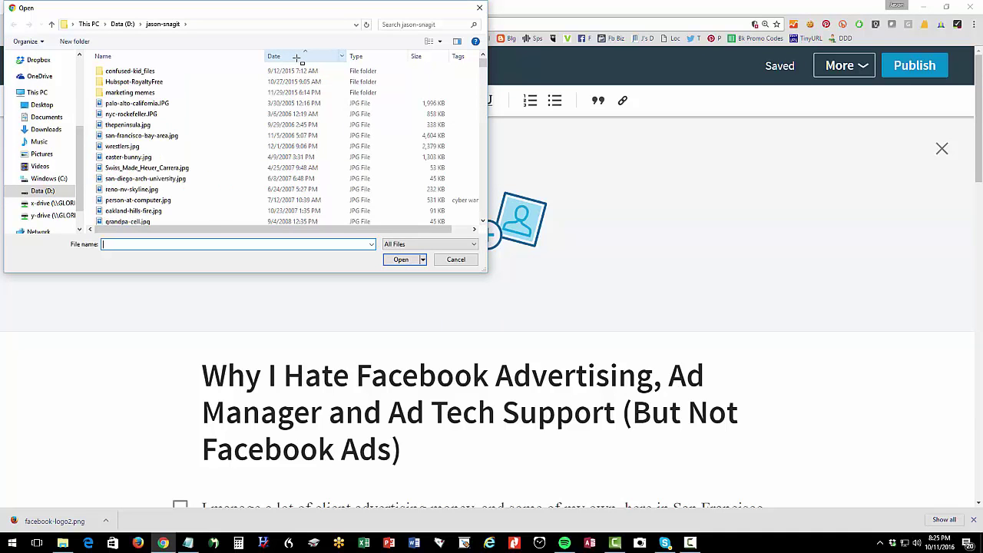
left_click(298, 57)
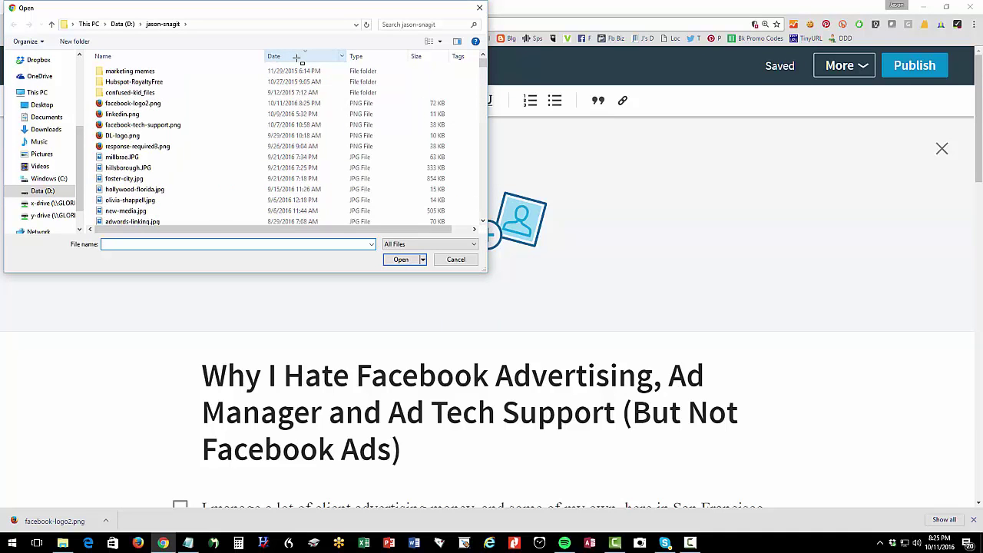
left_click(152, 108)
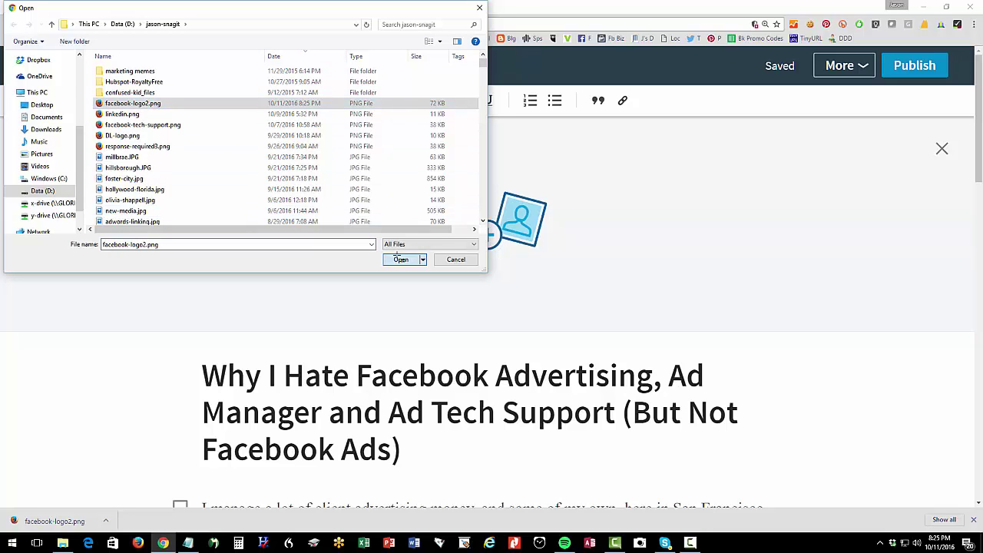
left_click(401, 259)
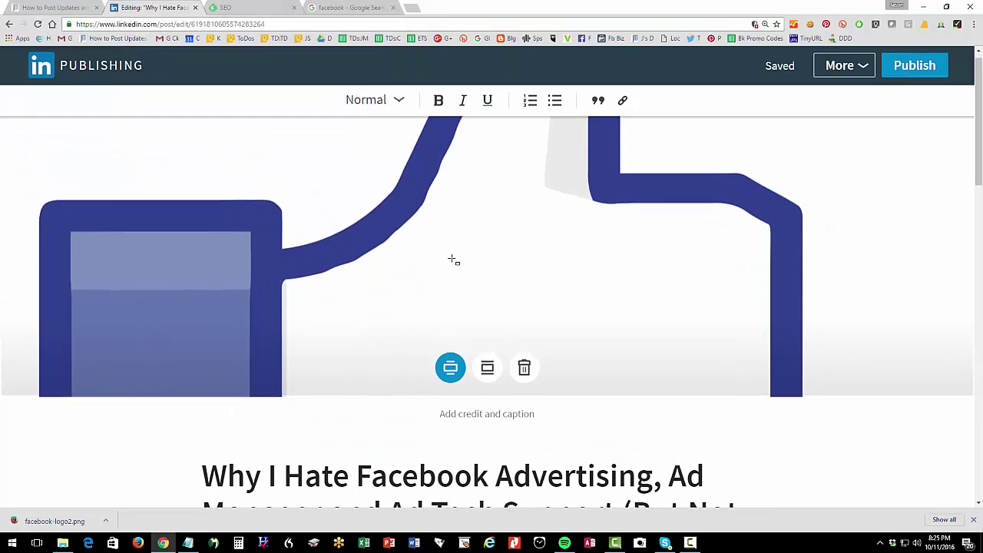
scroll(447, 241, "down", 2)
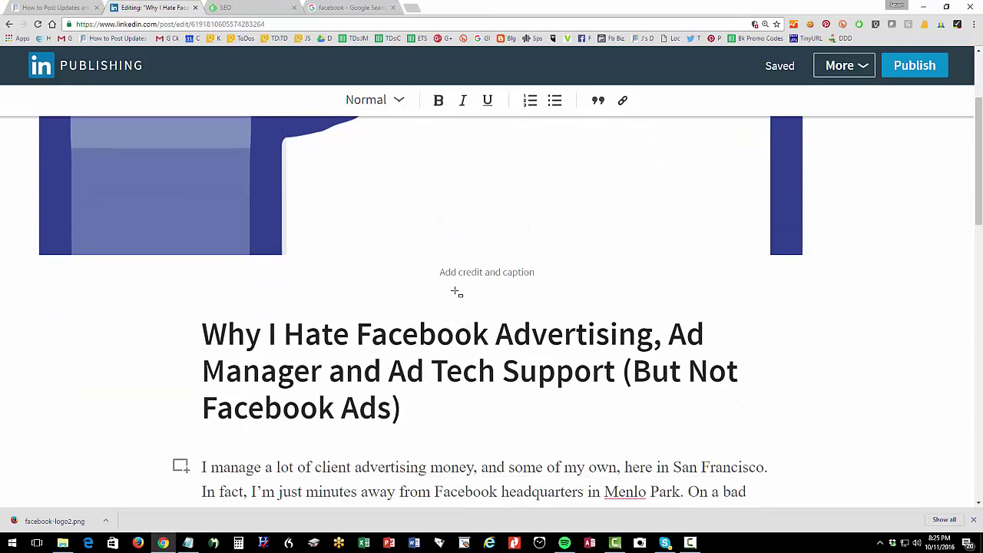
scroll(454, 284, "down", 1)
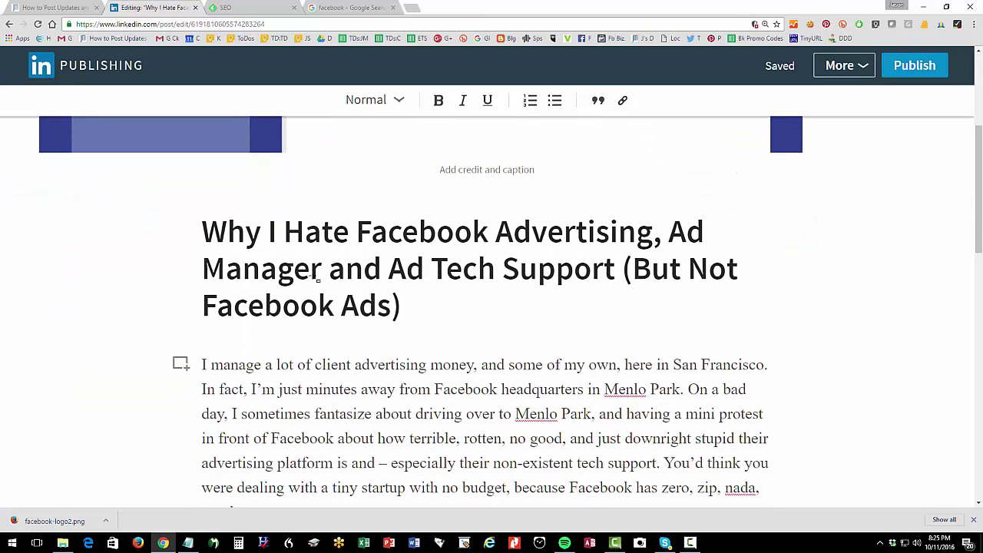
scroll(313, 279, "down", 15)
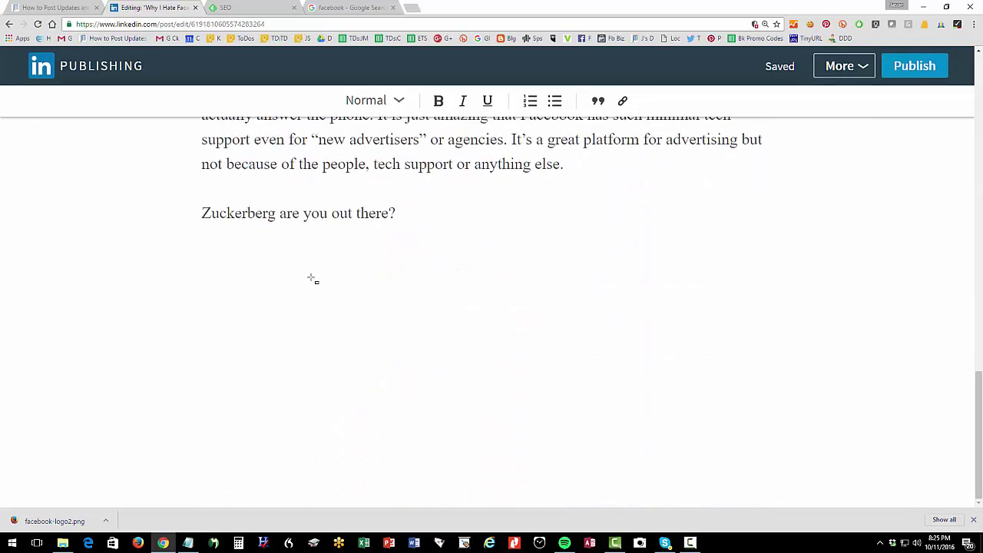
scroll(314, 280, "up", 20)
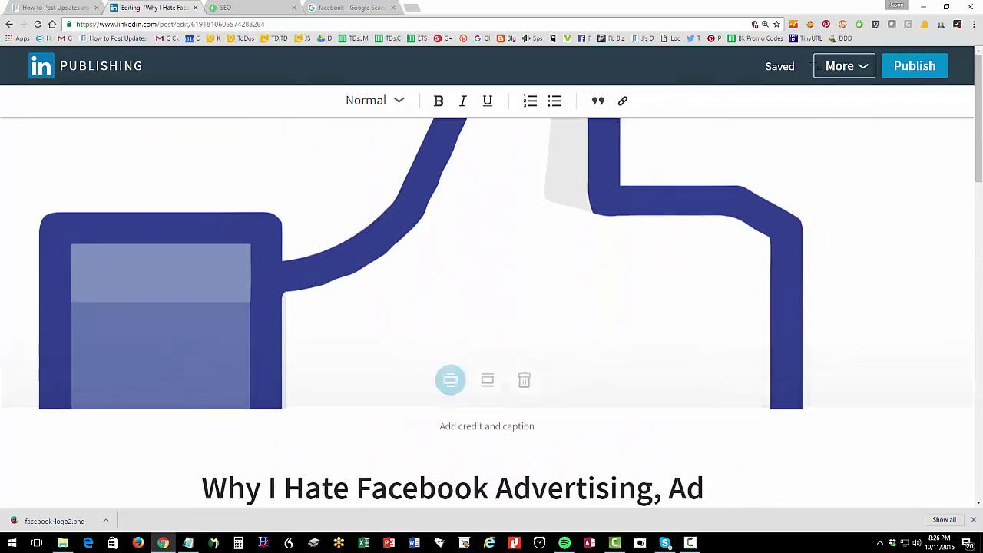
Publish the article with the description 'My frustration with Facebook. #Facebook #Advertising'.
left_click(912, 67)
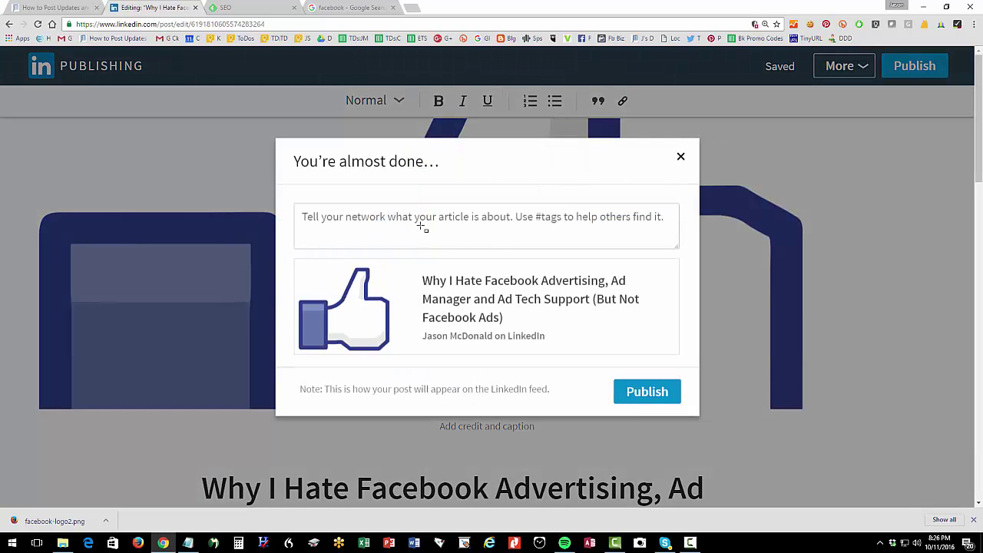
left_click(384, 220)
type("My")
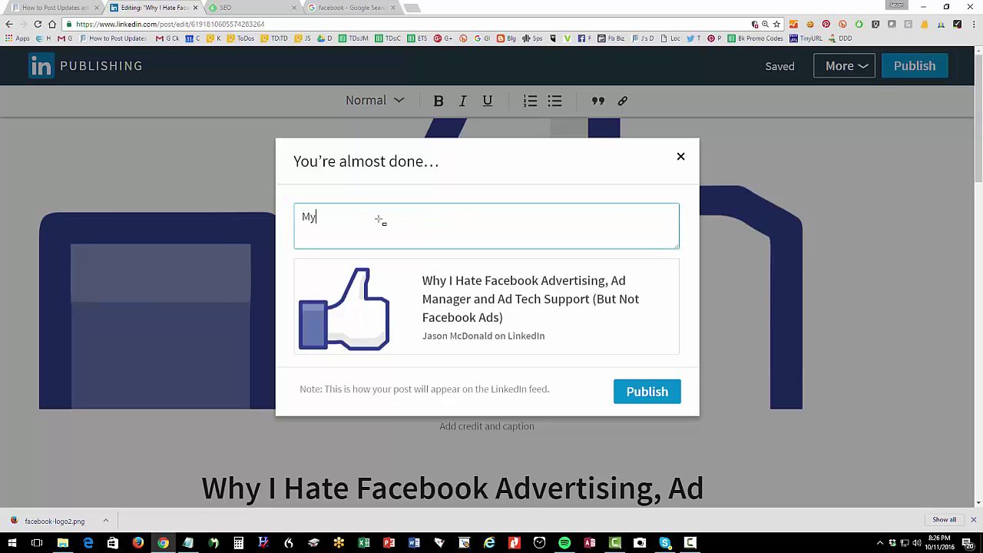
type(" frustration with Facebook. #")
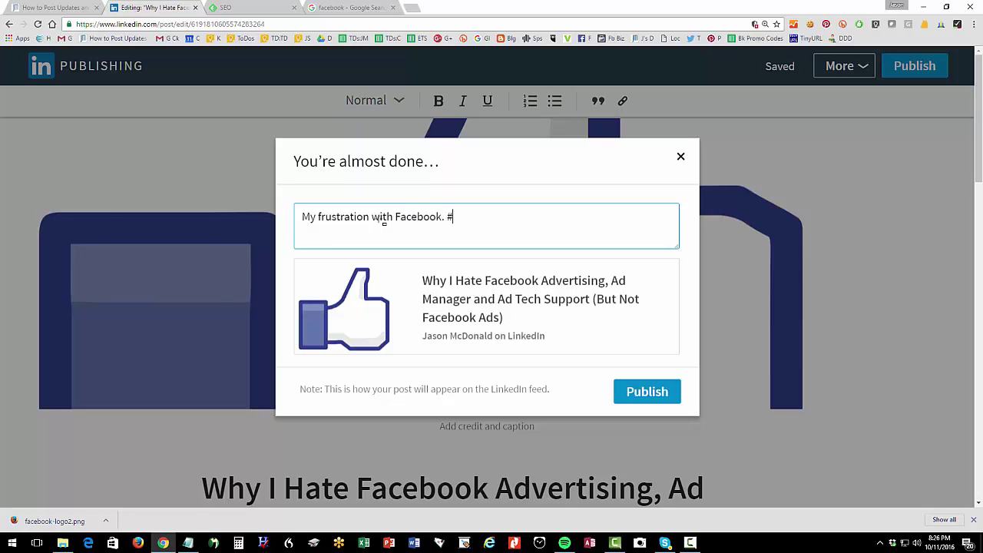
type("Facebook #")
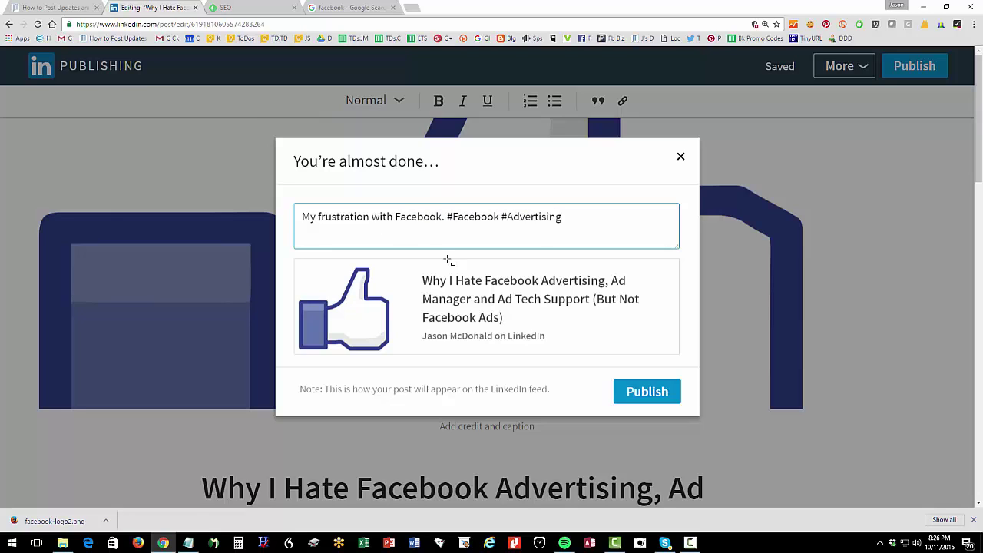
type("Advertising")
left_click(653, 392)
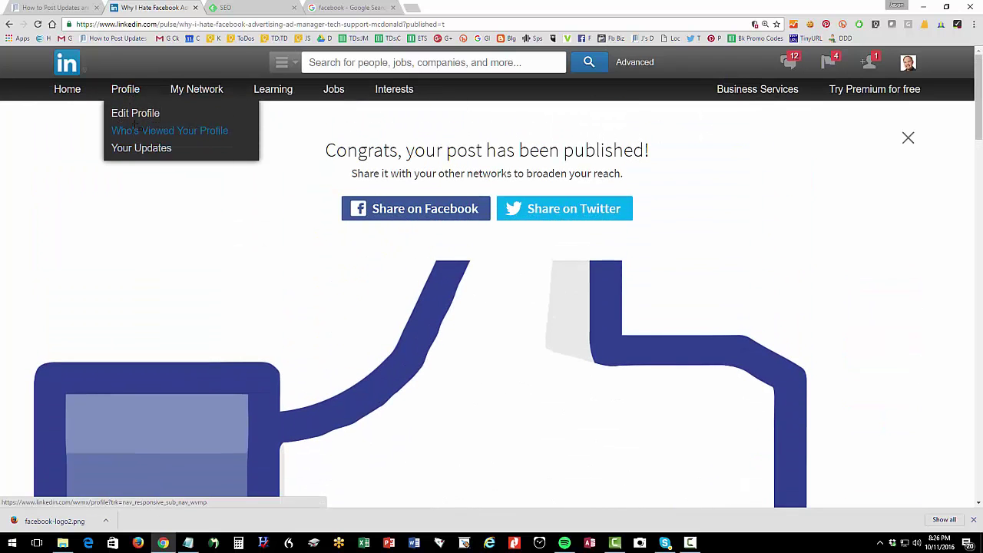
Go to the profile page and scroll down to its Posts section.
left_click(135, 113)
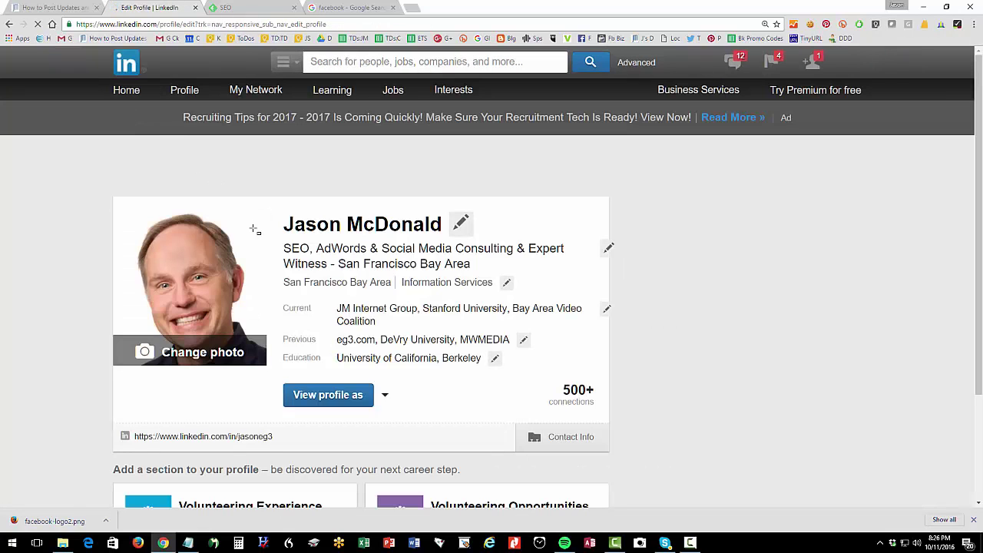
scroll(387, 314, "down", 3)
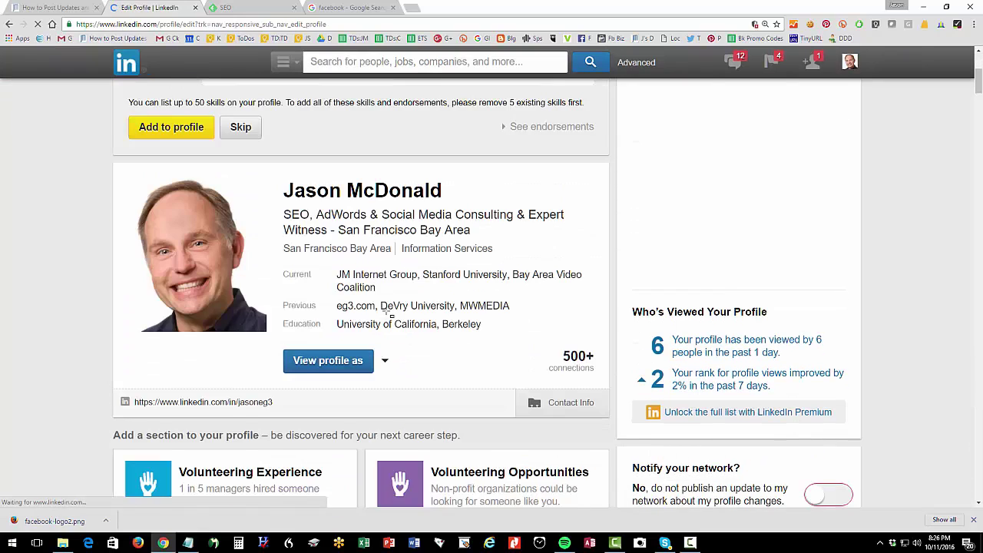
left_click(385, 311)
scroll(516, 350, "down", 1)
scroll(516, 350, "down", 1)
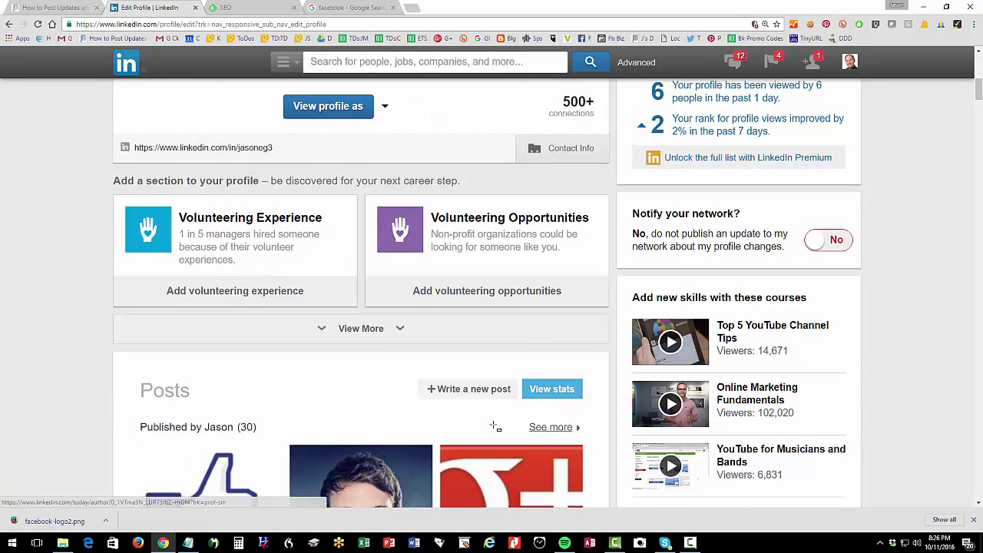
scroll(541, 389, "down", 2)
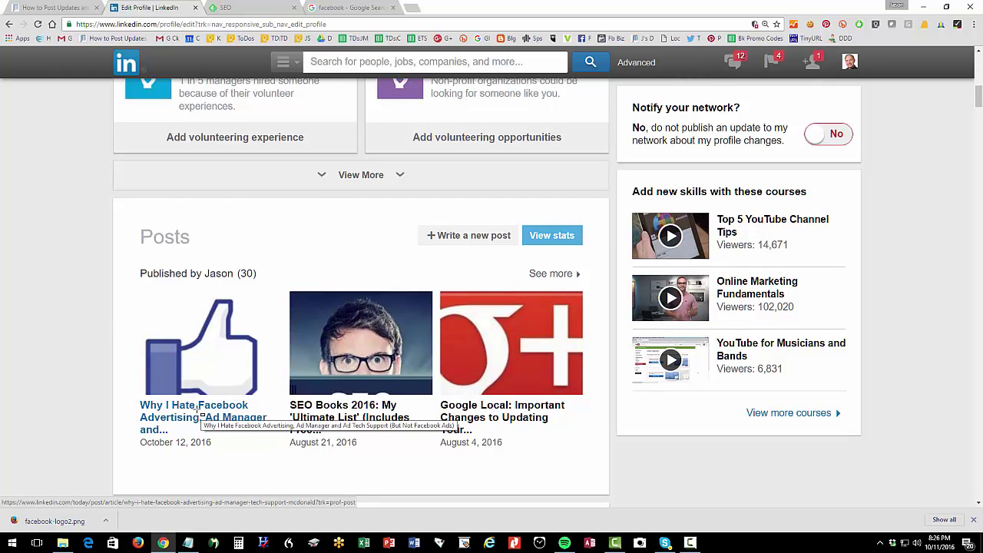
Open the 'Why I Hate Facebook Advertising' article and read down to the comment box and back.
left_click(198, 408)
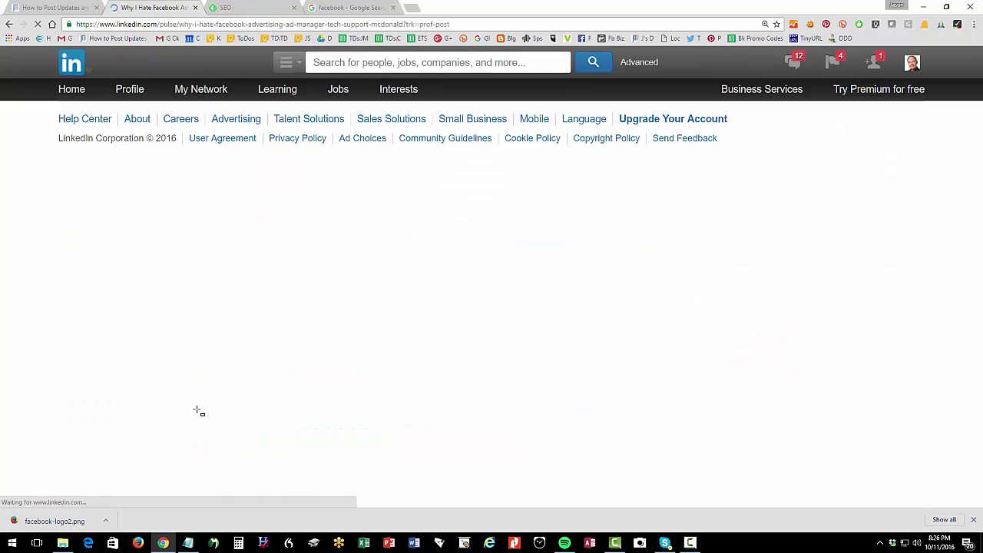
scroll(538, 325, "down", 5)
scroll(538, 325, "down", 4)
scroll(538, 325, "up", 3)
scroll(538, 325, "down", 5)
scroll(540, 325, "down", 5)
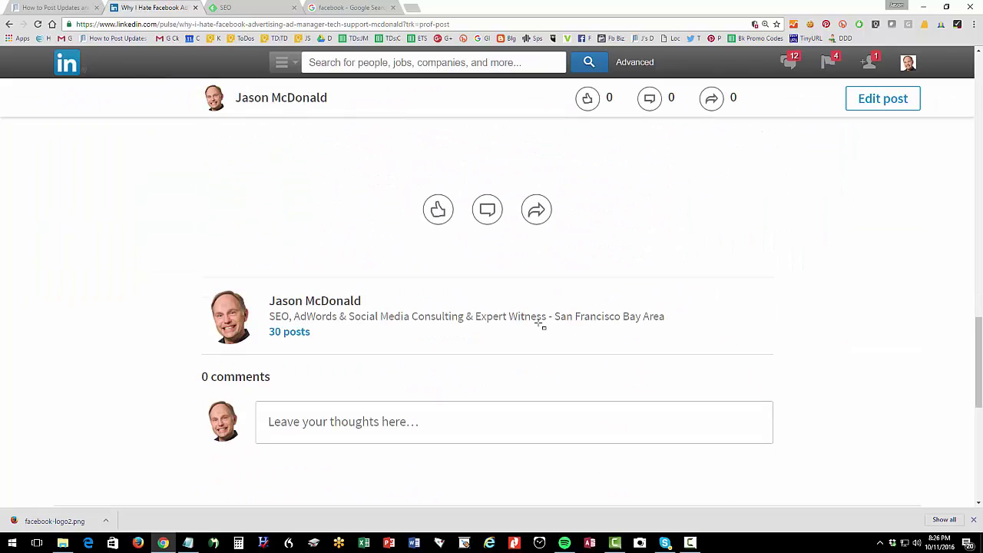
scroll(540, 325, "up", 10)
scroll(540, 324, "up", 8)
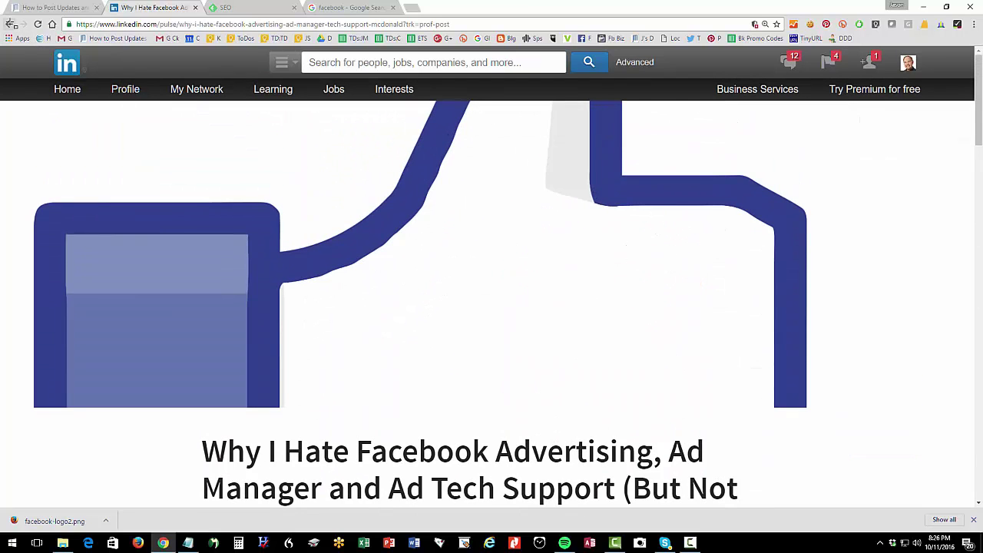
Back in the How to Post Updates article, highlight the tagging advice and post-stats instructions.
left_click(9, 23)
left_click(63, 9)
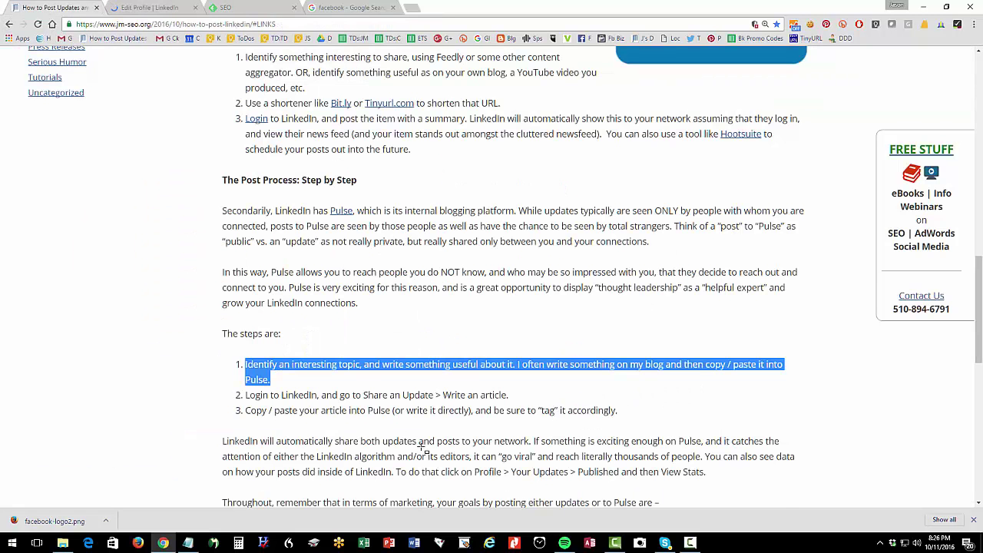
scroll(422, 447, "down", 2)
left_click(387, 368)
scroll(386, 369, "down", 2)
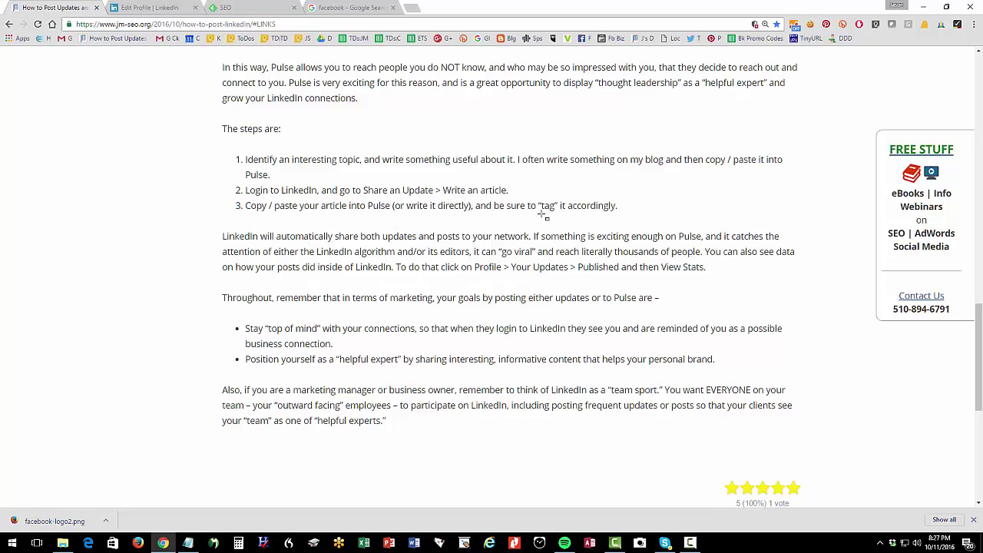
left_click_drag(540, 207, 627, 213)
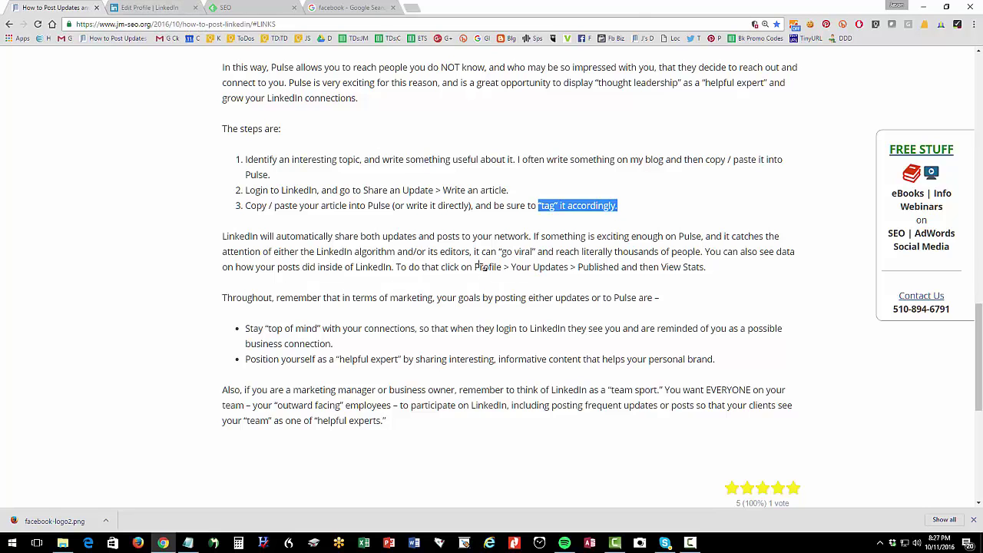
left_click_drag(479, 266, 635, 281)
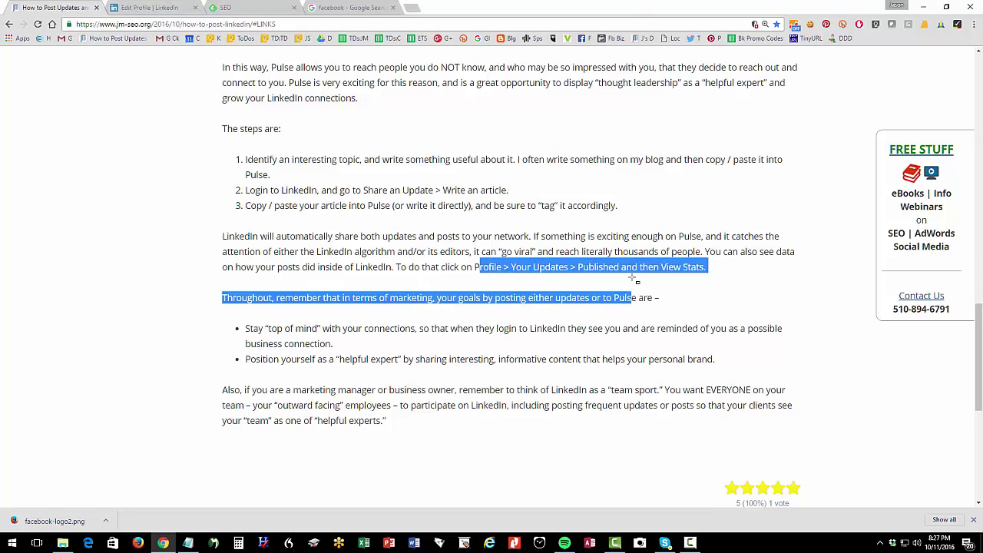
Show all published posts via Profile > Your Updates > Published.
left_click(150, 8)
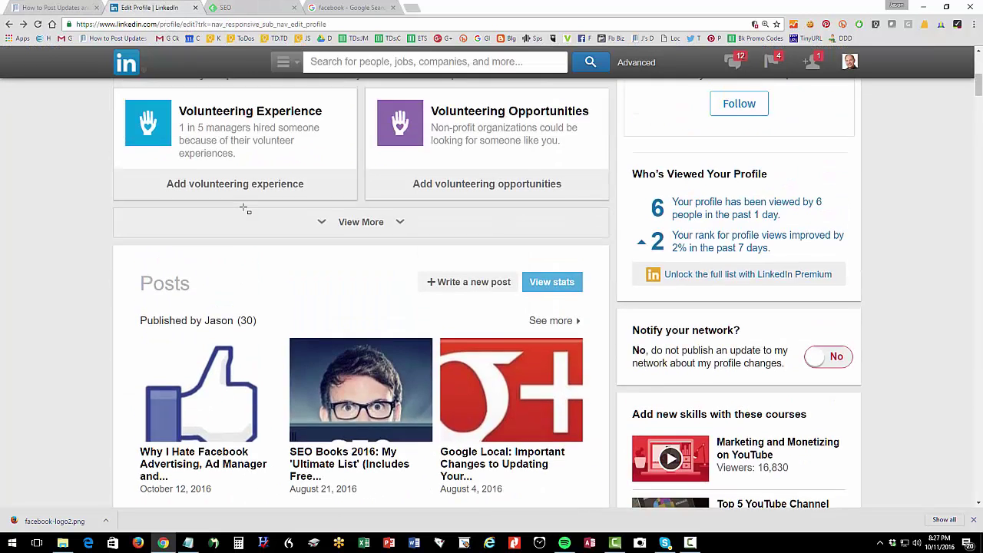
scroll(245, 209, "up", 5)
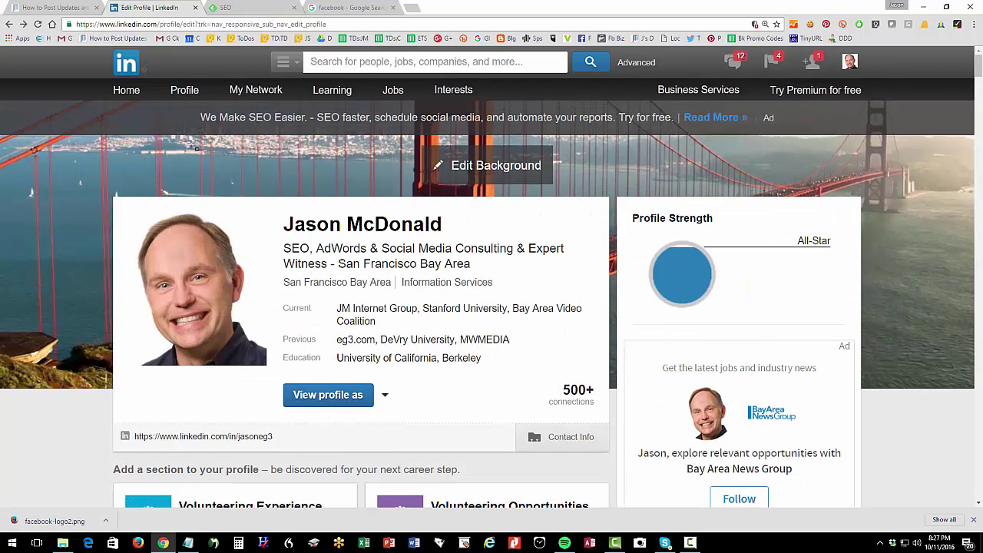
mouse_move(184, 90)
left_click(199, 146)
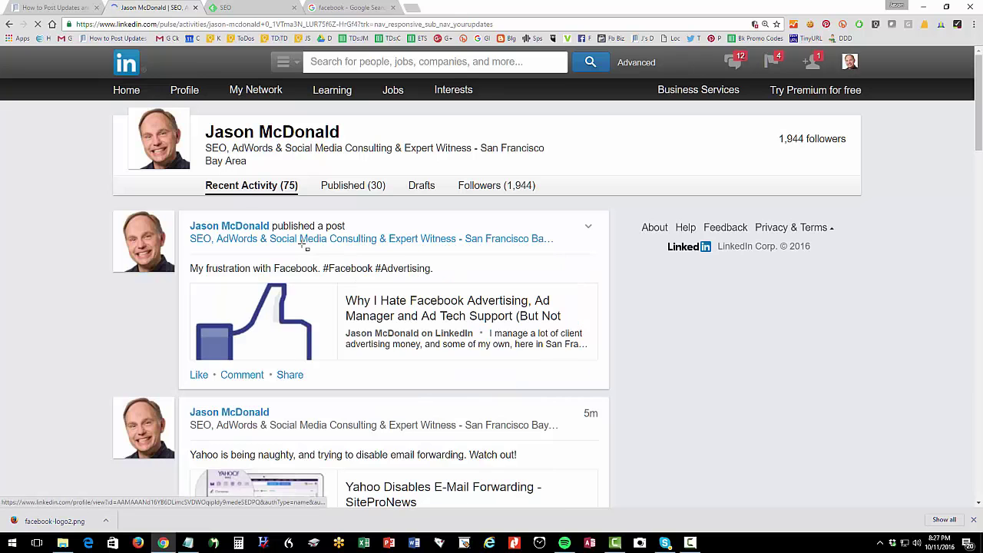
left_click(353, 186)
Open the Google's April Fools Disaster 2016 article, mark its like, comment and share counts, then return to the profile.
scroll(480, 330, "down", 5)
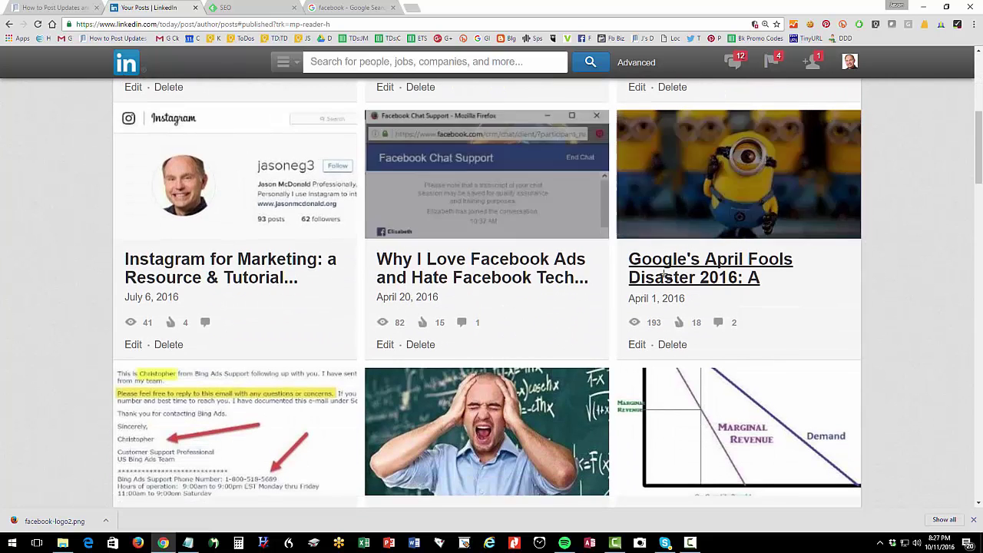
left_click(662, 273)
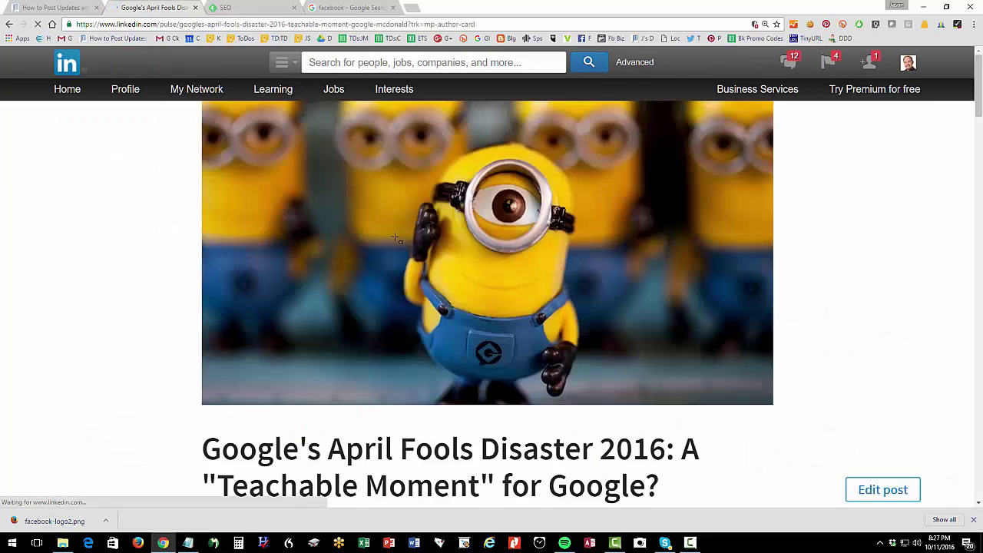
scroll(400, 245, "down", 3)
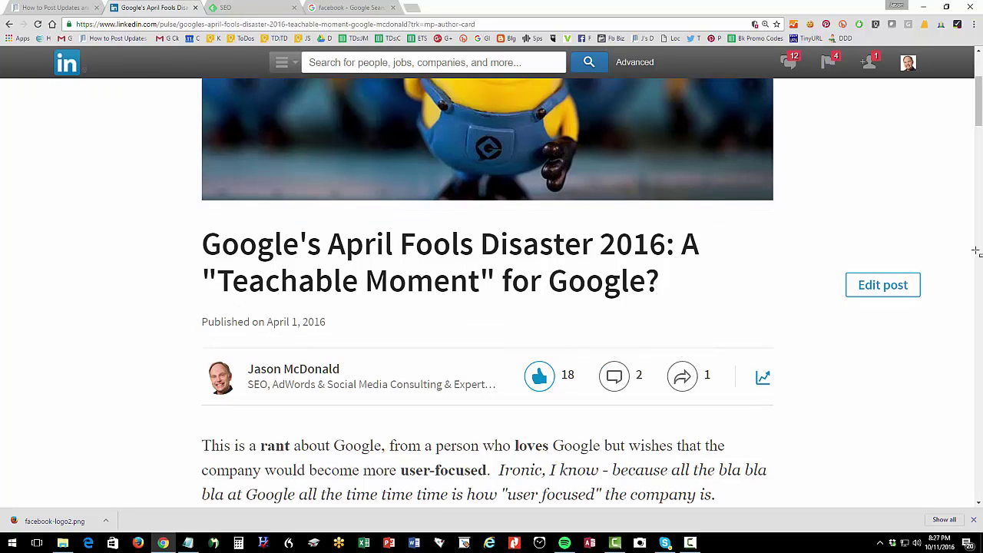
mouse_move(510, 322)
left_mouse_down()
mouse_move(571, 377)
mouse_move(805, 434)
left_mouse_up()
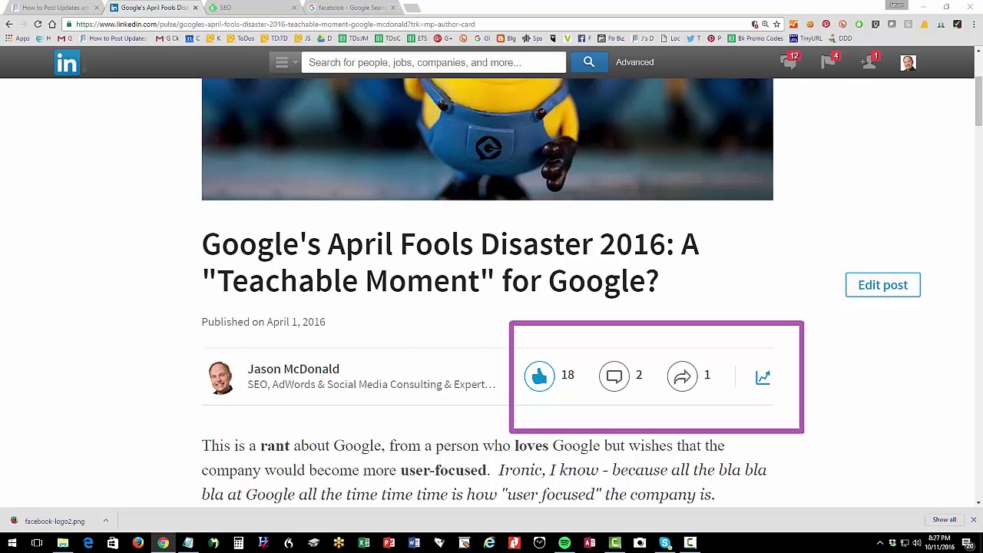
scroll(783, 345, "up", 3)
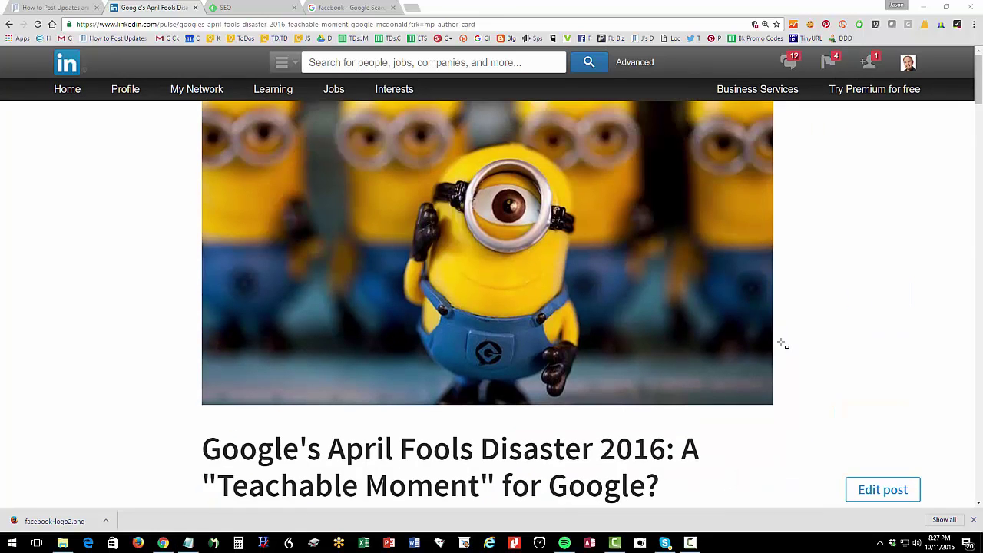
scroll(317, 350, "down", 3)
left_click(322, 369)
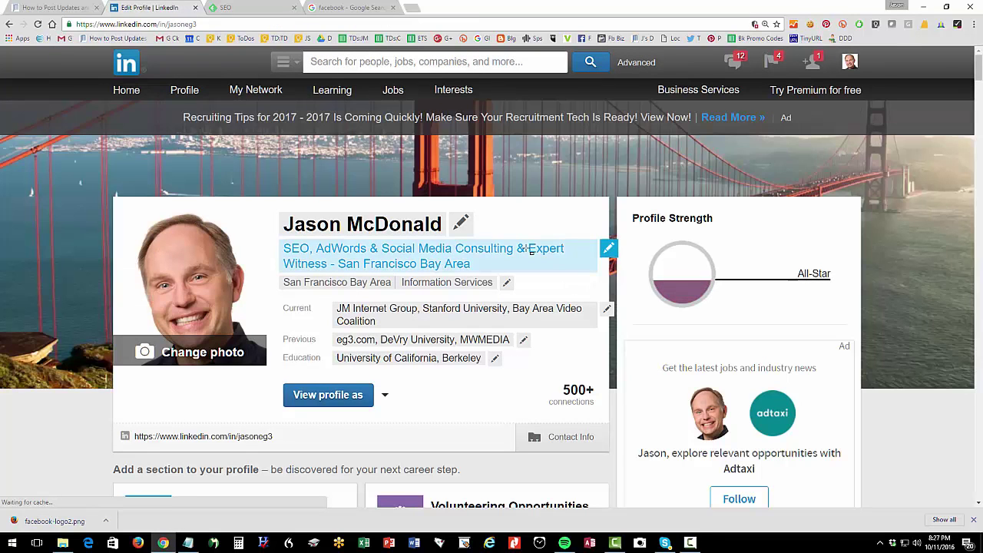
Highlight the blog's 'The Post Process: Step by Step' heading, then scroll up to How Updates Work.
left_click(69, 8)
scroll(290, 265, "up", 1)
scroll(291, 265, "up", 3)
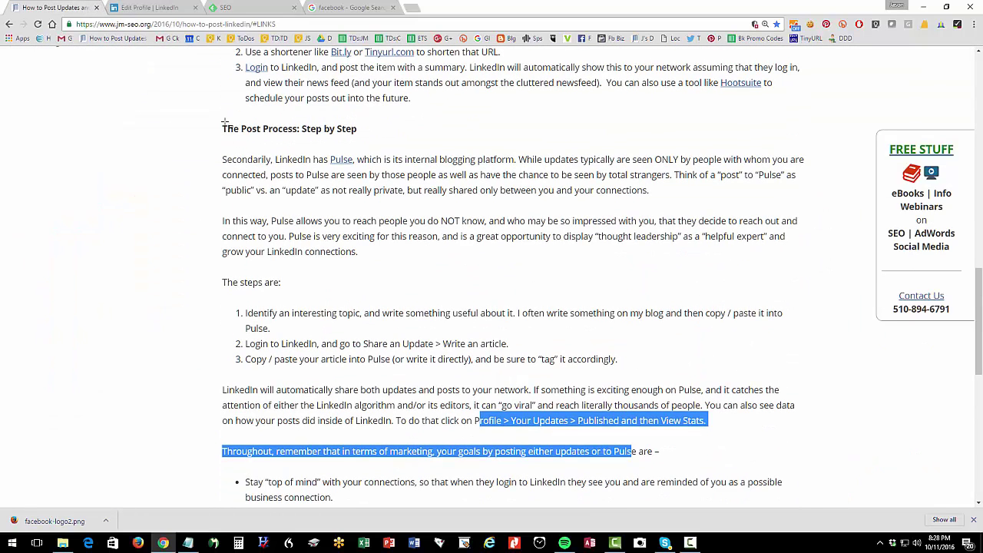
left_click_drag(222, 128, 367, 131)
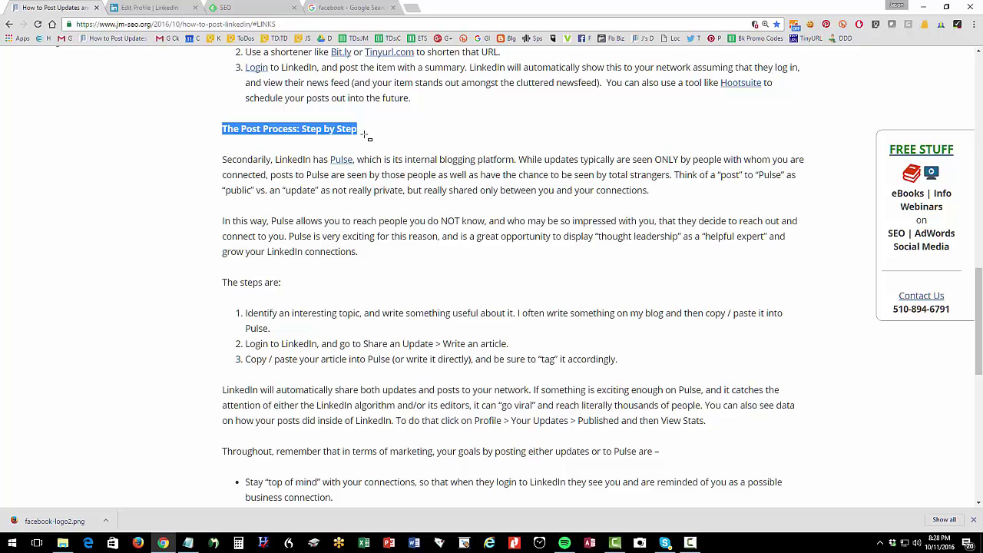
scroll(366, 134, "up", 5)
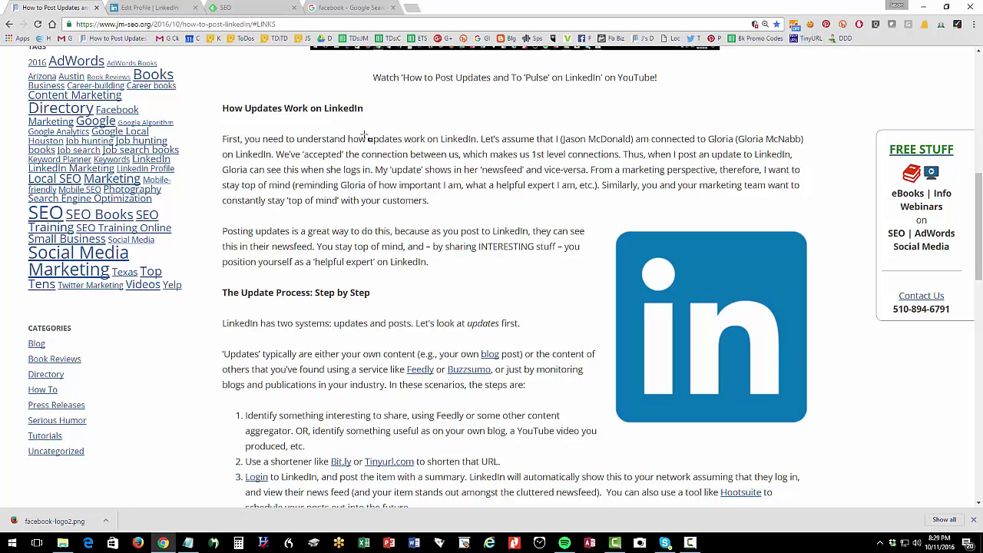
Browse the LinkedIn home feed of connections' updates, then return to the blog article.
left_click(173, 9)
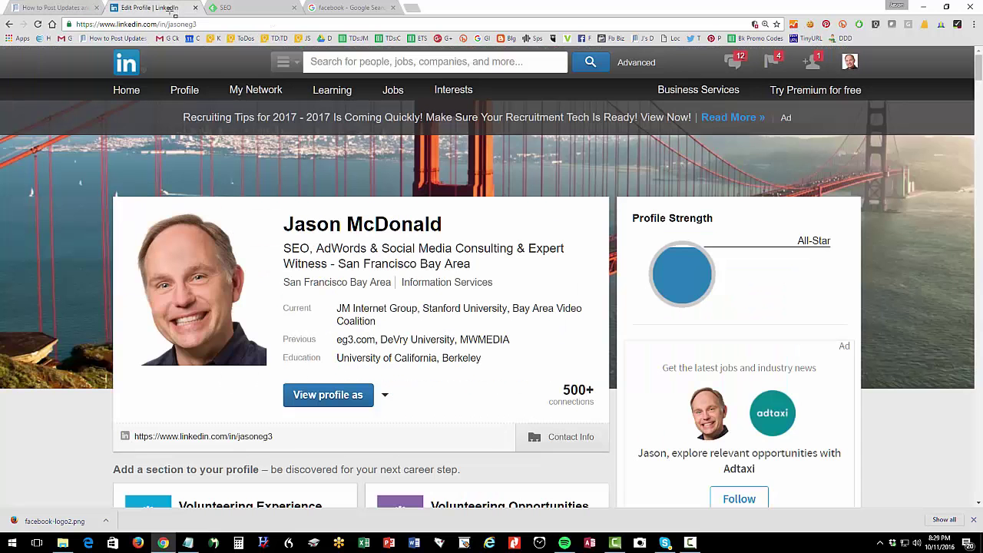
left_click(137, 95)
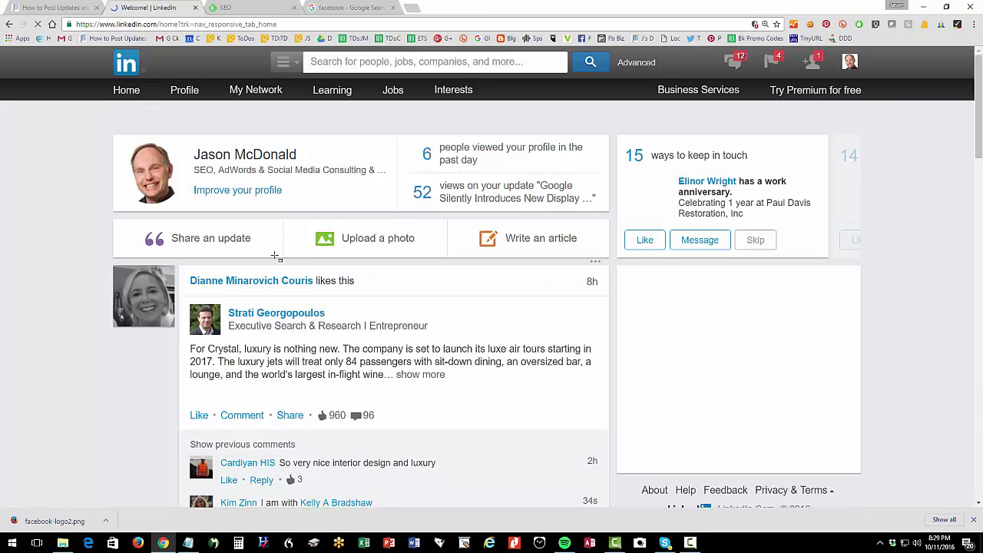
scroll(277, 254, "down", 3)
scroll(276, 258, "down", 7)
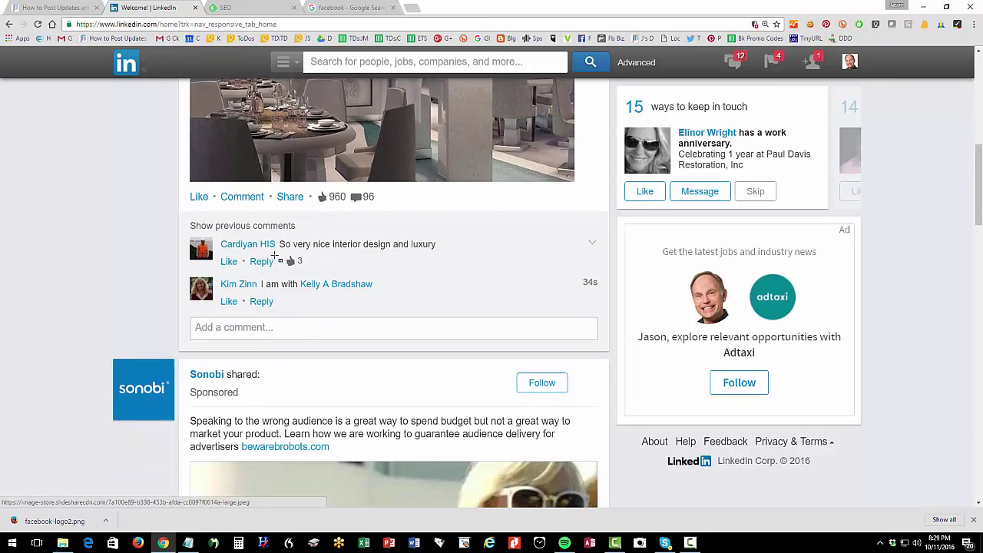
scroll(275, 257, "down", 6)
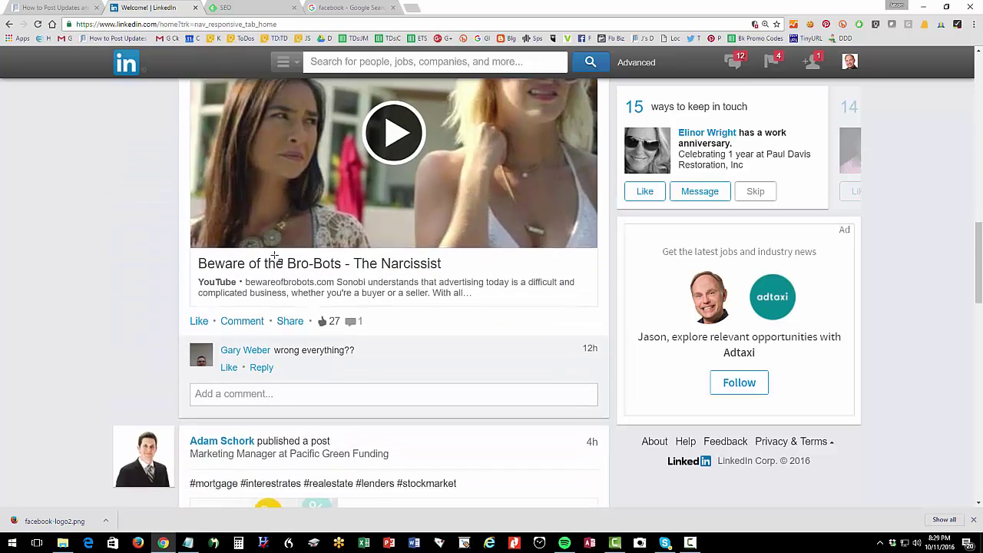
scroll(275, 256, "down", 1)
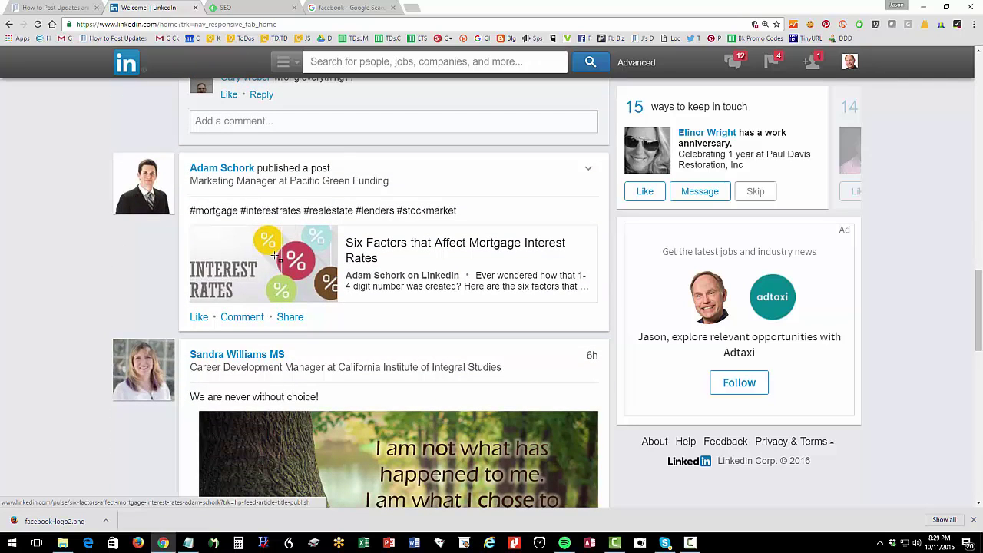
scroll(274, 256, "down", 4)
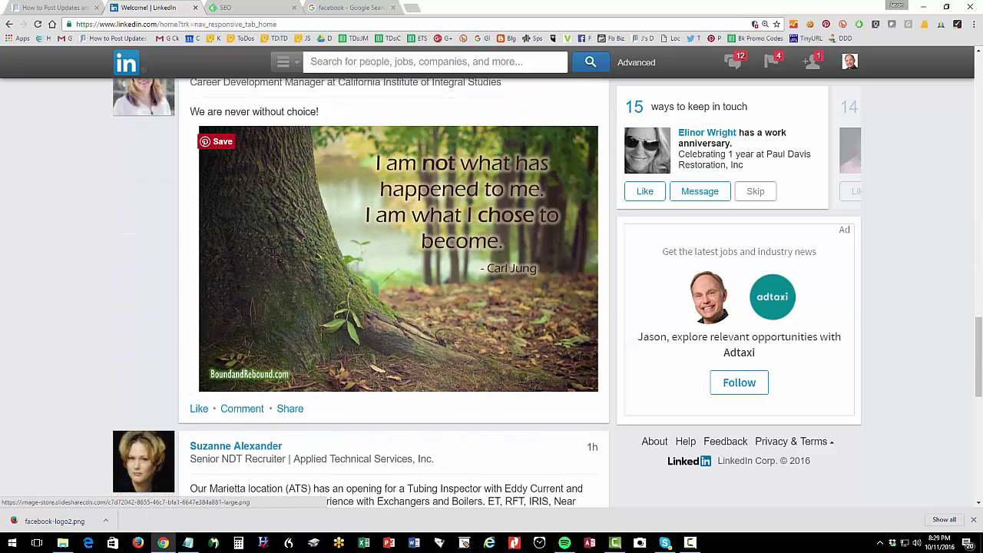
scroll(274, 256, "up", 3)
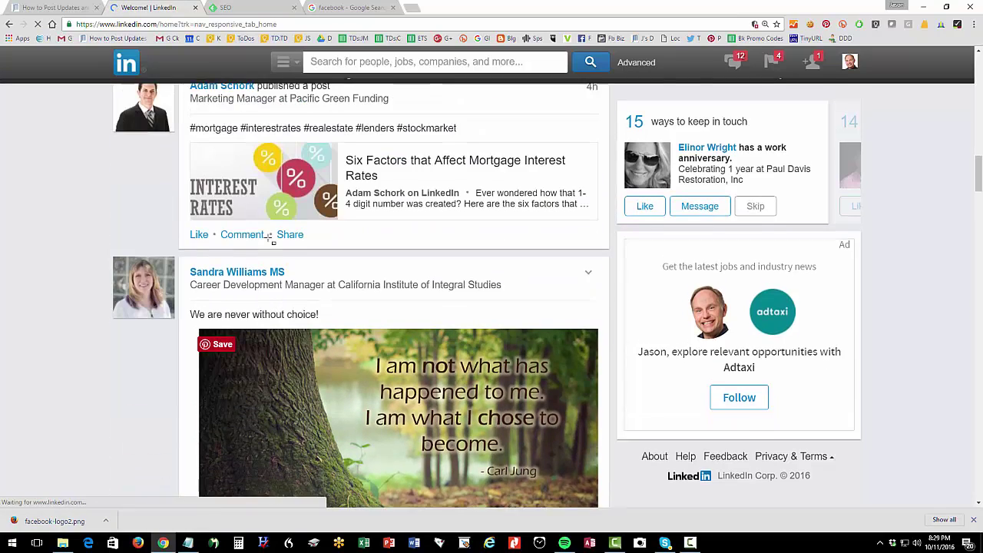
left_click(73, 12)
scroll(389, 361, "down", 3)
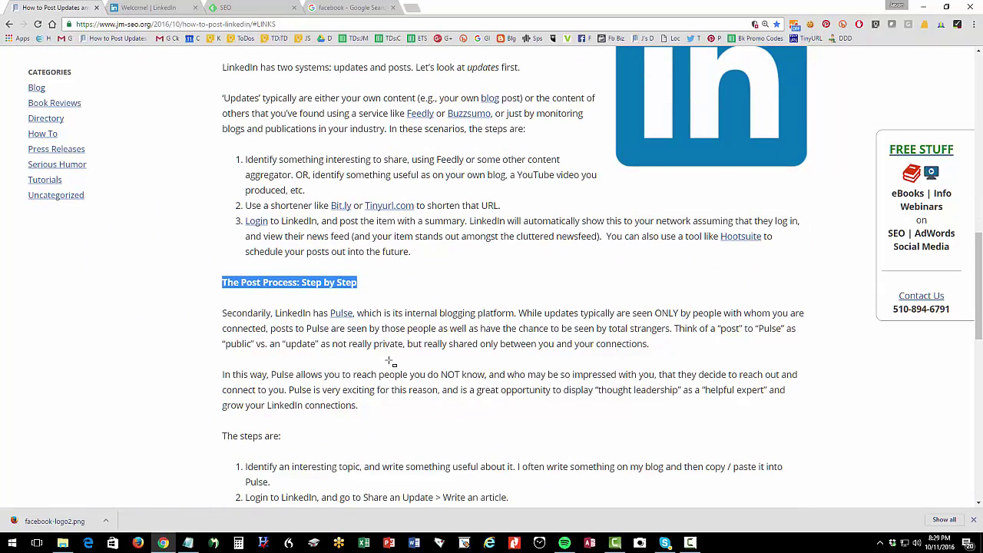
scroll(389, 361, "up", 7)
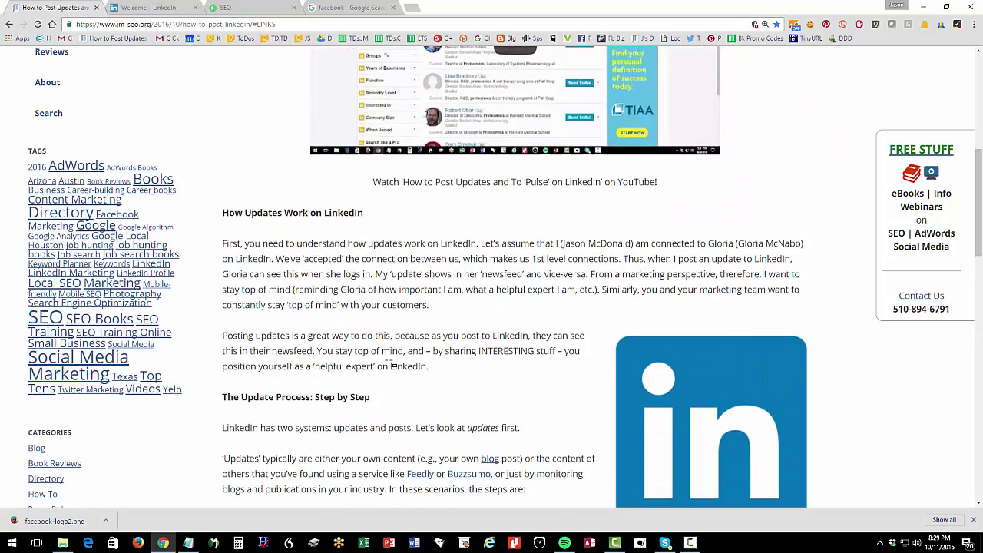